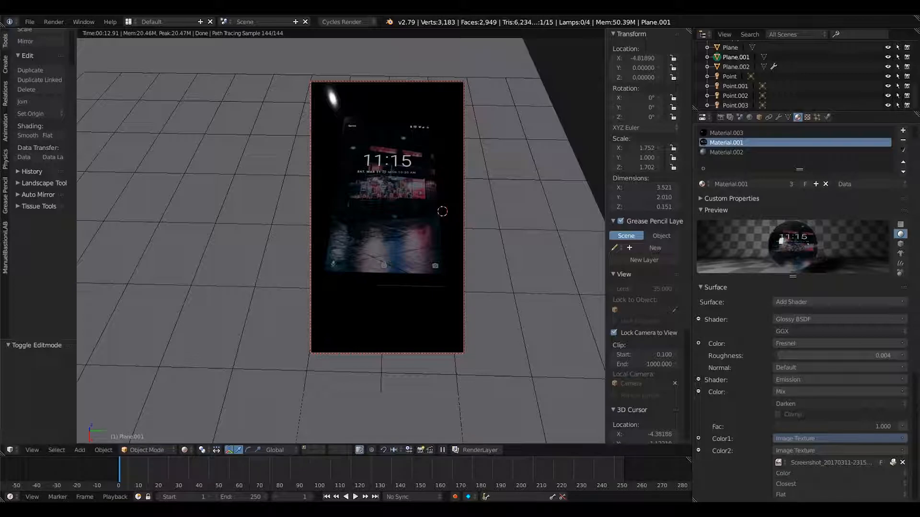
# - Review the phone model's three materials, Material.001, Material.002 and Material.003, and their shader settings
pyautogui.moveTo(431, 235)
pyautogui.mouseDown(button='middle')
pyautogui.moveTo(385, 206)
pyautogui.moveTo(399, 188)
pyautogui.moveTo(444, 185)
pyautogui.moveTo(420, 224)
pyautogui.mouseUp(button='middle')
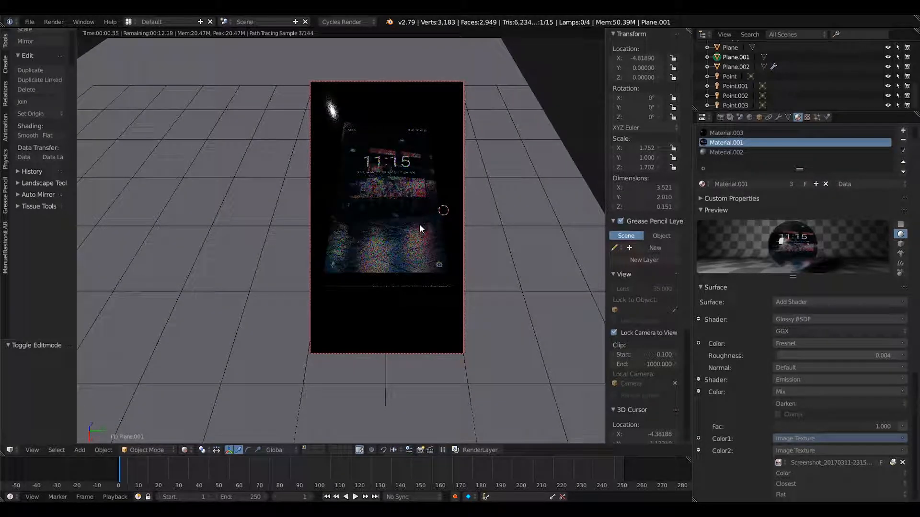
pyautogui.click(718, 151)
pyautogui.click(722, 141)
pyautogui.click(723, 132)
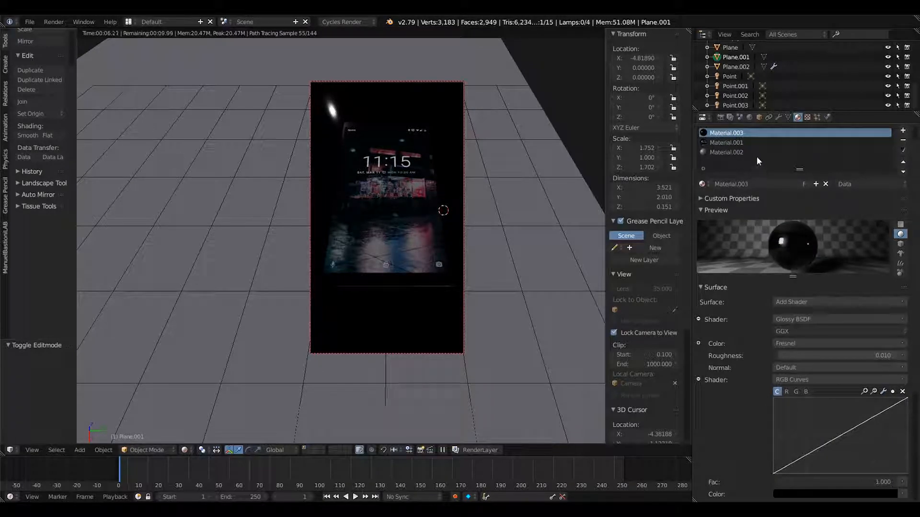
pyautogui.click(716, 143)
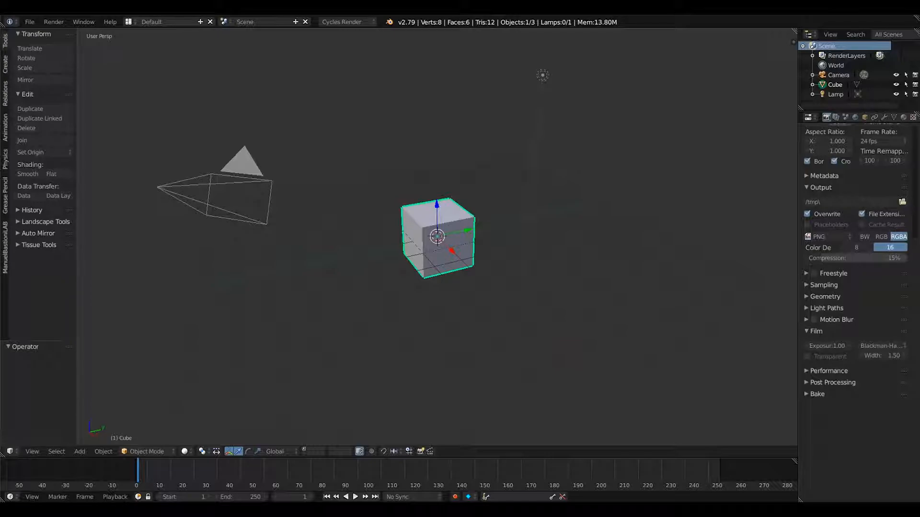
# - Delete the default cube from the new scene
pyautogui.click(516, 232)
pyautogui.moveTo(516, 231); pyautogui.dragTo(538, 248, button='middle')
pyautogui.press('x')
pyautogui.click(484, 247)
# - Reset the 3D cursor's location to 0 on the X, Y and Z axes
pyautogui.press('n')
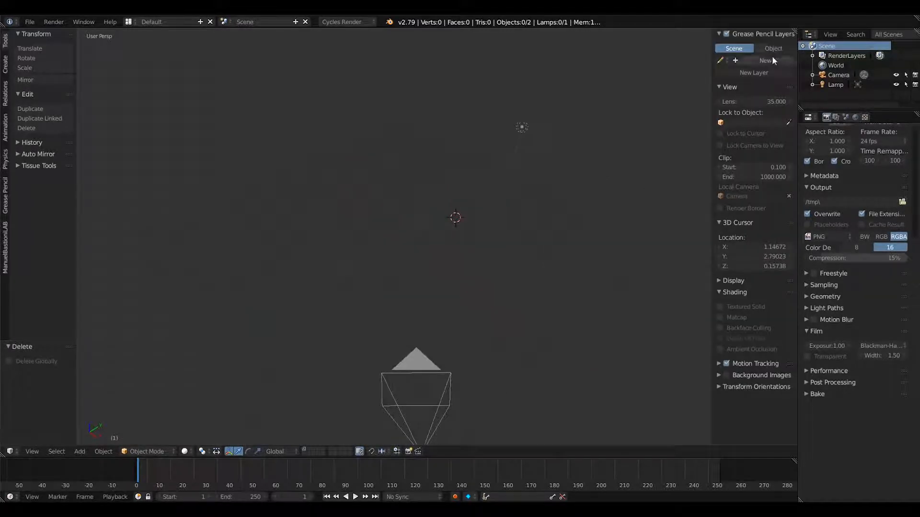
pyautogui.click(754, 246)
pyautogui.write('0')
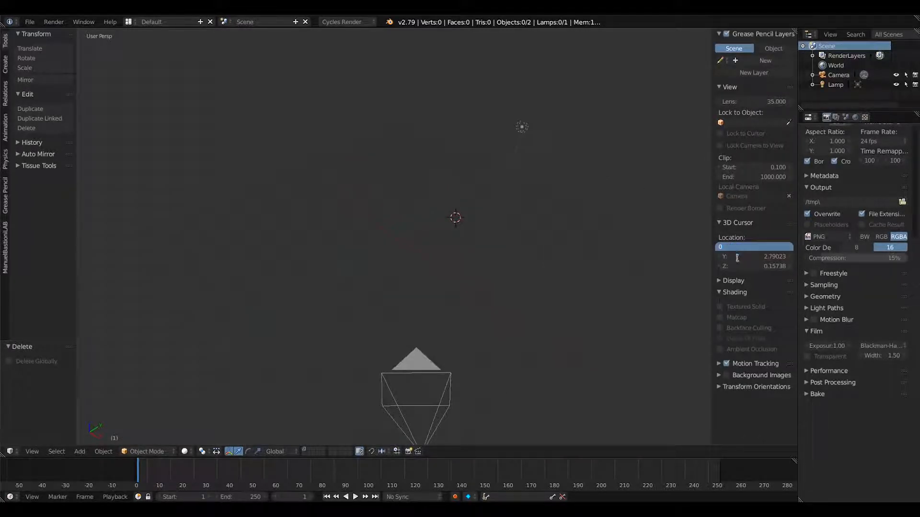
pyautogui.press('Return')
pyautogui.click(737, 257)
pyautogui.write('0')
pyautogui.press('Return')
pyautogui.click(736, 266)
pyautogui.write('0')
pyautogui.press('Return')
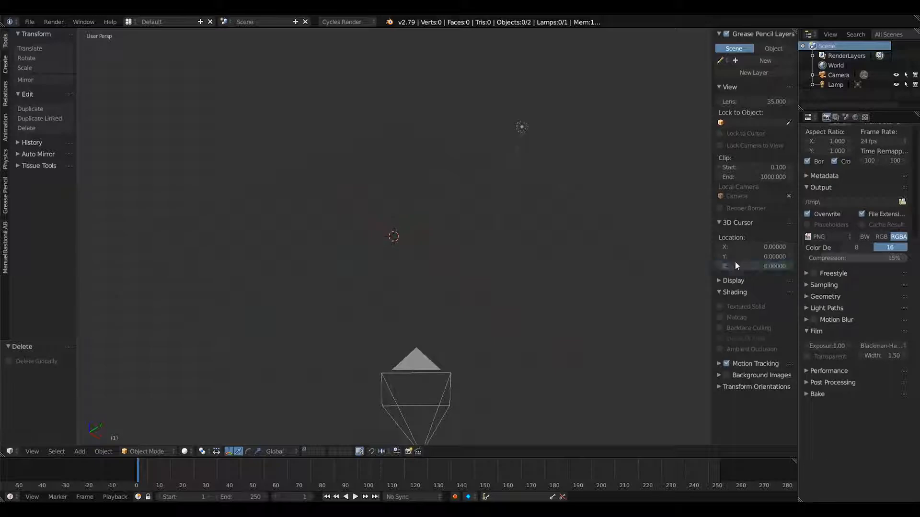
# - Add a plane at the origin and scale it along the Y axis to about 0.359
pyautogui.moveTo(398, 232); pyautogui.dragTo(417, 230, button='middle')
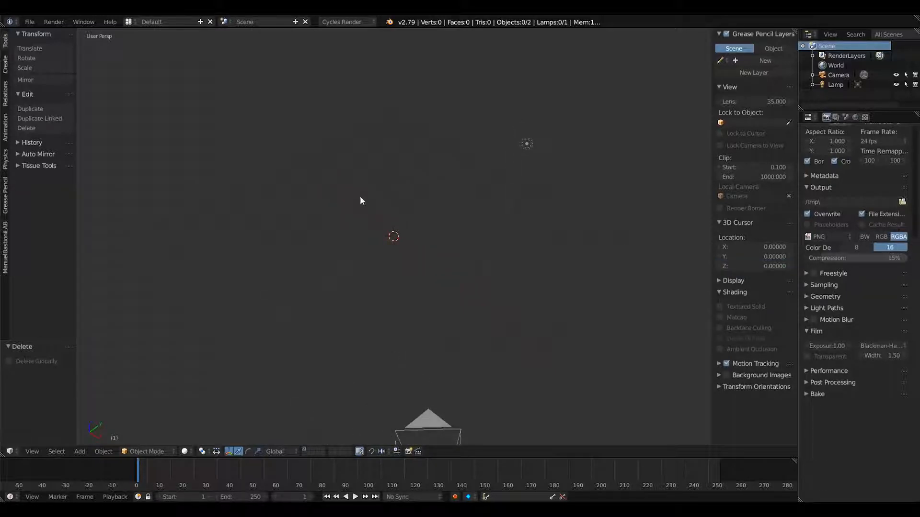
pyautogui.click(5, 64)
pyautogui.click(42, 58)
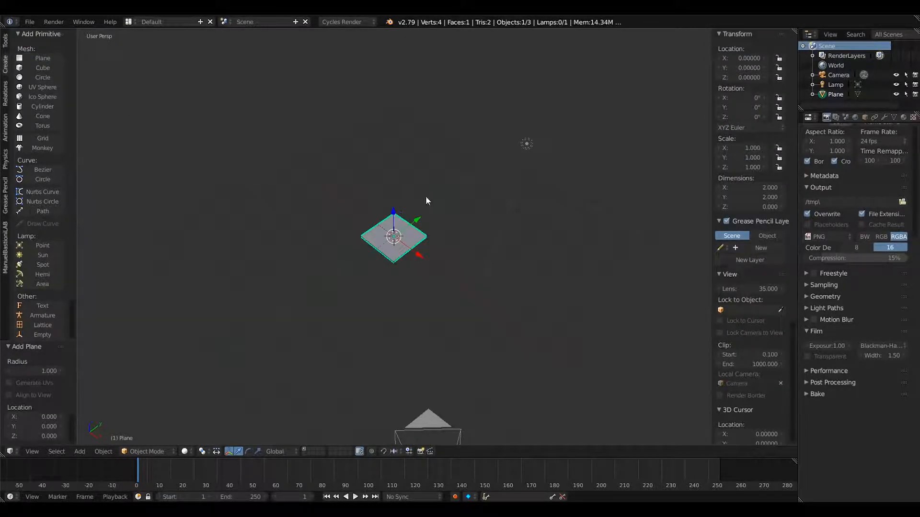
pyautogui.scroll(5, 426, 197)
pyautogui.press('s')
pyautogui.press('x')
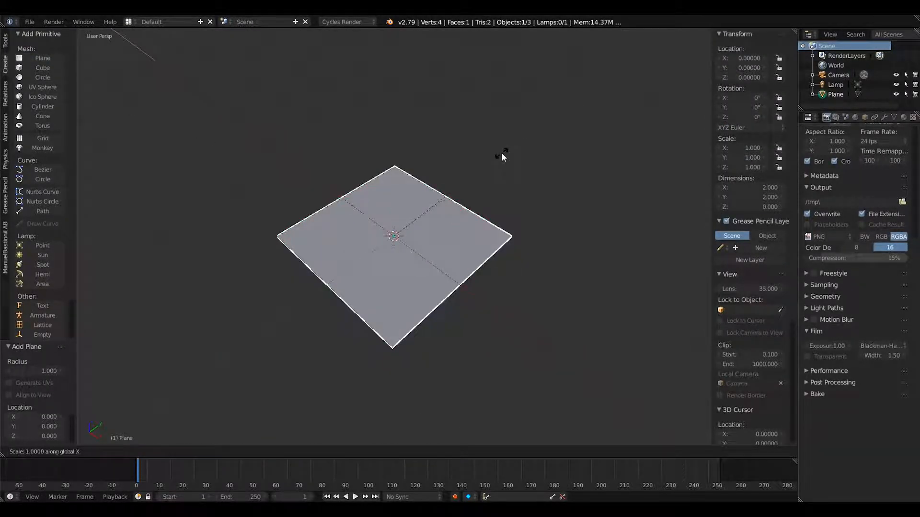
pyautogui.press('y')
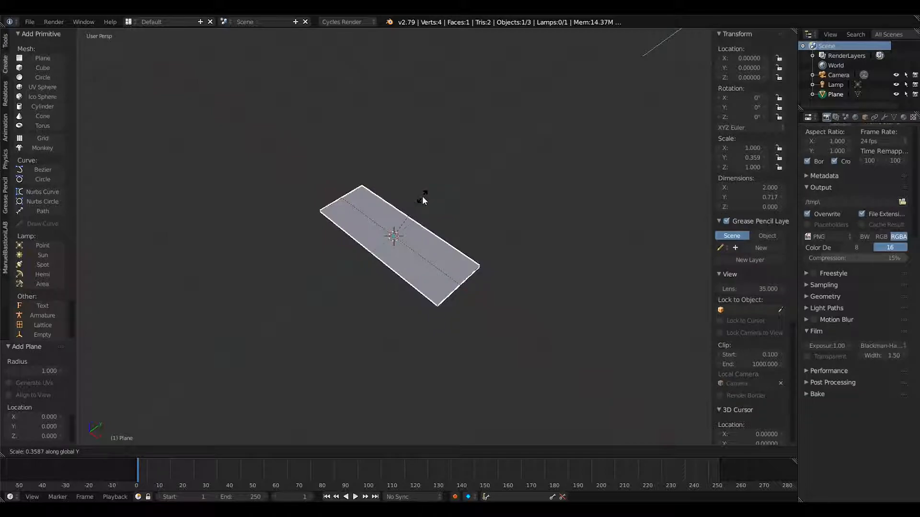
pyautogui.click(421, 197)
pyautogui.moveTo(421, 196); pyautogui.dragTo(489, 226, button='middle')
# - Add an Array modifier to the plane with a relative X offset of 1.010
pyautogui.click(884, 117)
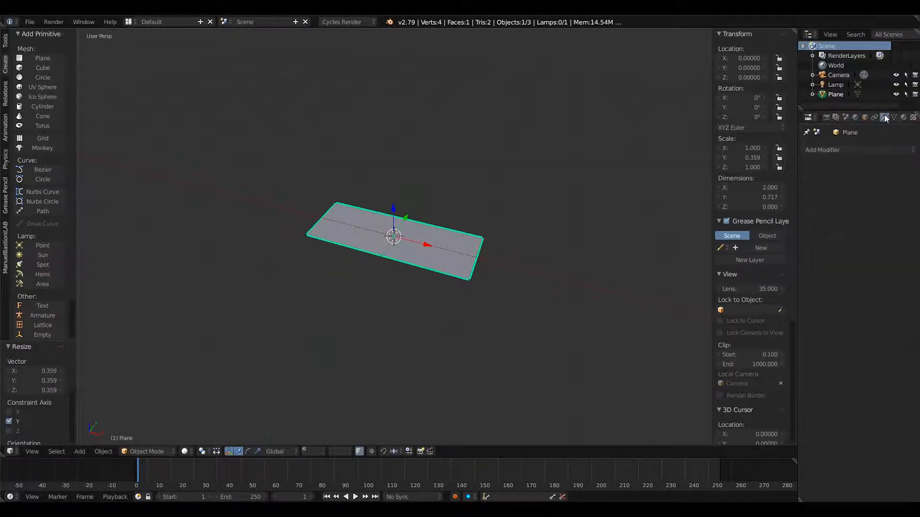
pyautogui.click(836, 152)
pyautogui.click(743, 171)
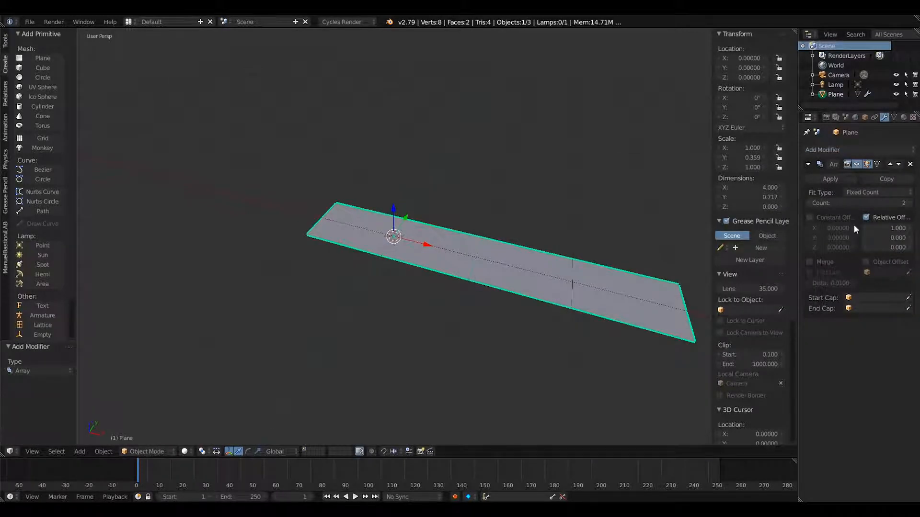
pyautogui.click(893, 228)
pyautogui.press('Return')
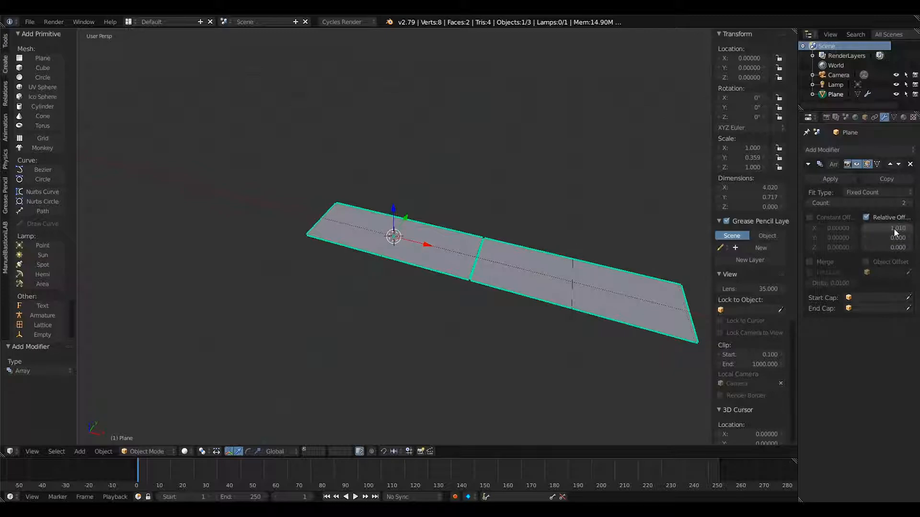
# - Add a second Array modifier to the plane with relative offsets of 0 in X and 1.05 in Y
pyautogui.moveTo(548, 171); pyautogui.dragTo(477, 257, button='middle')
pyautogui.scroll(5, 477, 257)
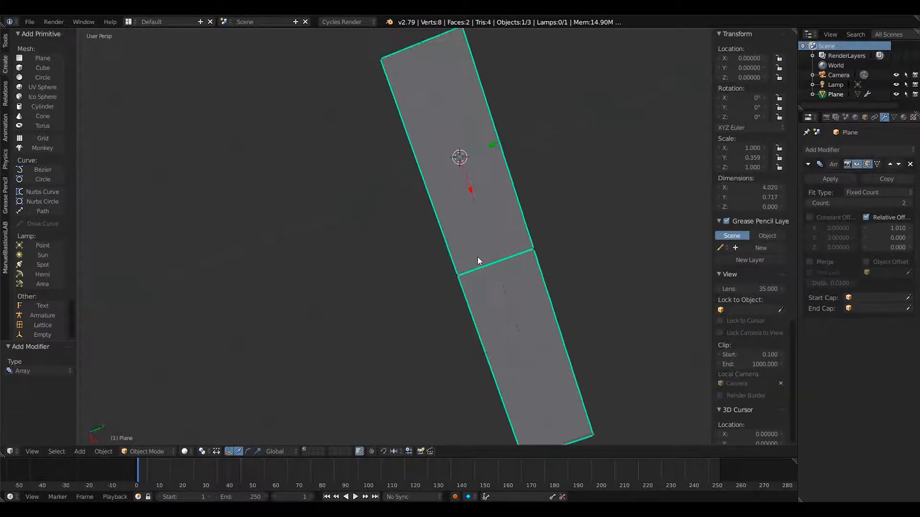
pyautogui.keyDown('shift'); pyautogui.moveTo(523, 279); pyautogui.dragTo(333, 234, button='middle'); pyautogui.keyUp('shift')
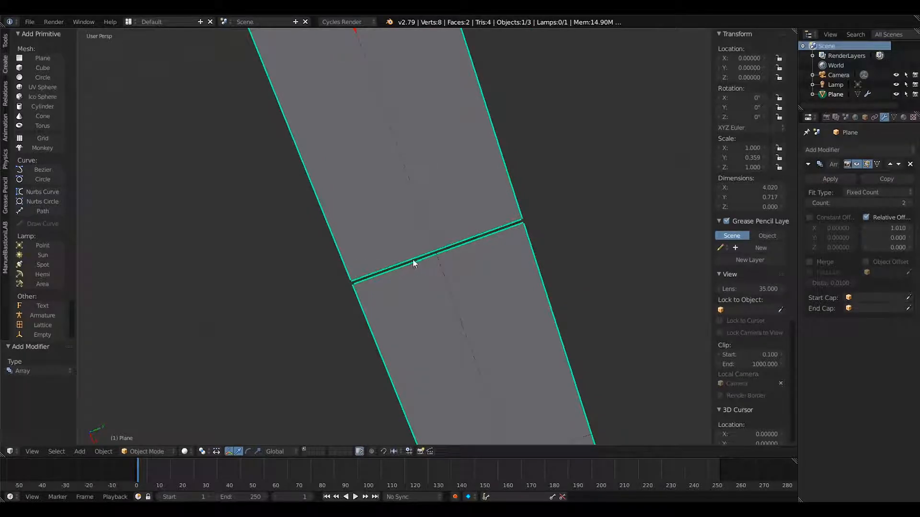
pyautogui.scroll(-4, 409, 260)
pyautogui.moveTo(410, 260); pyautogui.dragTo(383, 244, button='middle')
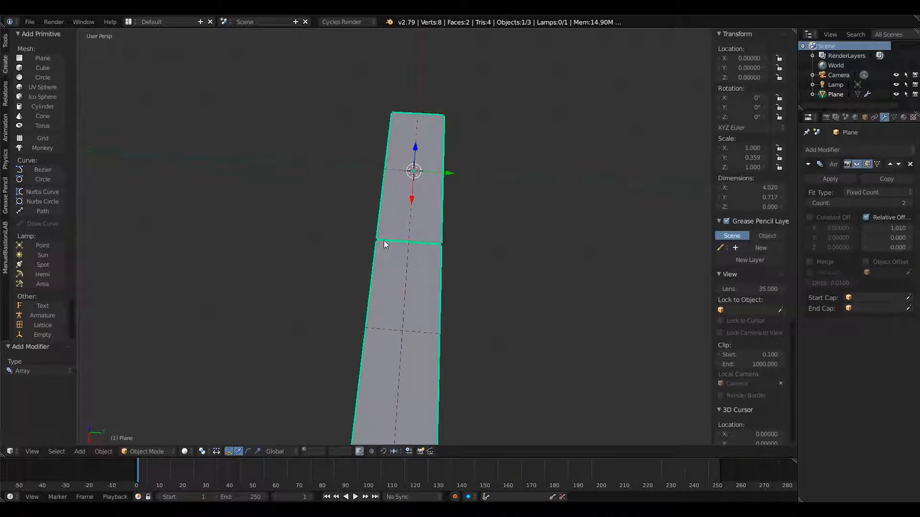
pyautogui.moveTo(444, 246); pyautogui.dragTo(530, 243, button='middle')
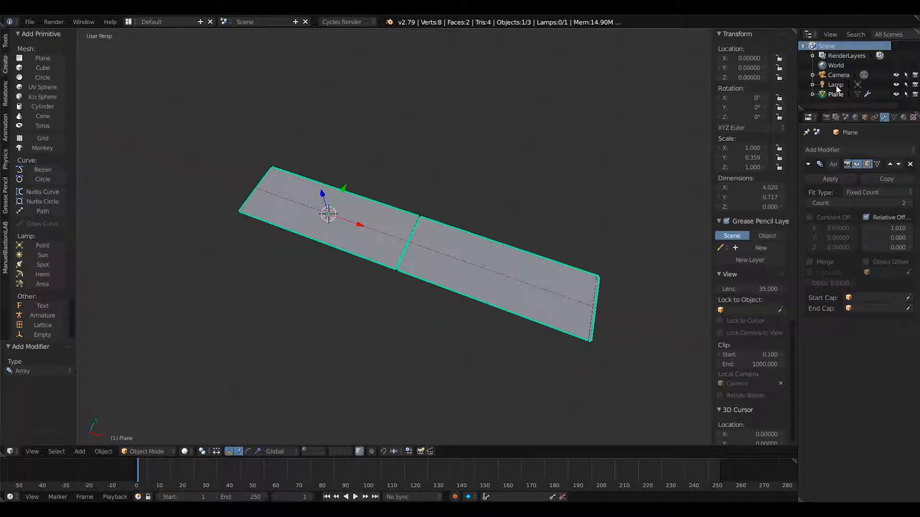
pyautogui.moveTo(547, 178); pyautogui.dragTo(547, 183, button='middle')
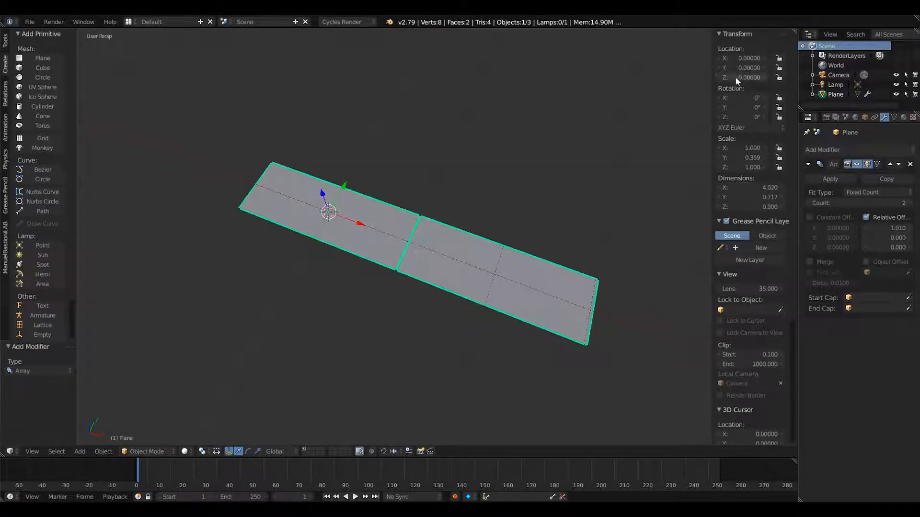
pyautogui.click(827, 149)
pyautogui.click(700, 171)
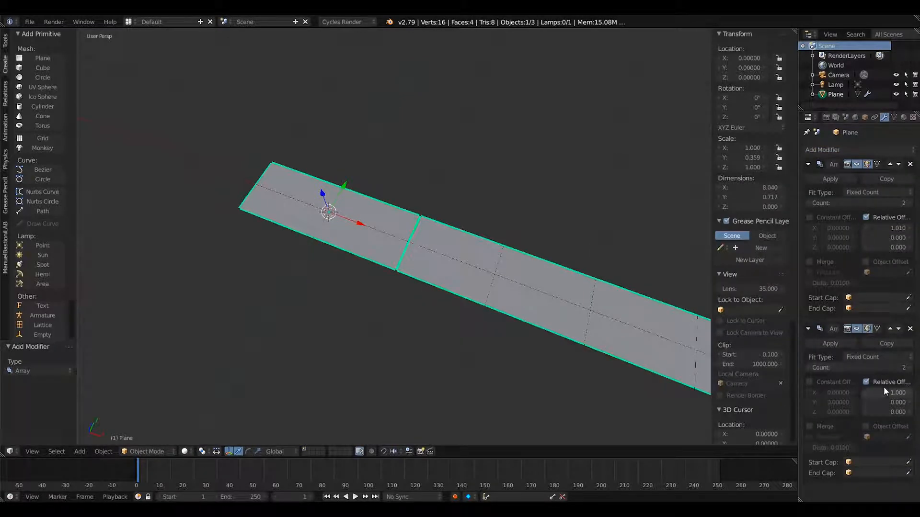
pyautogui.write('0')
pyautogui.press('Return')
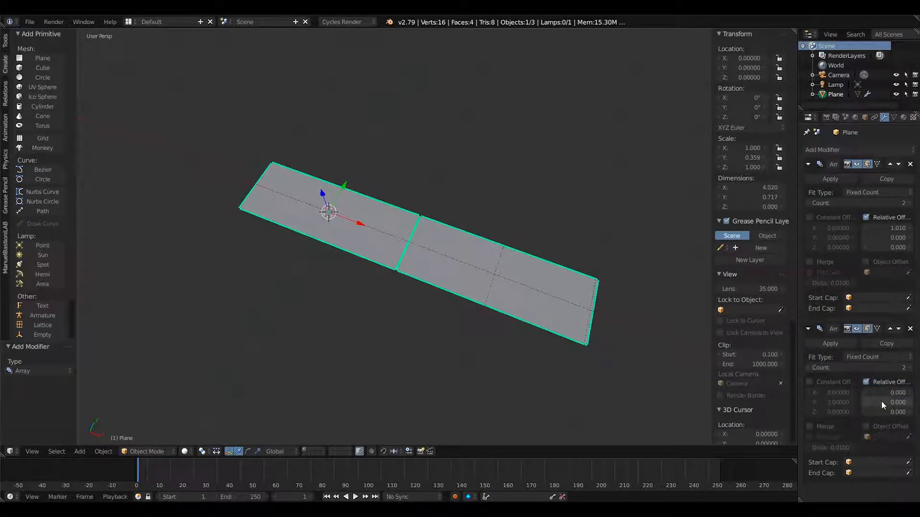
pyautogui.doubleClick(881, 401)
pyautogui.write('1.05')
pyautogui.press('Return')
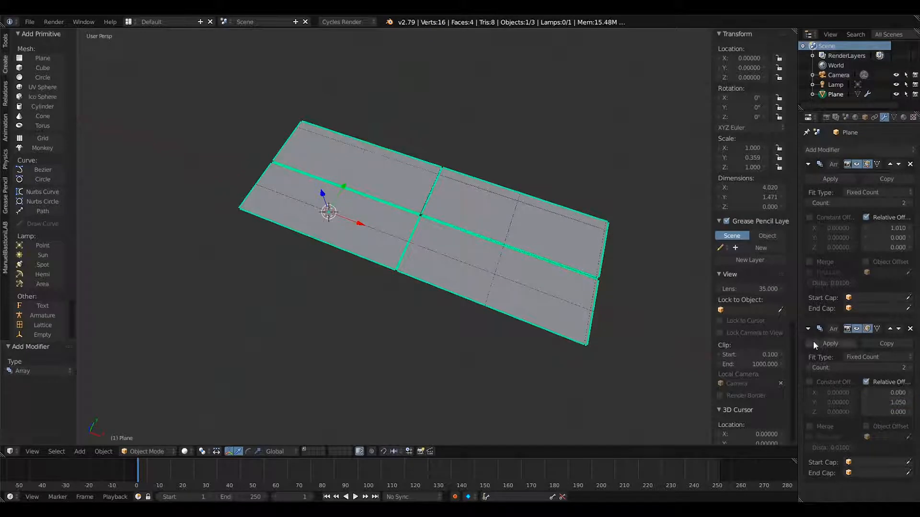
pyautogui.moveTo(623, 283); pyautogui.dragTo(466, 264, button='middle')
pyautogui.scroll(4, 466, 242)
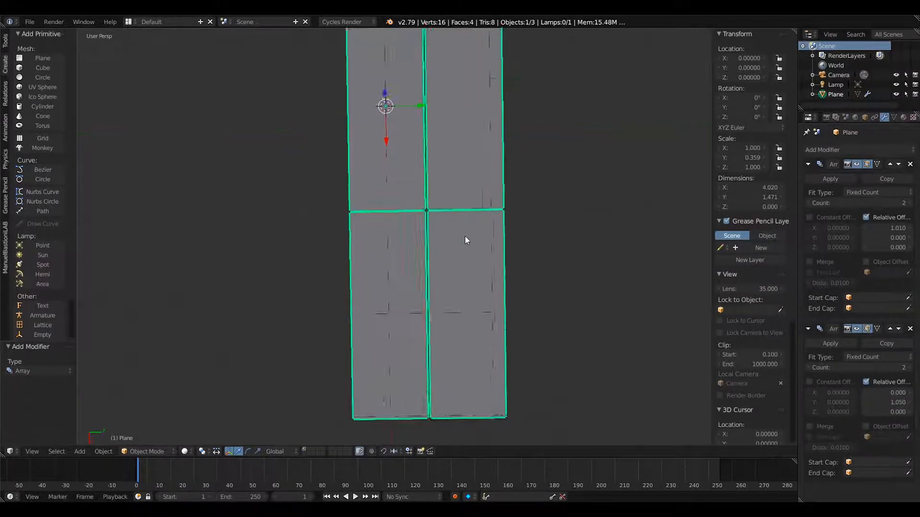
pyautogui.scroll(-4, 468, 238)
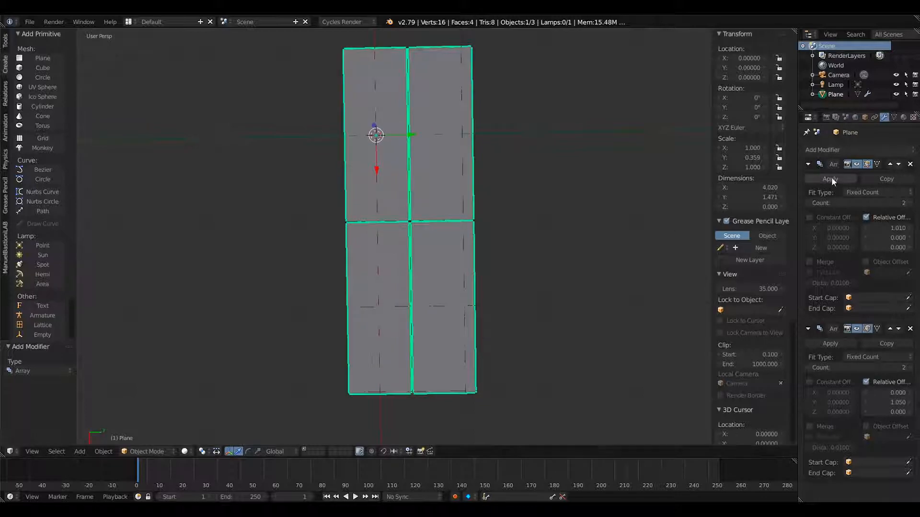
pyautogui.click(910, 203)
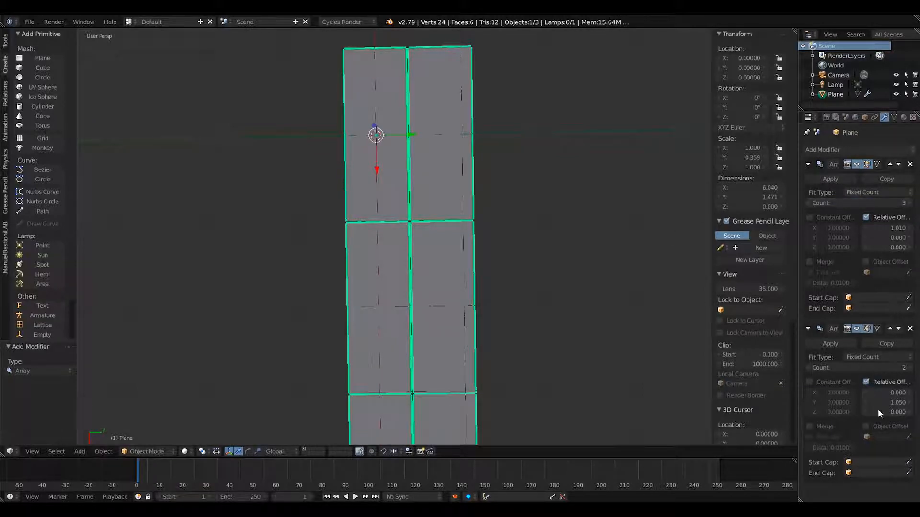
pyautogui.click(811, 201)
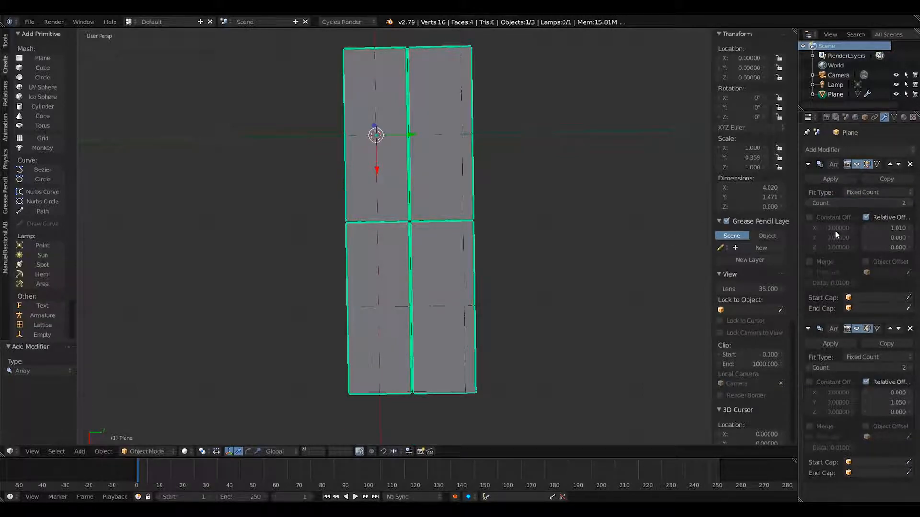
# - Set the second Array modifier's count to 3 and apply that modifier
pyautogui.click(909, 367)
pyautogui.moveTo(670, 249); pyautogui.dragTo(548, 207, button='middle')
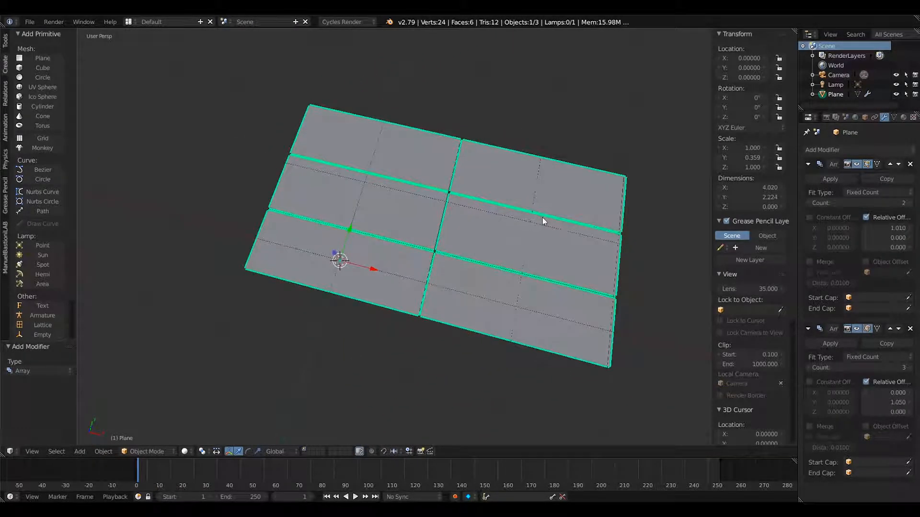
pyautogui.click(832, 343)
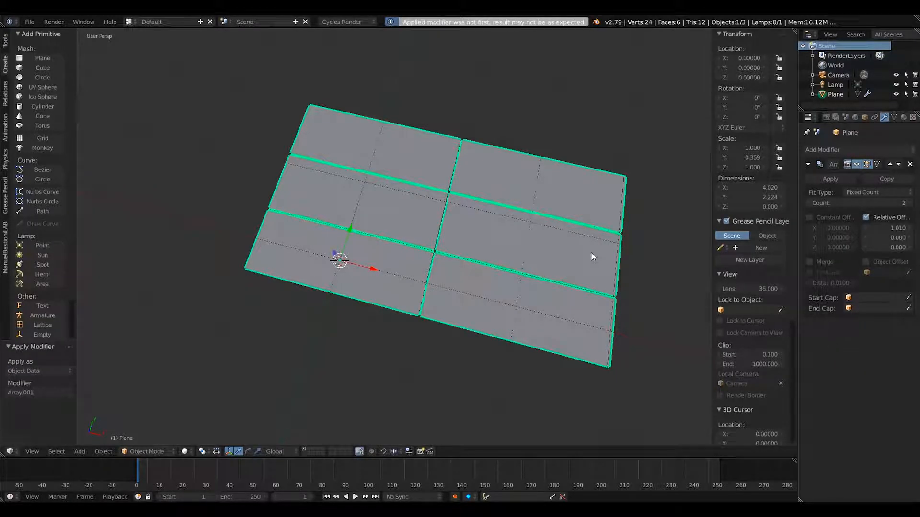
# - Separate the plane's mesh into individual objects by its loose parts
pyautogui.moveTo(423, 238); pyautogui.dragTo(383, 235, button='middle')
pyautogui.press('space')
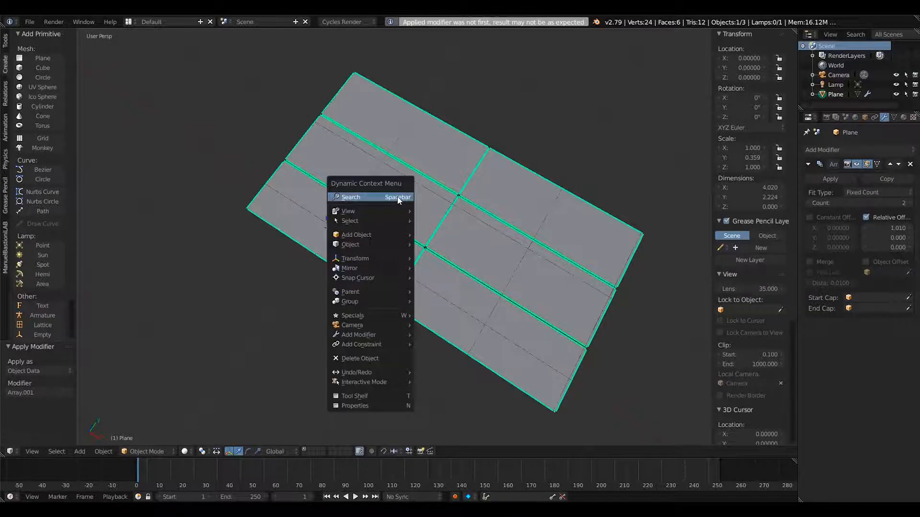
pyautogui.click(397, 197)
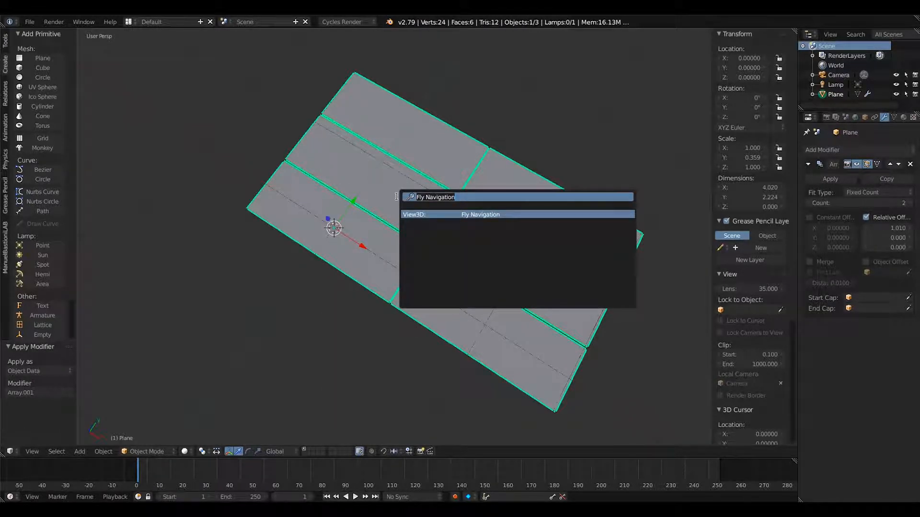
pyautogui.write('separ')
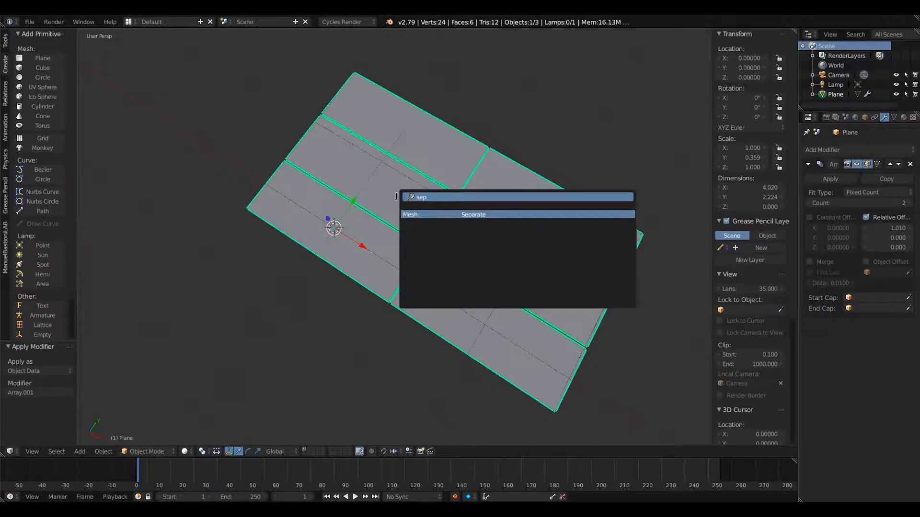
pyautogui.press('Return')
pyautogui.click(397, 196)
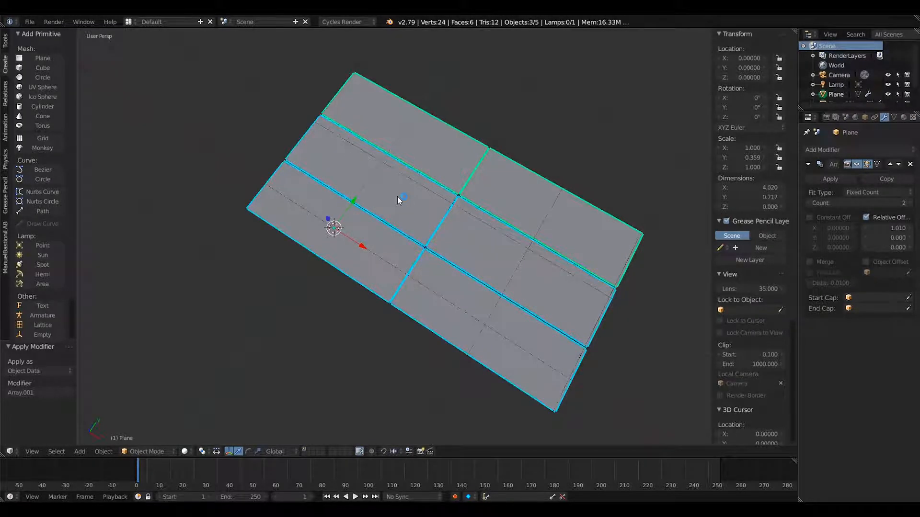
pyautogui.press('space')
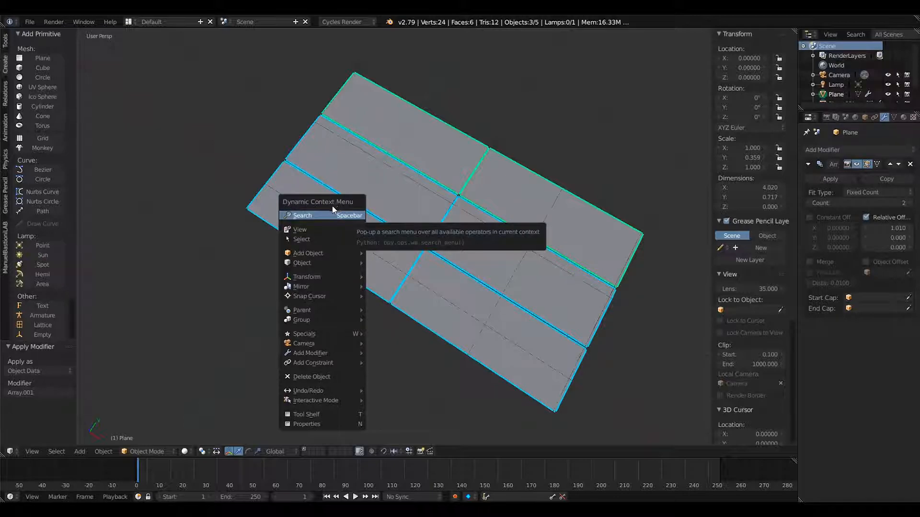
pyautogui.click(52, 22)
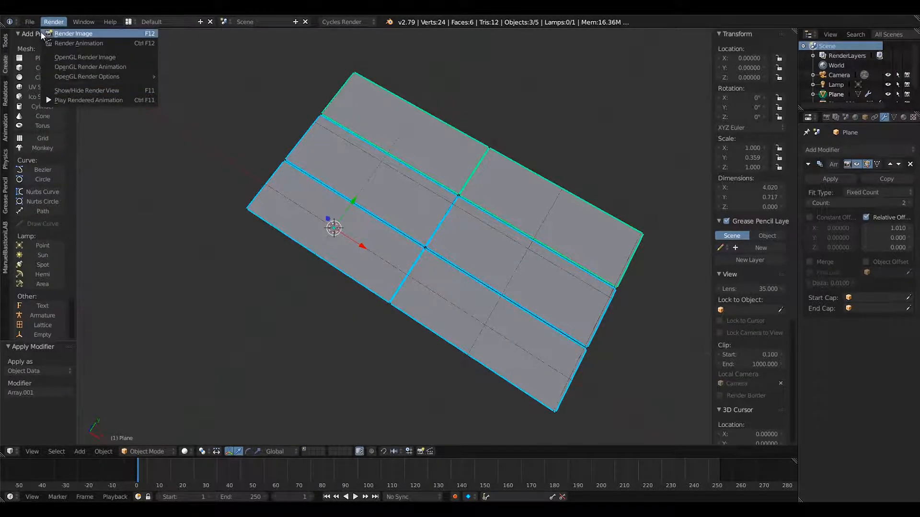
pyautogui.moveTo(29, 23)
pyautogui.click(42, 129)
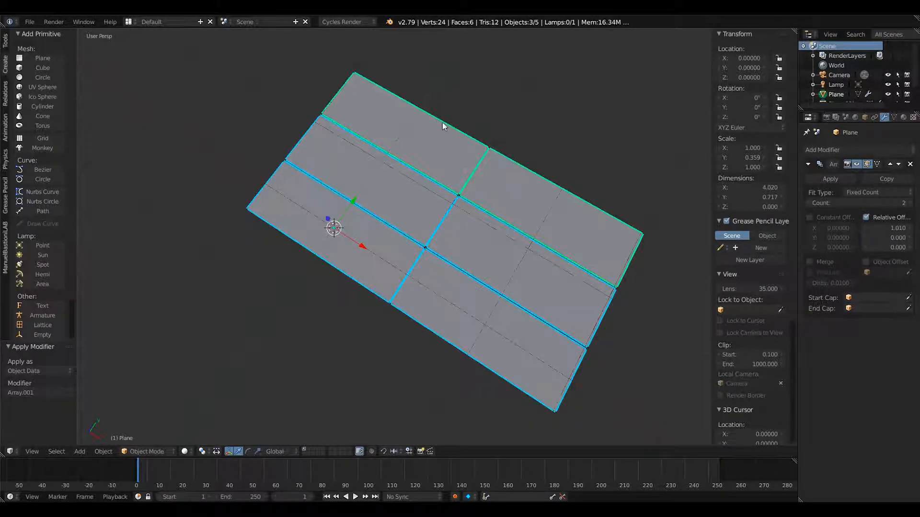
pyautogui.moveTo(494, 163); pyautogui.dragTo(465, 143, button='middle')
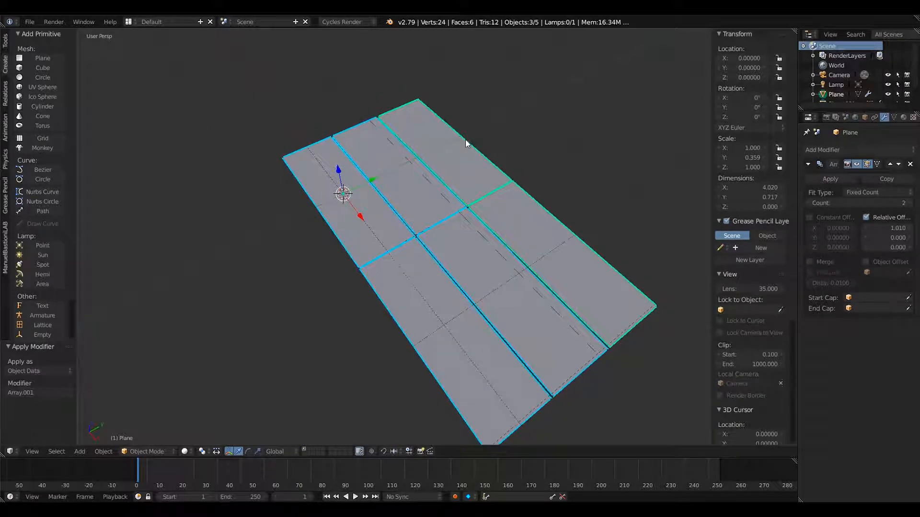
# - Give the outer plane strip at the 3D cursor a new material with an Emission surface shader
pyautogui.rightClick(378, 241)
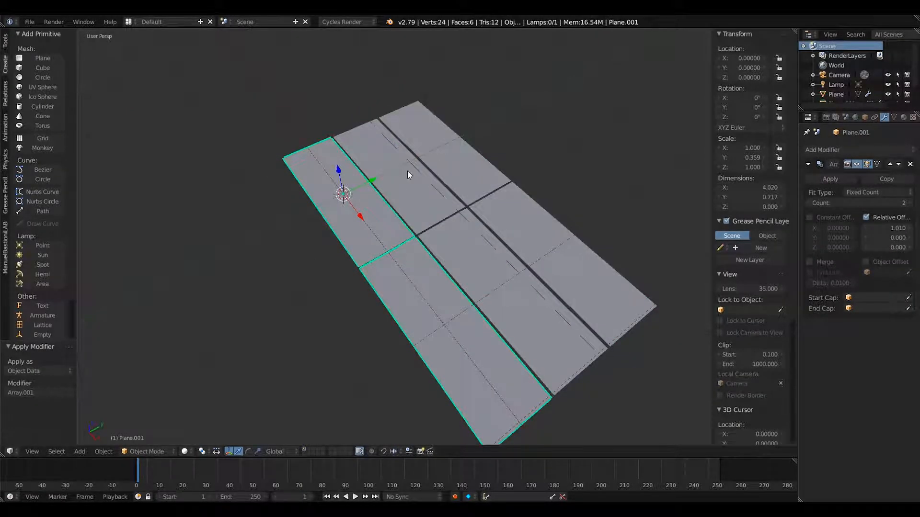
pyautogui.moveTo(653, 195); pyautogui.dragTo(494, 196, button='middle')
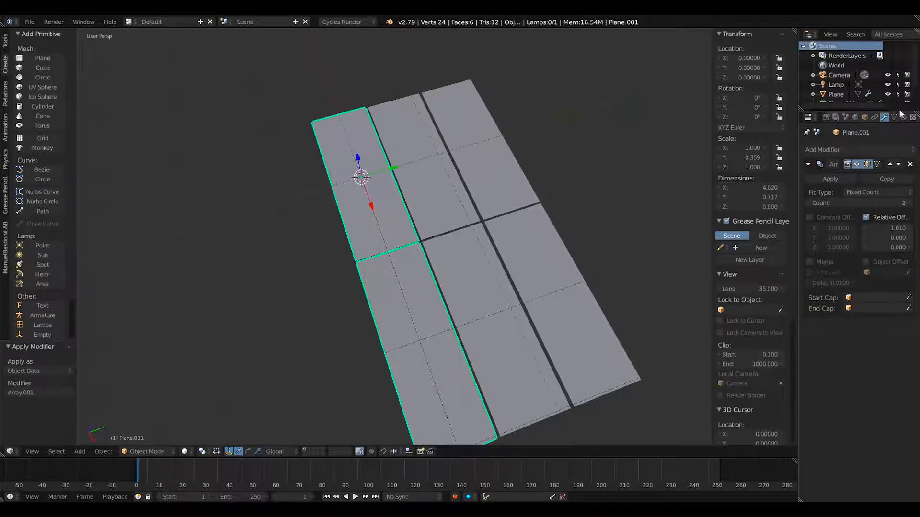
pyautogui.click(902, 117)
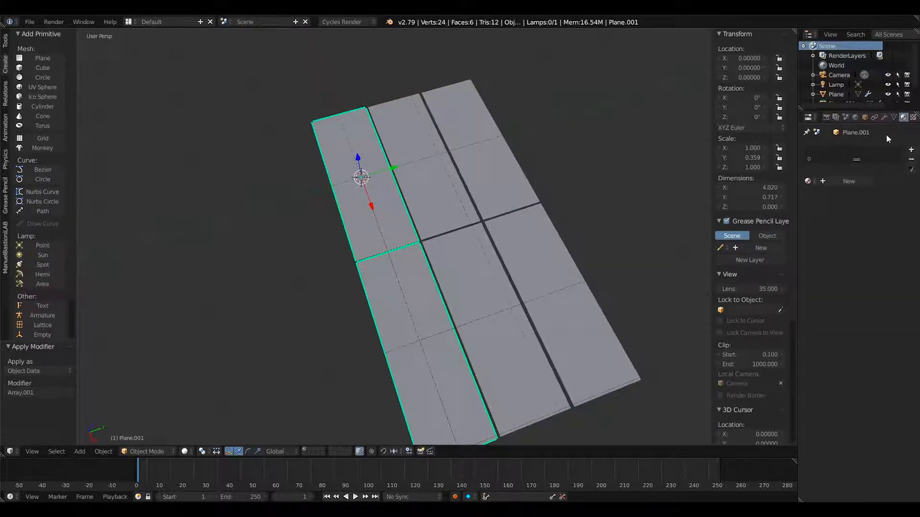
pyautogui.click(837, 181)
pyautogui.click(864, 233)
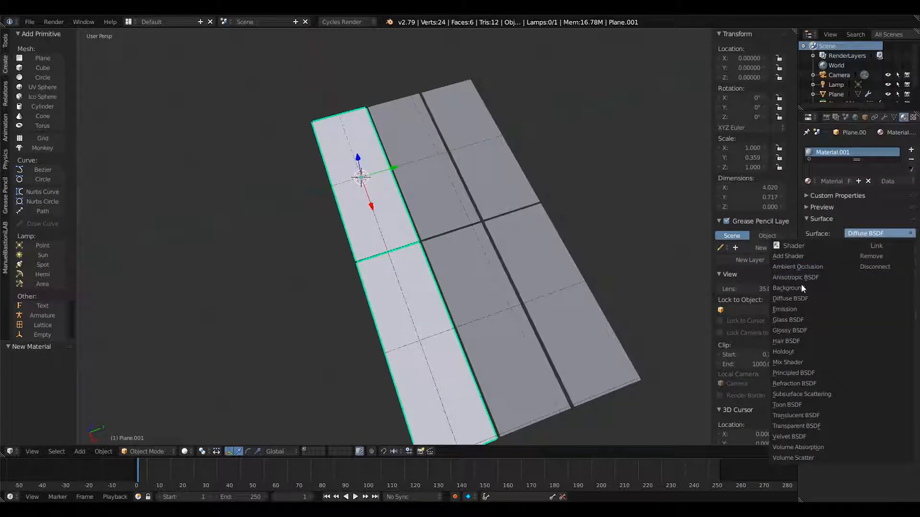
pyautogui.click(793, 308)
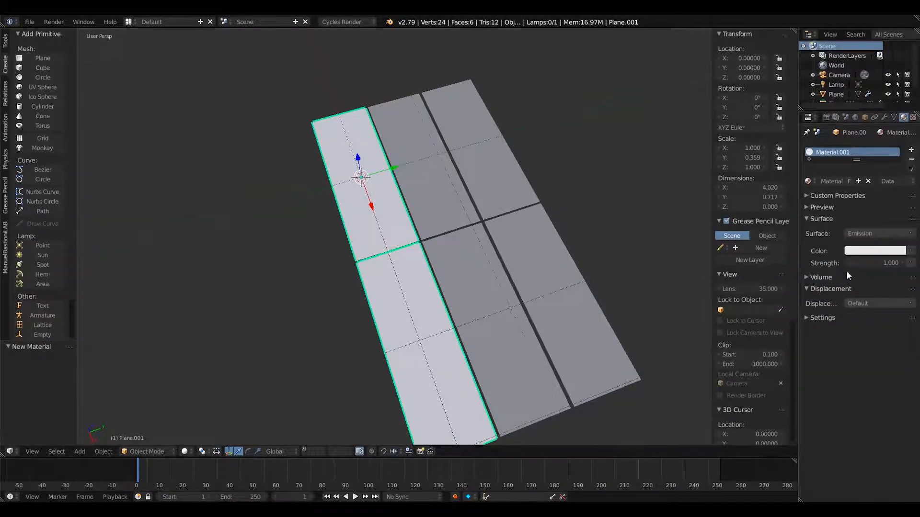
# - Set the emission colour of that outer strip's material to red
pyautogui.click(874, 251)
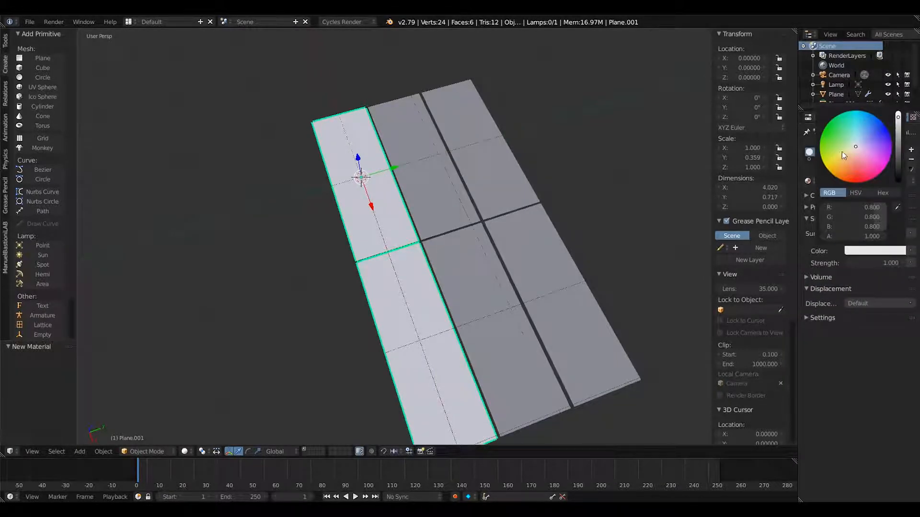
pyautogui.moveTo(855, 143); pyautogui.dragTo(825, 126)
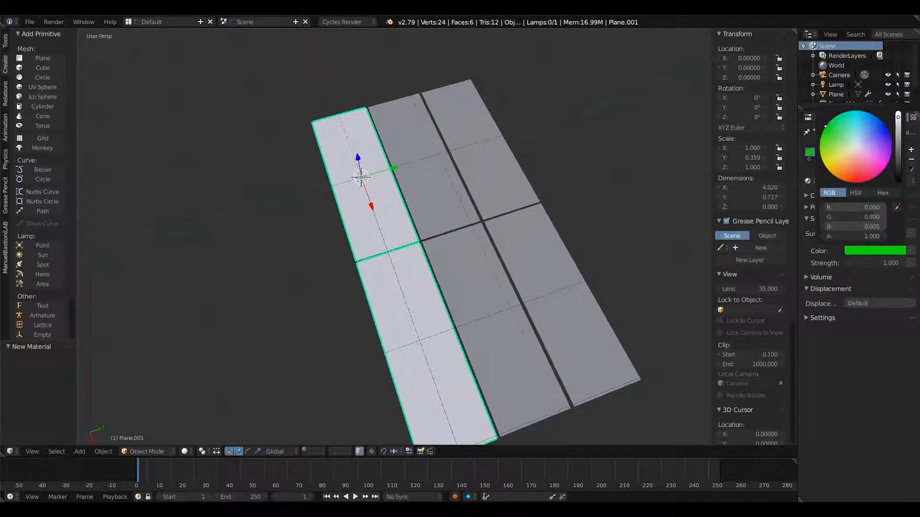
pyautogui.moveTo(877, 217)
pyautogui.mouseDown()
pyautogui.moveTo(890, 218)
pyautogui.moveTo(882, 227)
pyautogui.mouseUp()
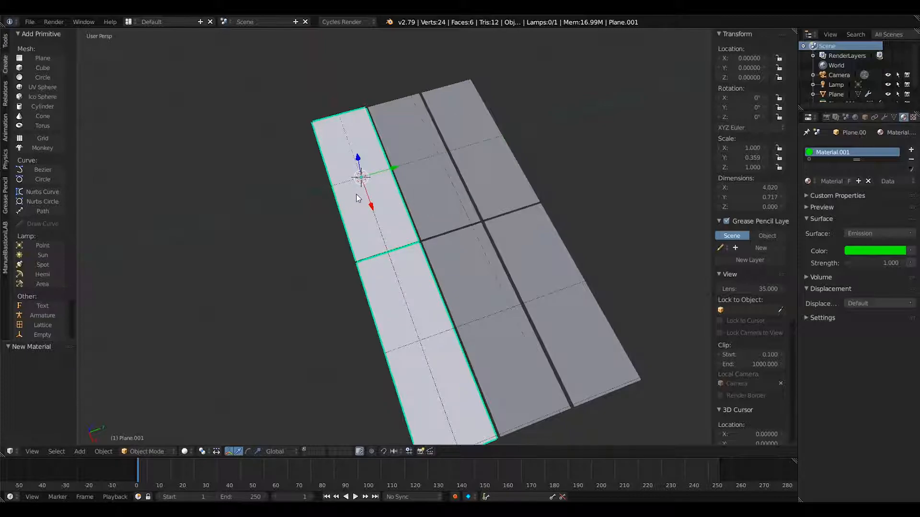
pyautogui.click(888, 252)
pyautogui.moveTo(830, 209)
pyautogui.mouseDown()
pyautogui.moveTo(884, 209)
pyautogui.moveTo(829, 217)
pyautogui.mouseUp()
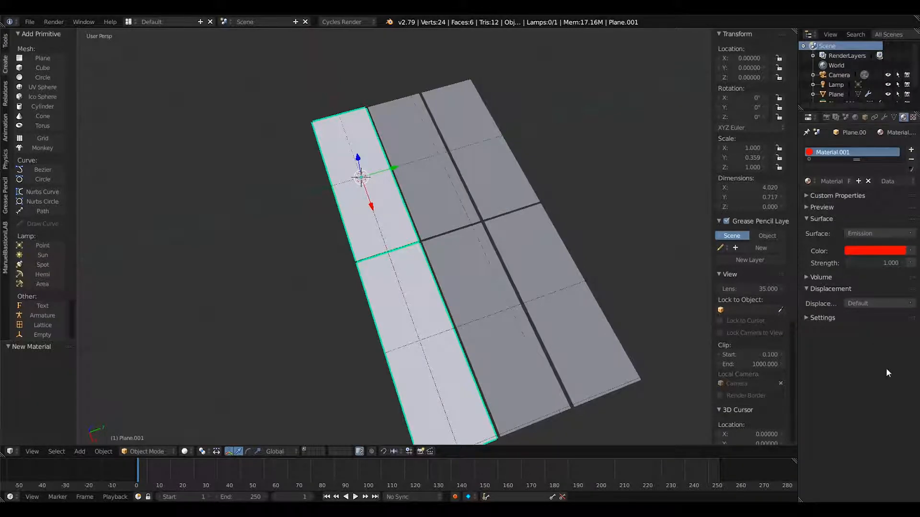
# - Give the middle plane strip a new Emission material coloured green
pyautogui.rightClick(456, 203)
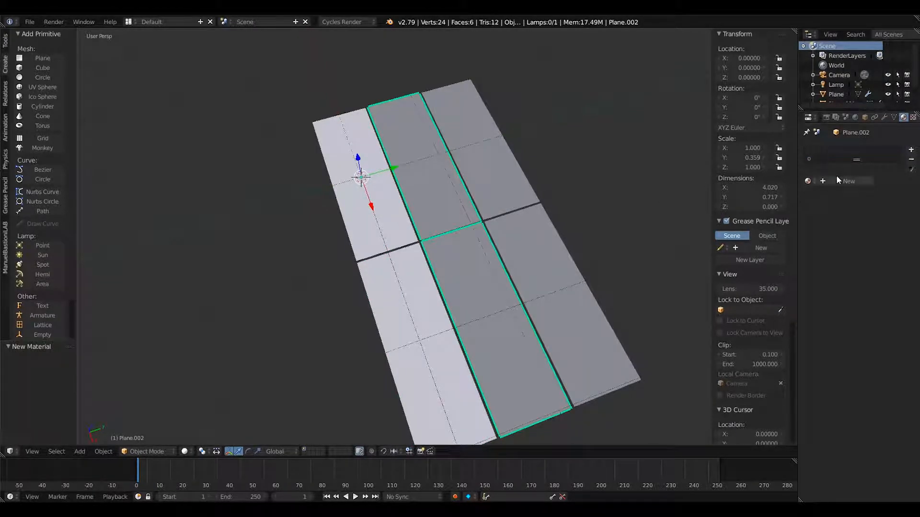
pyautogui.click(848, 182)
pyautogui.click(879, 233)
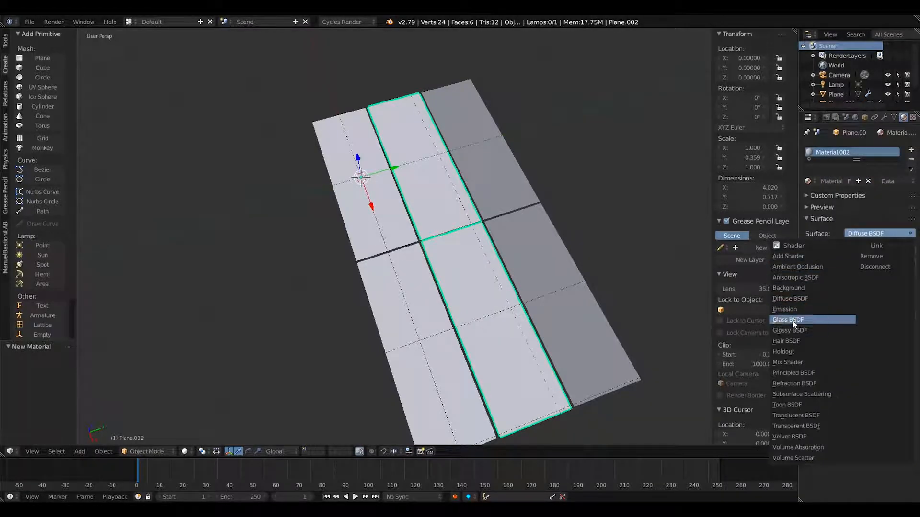
pyautogui.click(795, 306)
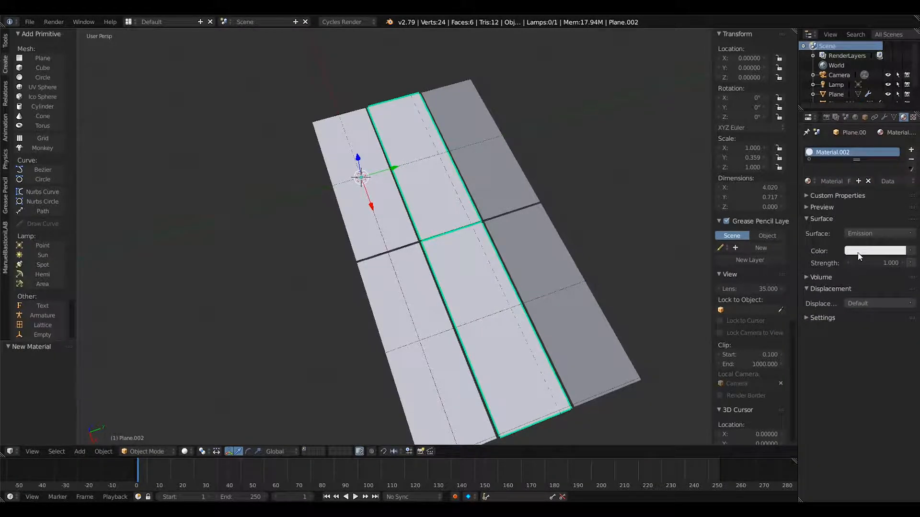
pyautogui.click(857, 251)
pyautogui.moveTo(877, 217); pyautogui.dragTo(843, 226)
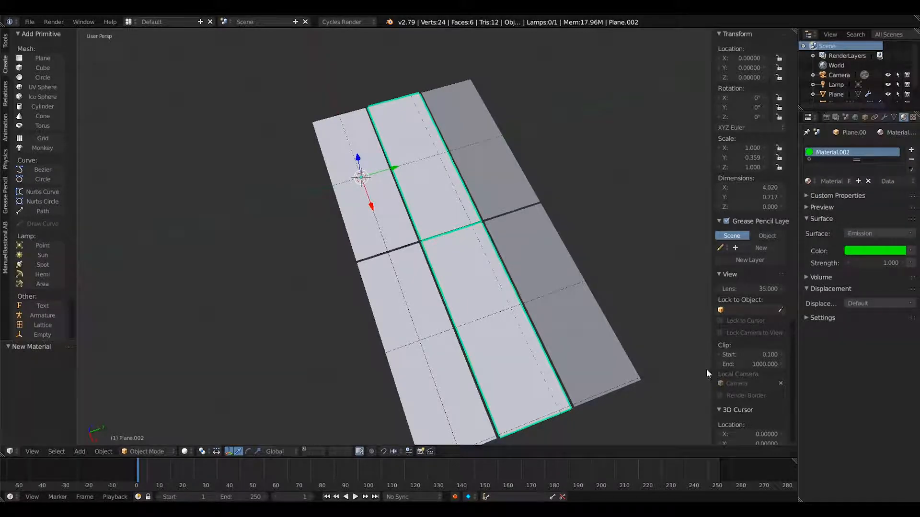
# - Give the remaining outer plane strip a new Emission material coloured blue
pyautogui.rightClick(538, 219)
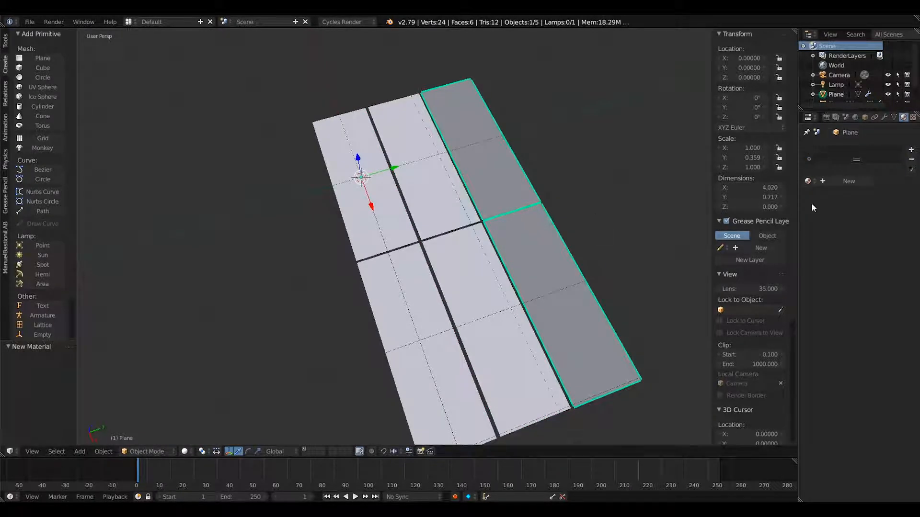
pyautogui.click(867, 182)
pyautogui.click(873, 233)
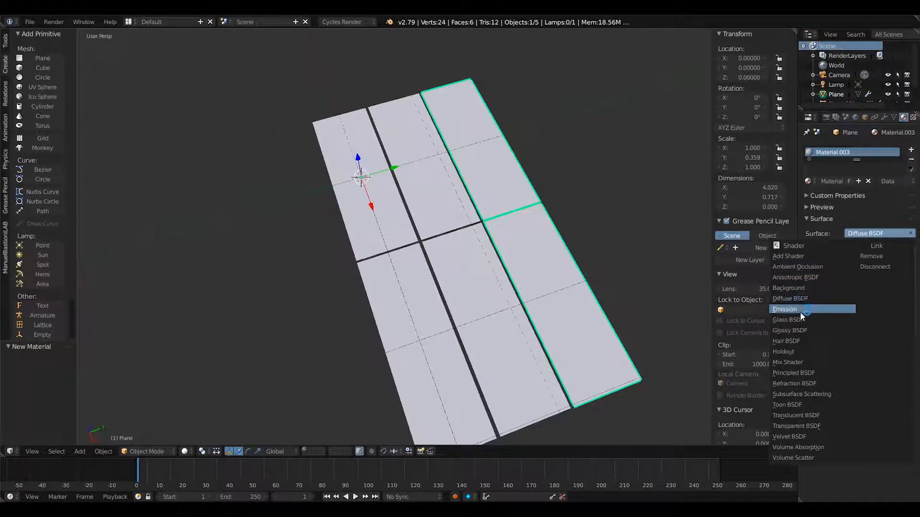
pyautogui.click(797, 310)
pyautogui.click(885, 252)
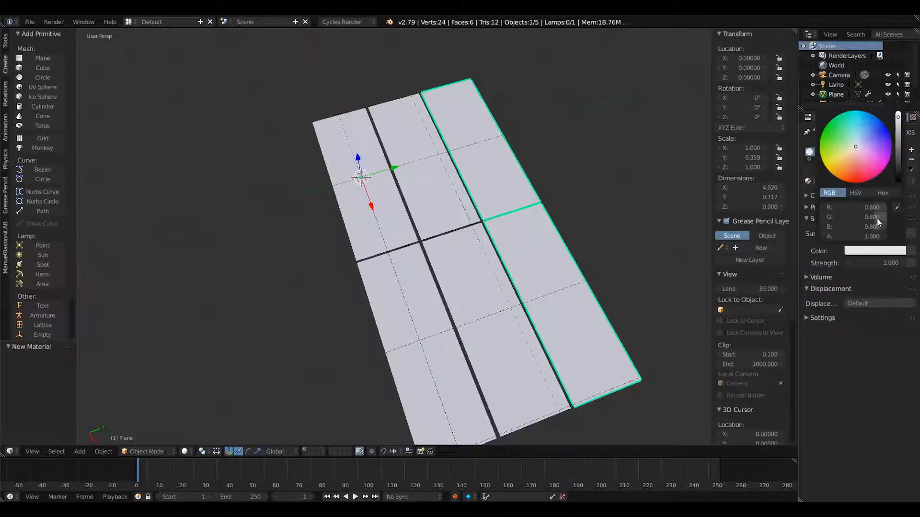
pyautogui.moveTo(876, 220); pyautogui.dragTo(824, 206)
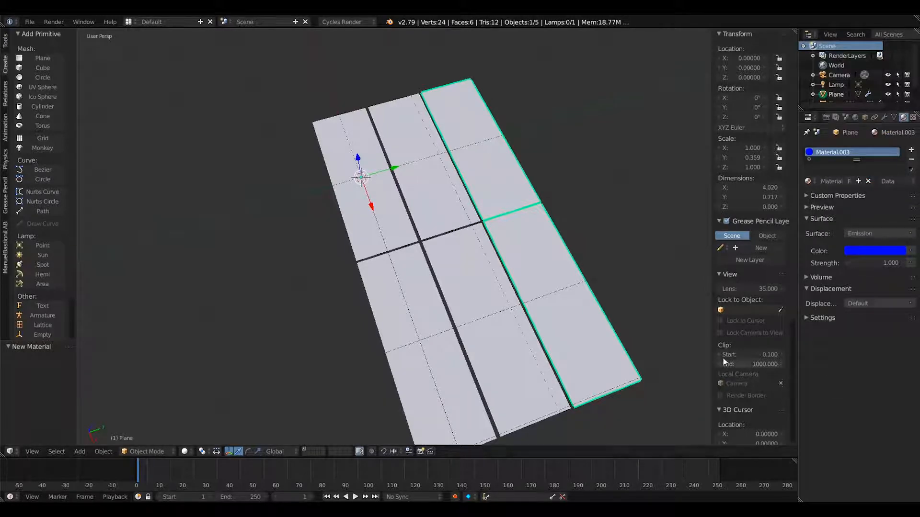
# - Switch to the camera view and set the camera's X and Y location to 0
pyautogui.click(24, 453)
pyautogui.click(46, 415)
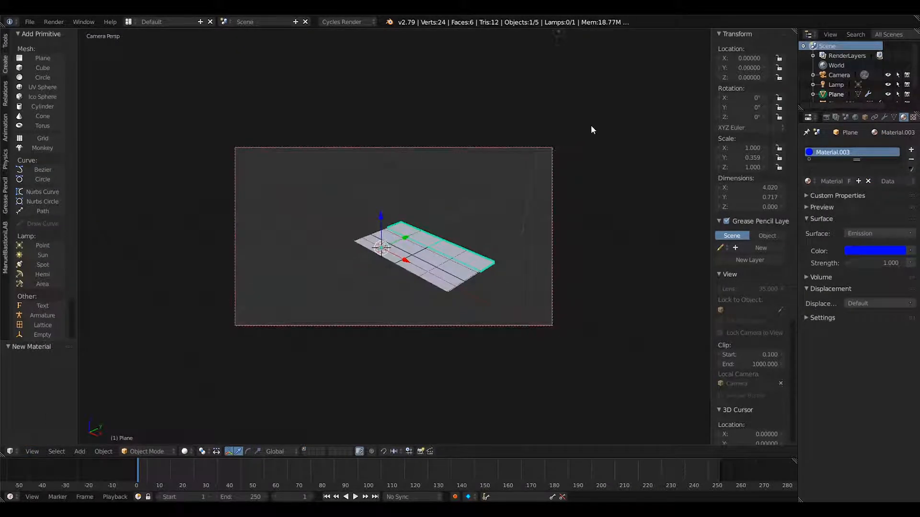
pyautogui.click(828, 77)
pyautogui.click(743, 57)
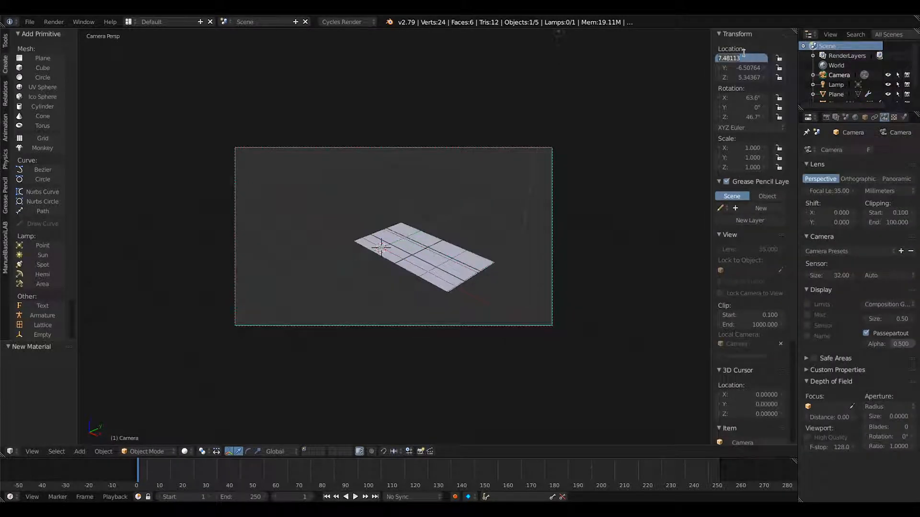
pyautogui.write('0')
pyautogui.click(743, 72)
pyautogui.write('0')
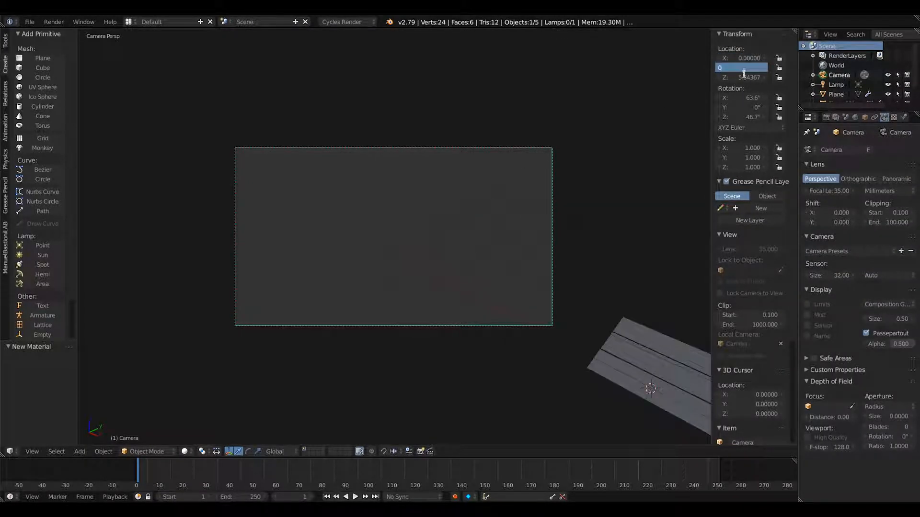
pyautogui.press('Return')
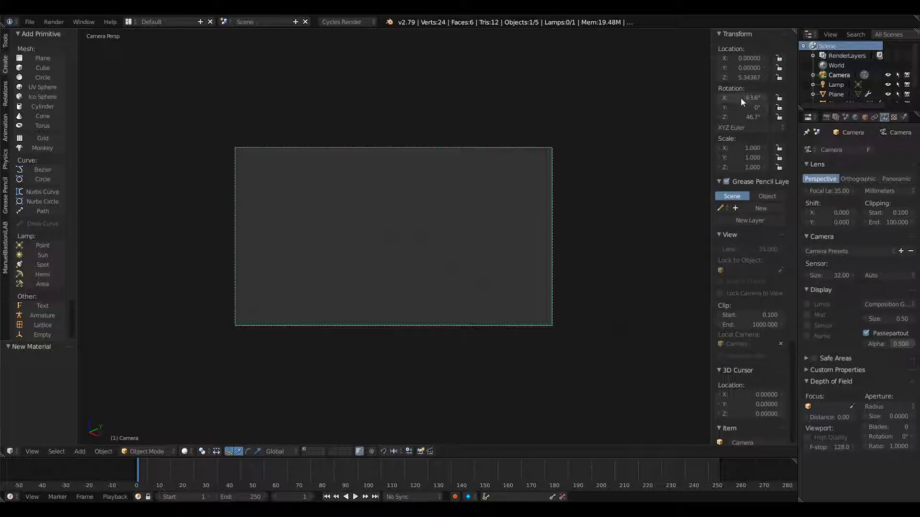
# - Set the camera's X and Z rotation to 0° so that it looks straight down
pyautogui.click(740, 97)
pyautogui.write('0')
pyautogui.press('Return')
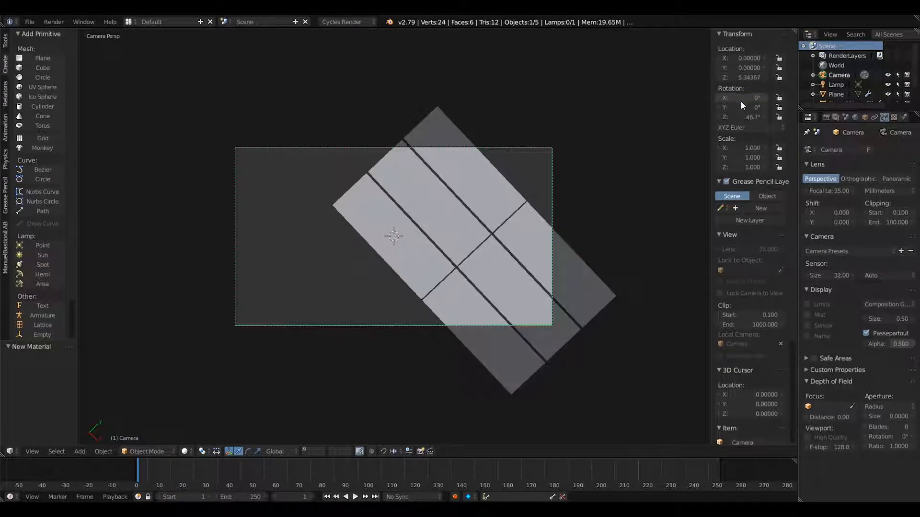
pyautogui.click(741, 116)
pyautogui.write('0')
pyautogui.press('Return')
# - Join the red, green and blue plane strips into one object
pyautogui.rightClick(387, 235)
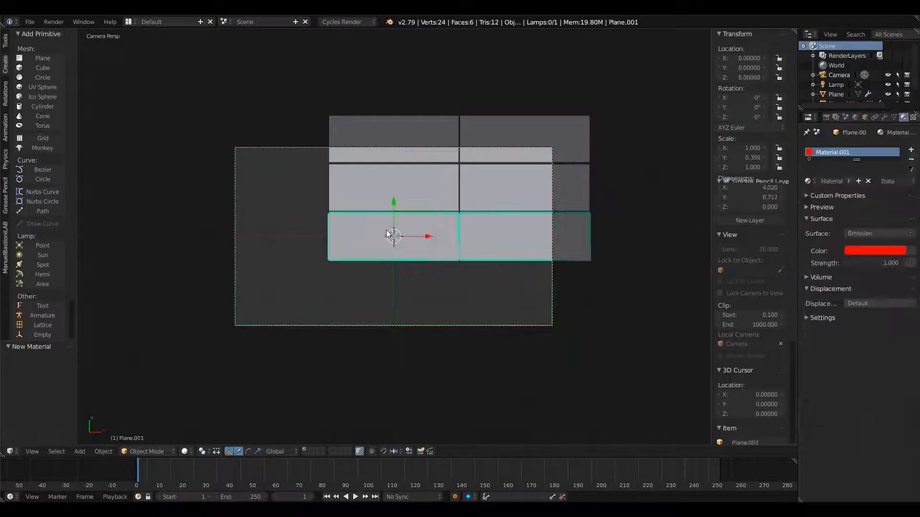
pyautogui.keyDown('shift'); pyautogui.rightClick(410, 197); pyautogui.keyUp('shift')
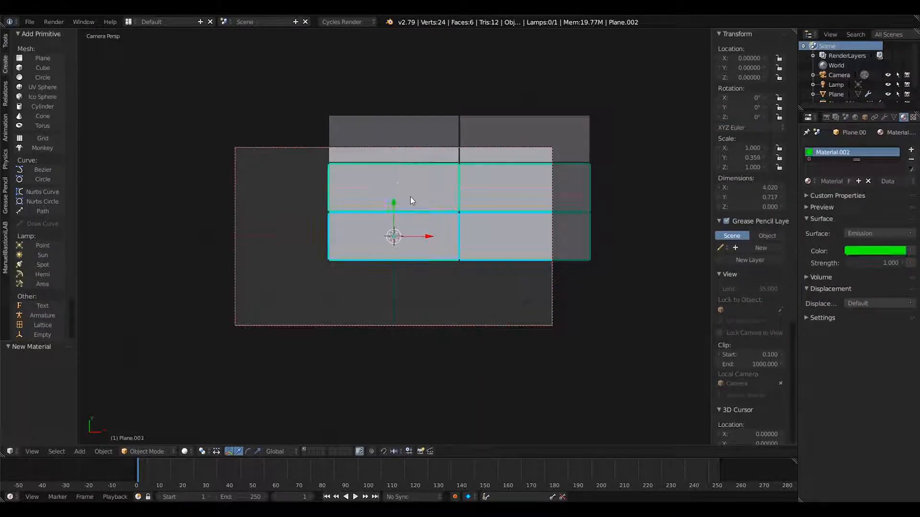
pyautogui.keyDown('shift'); pyautogui.rightClick(422, 154); pyautogui.keyUp('shift')
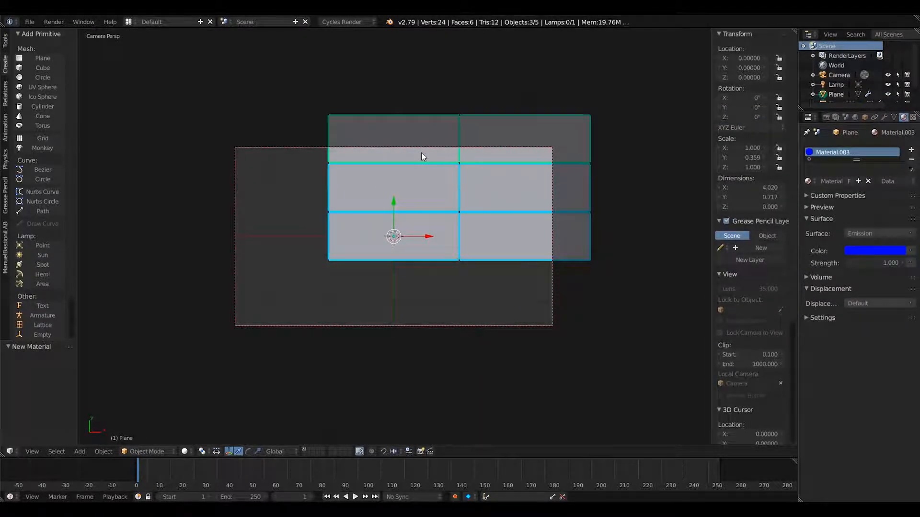
pyautogui.click(5, 41)
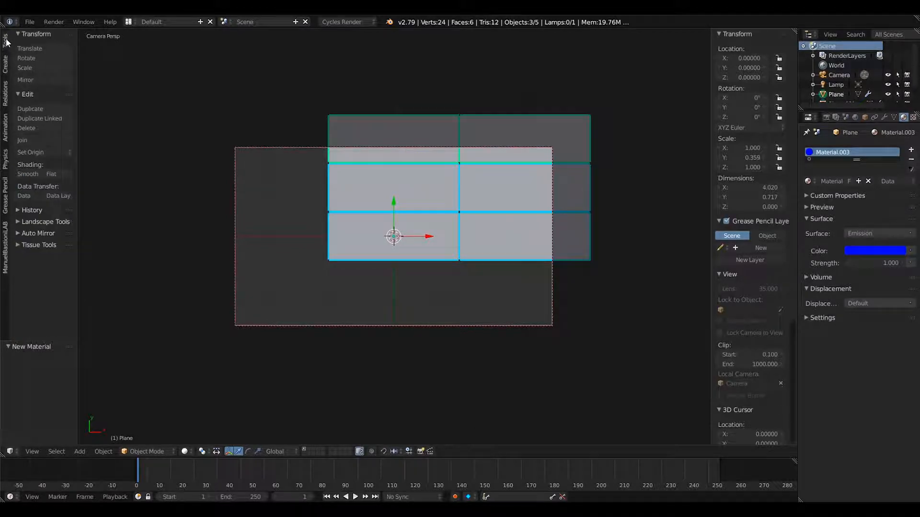
pyautogui.click(50, 142)
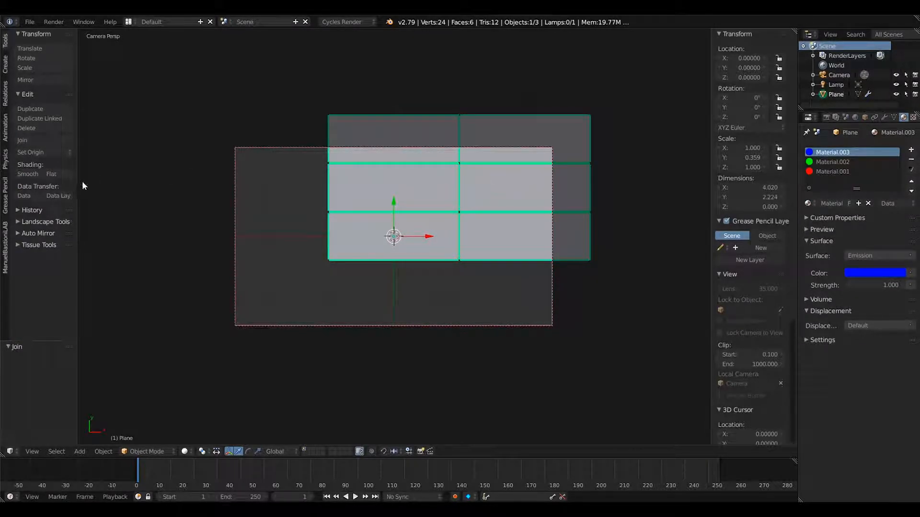
# - Apply the joined plane's Array modifier and set its origin to the center of mass (surface)
pyautogui.click(56, 153)
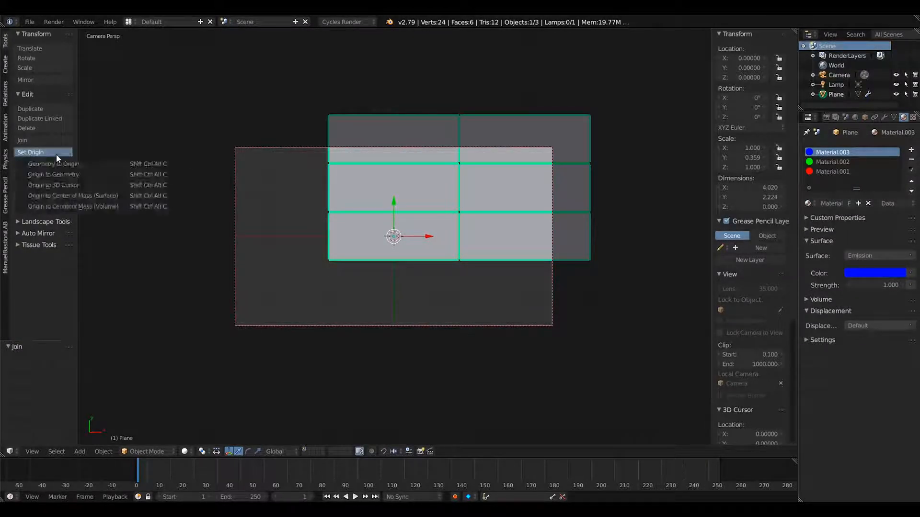
pyautogui.click(90, 197)
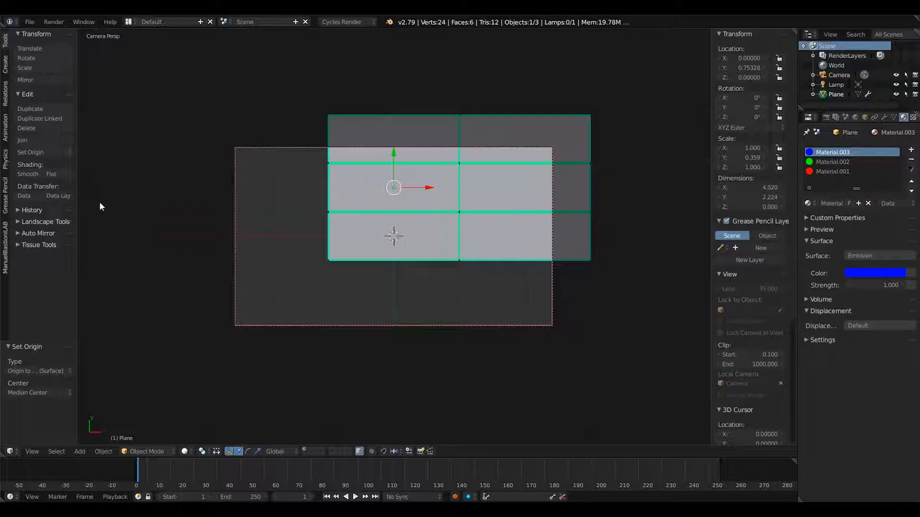
pyautogui.click(883, 116)
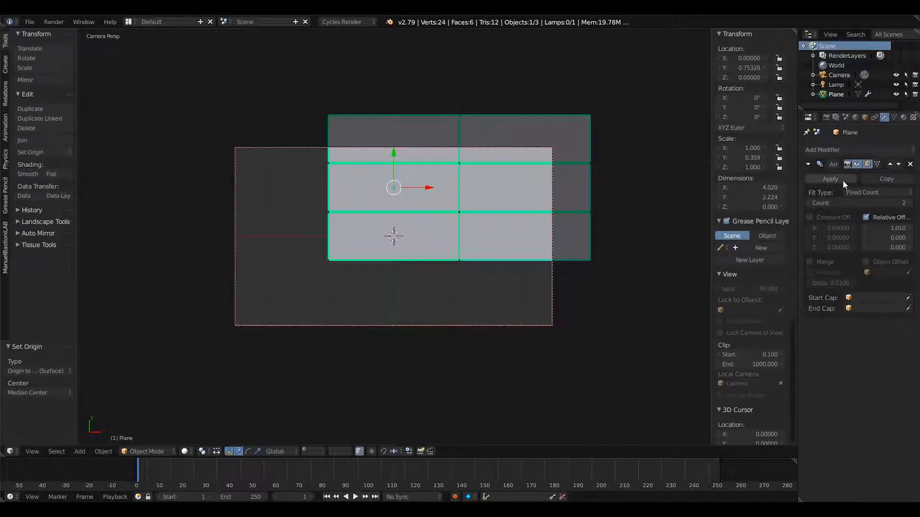
pyautogui.click(830, 178)
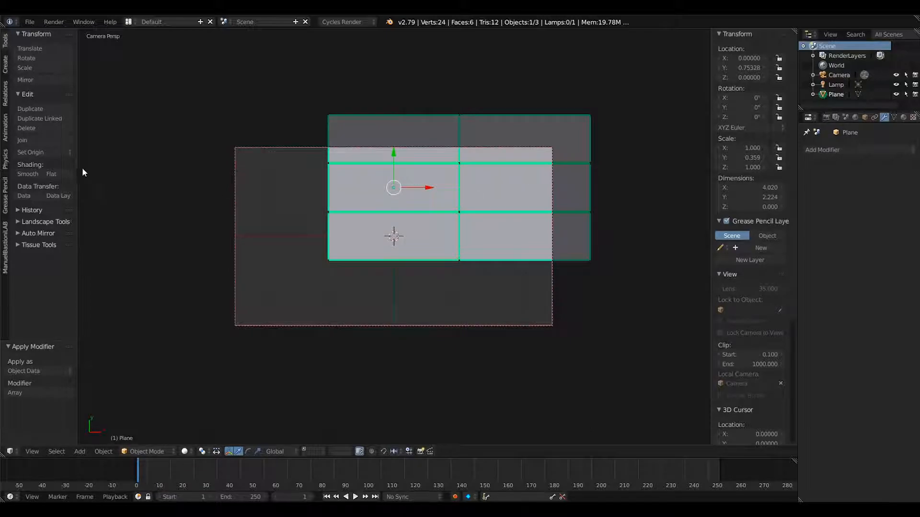
pyautogui.click(65, 153)
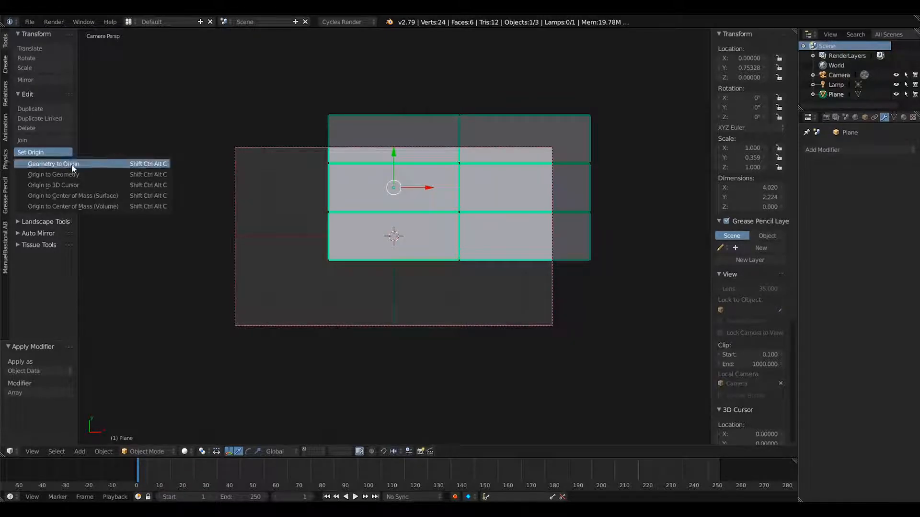
pyautogui.click(84, 196)
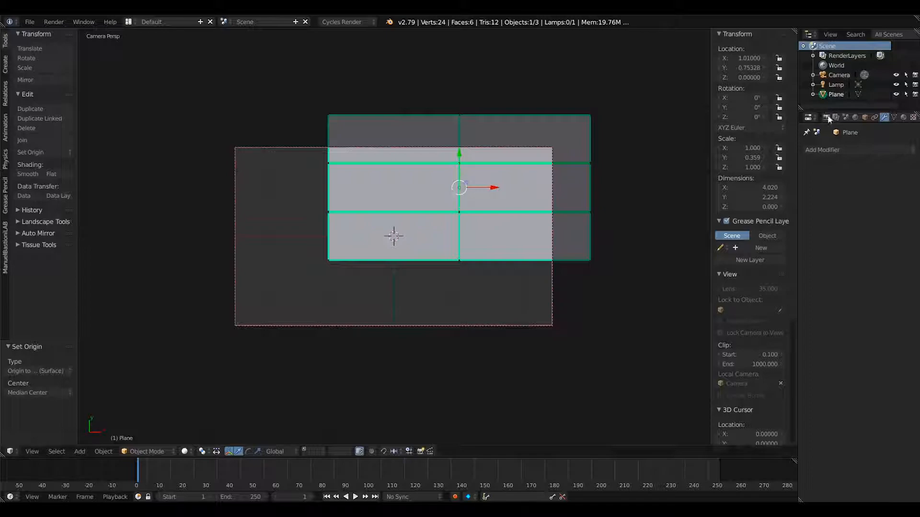
# - Center the joined plane under the camera by setting its X and Y location to 0
pyautogui.write('0')
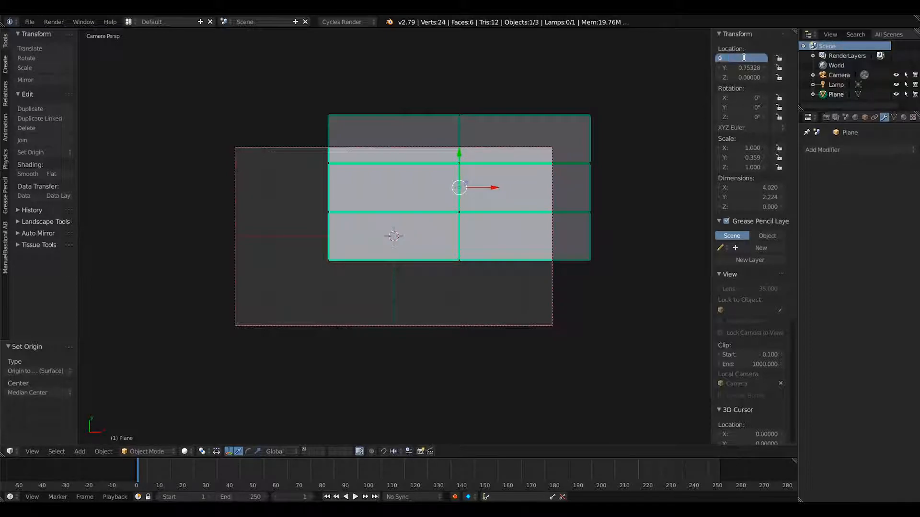
pyautogui.click(750, 67)
pyautogui.write('0')
pyautogui.press('Return')
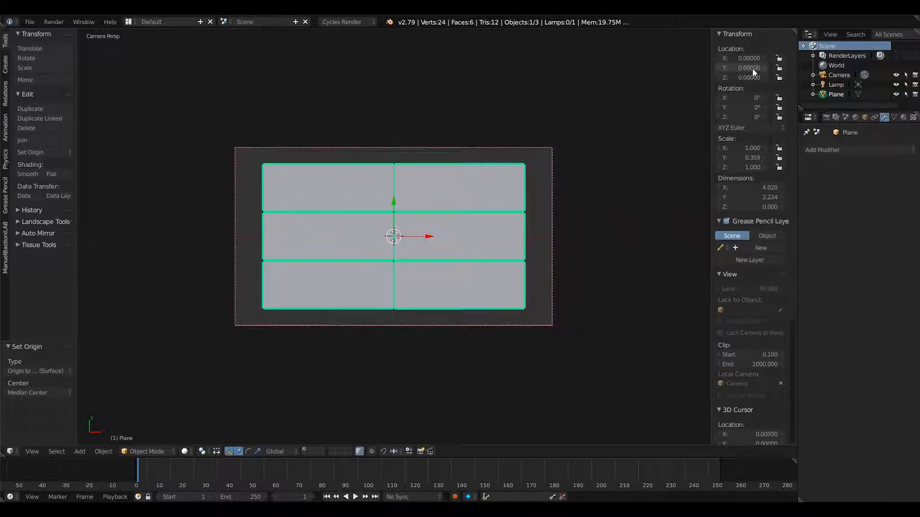
# - Set the render resolution to 500 × 500 px at 100% scale
pyautogui.click(834, 75)
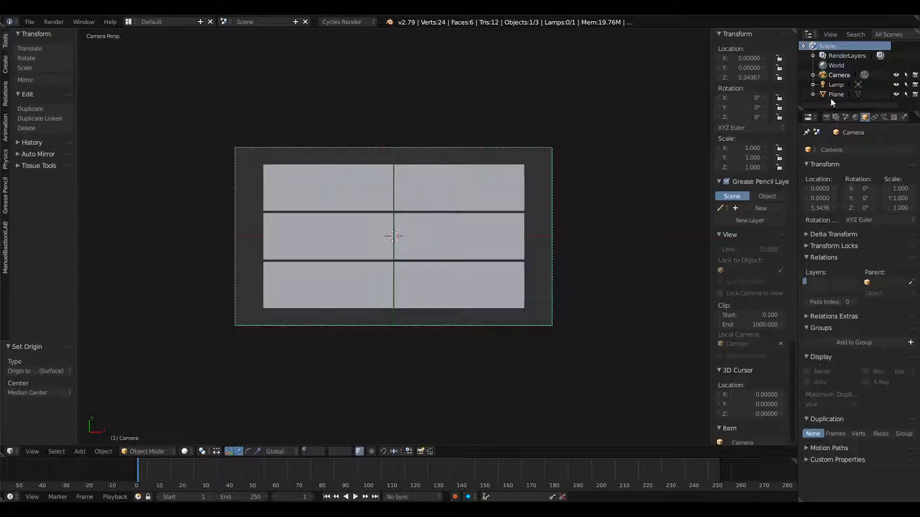
pyautogui.click(827, 117)
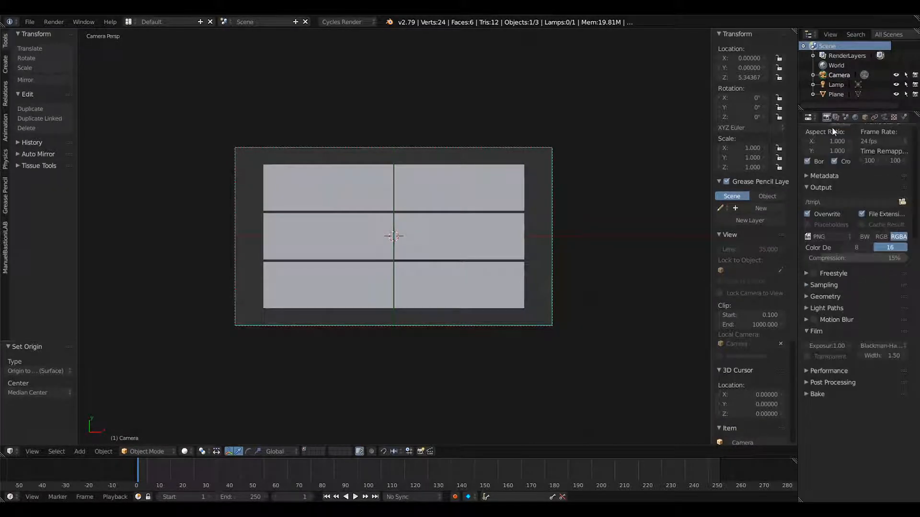
pyautogui.scroll(2, 850, 283)
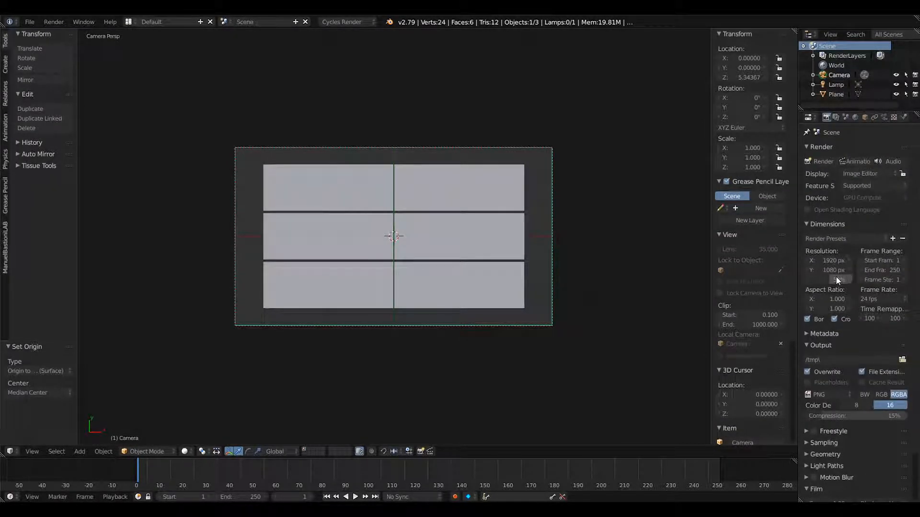
pyautogui.moveTo(836, 277); pyautogui.dragTo(862, 278)
pyautogui.click(832, 261)
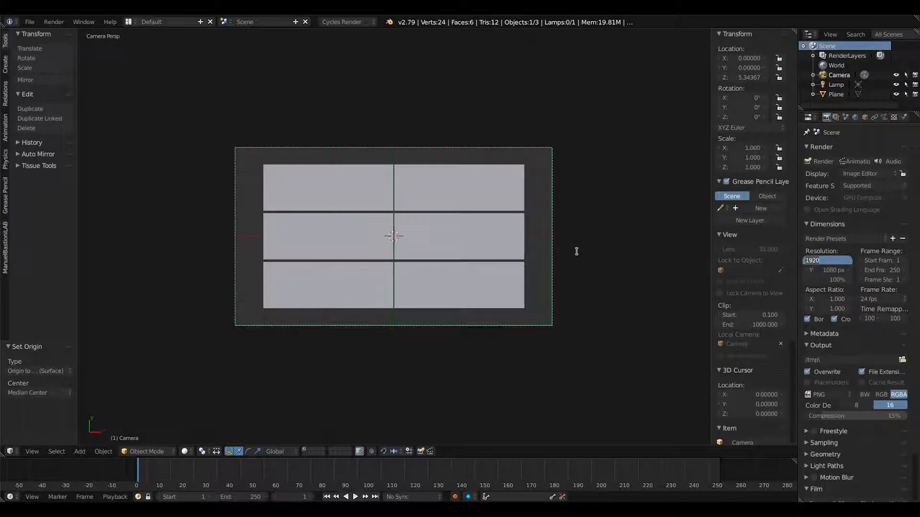
pyautogui.write('500')
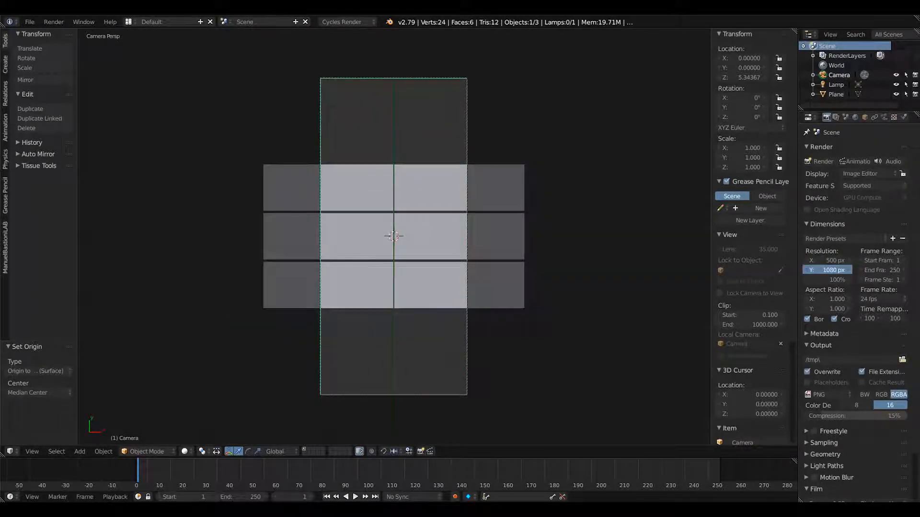
pyautogui.click(832, 270)
pyautogui.write('500')
pyautogui.press('Return')
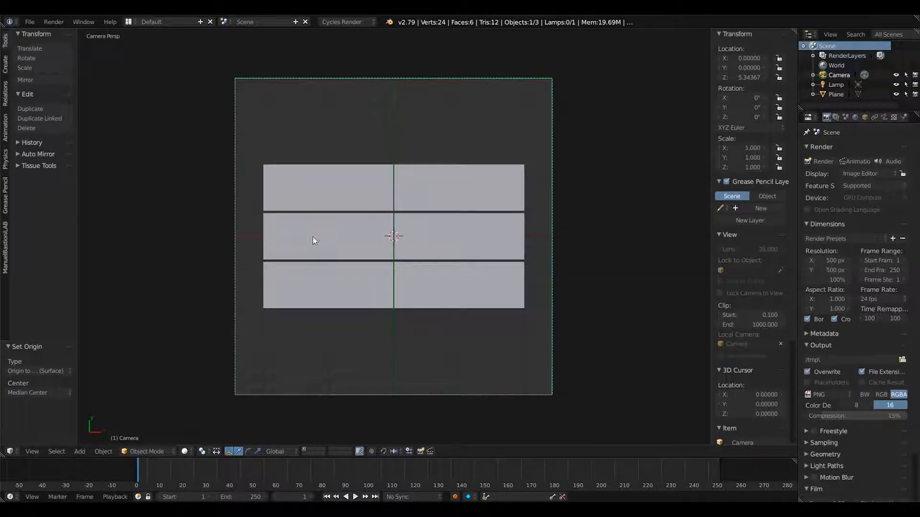
# - Scale the joined plane uniformly to about 4.35 wide and 2.41 high, leaving side margins inside the camera frame
pyautogui.rightClick(451, 228)
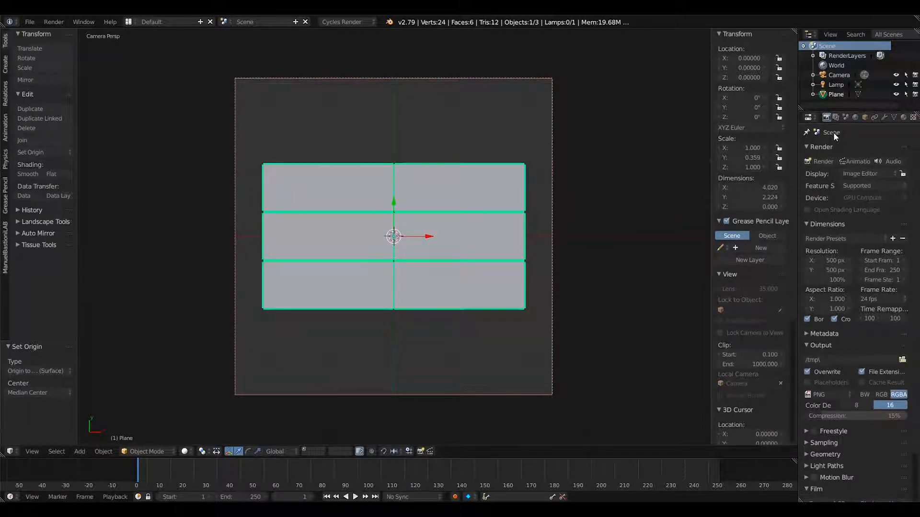
pyautogui.press('s')
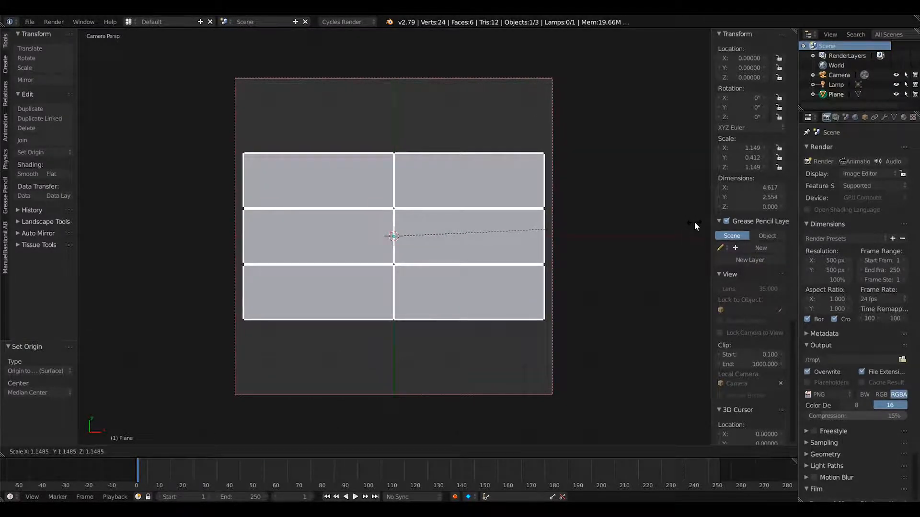
pyautogui.click(690, 220)
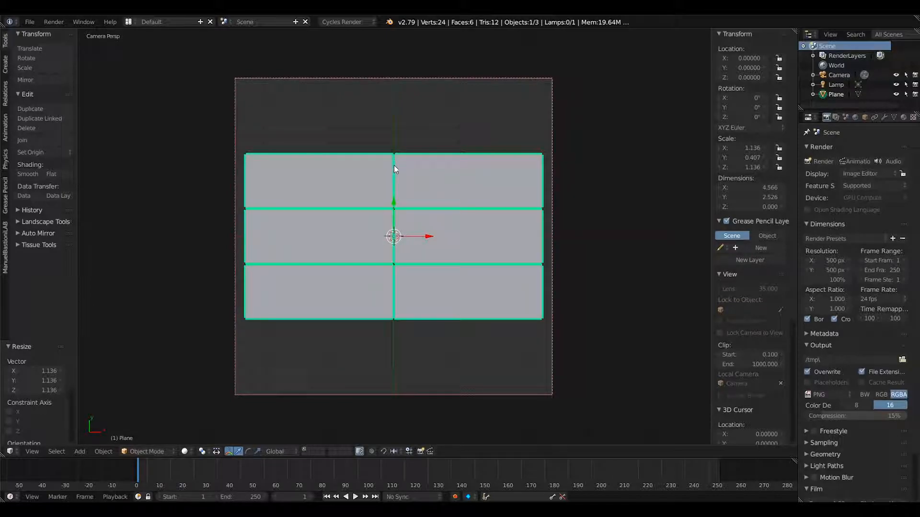
pyautogui.press('s')
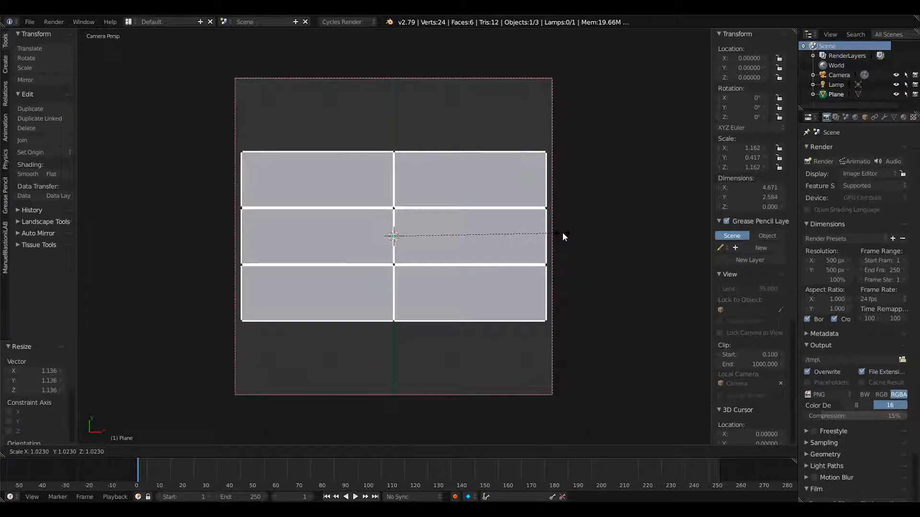
pyautogui.click(561, 232)
pyautogui.press('s')
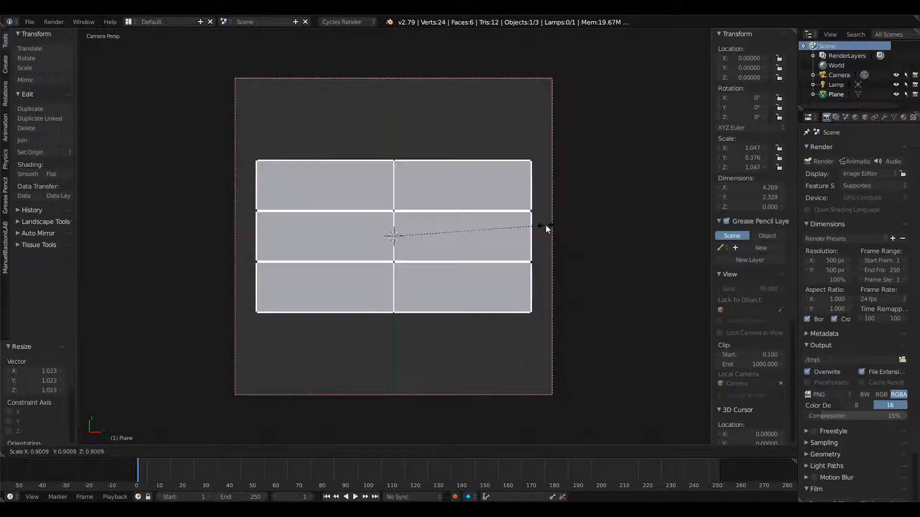
pyautogui.click(552, 233)
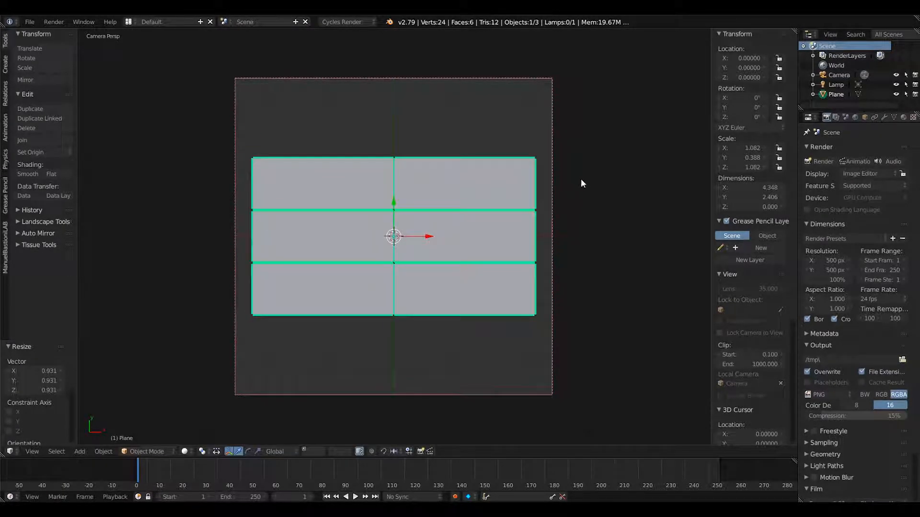
# - Stretch the plane along Y by about 1.835, and shrink it uniformly to about 4.11 × 4.17 within the square camera frame
pyautogui.press('s')
pyautogui.press('y')
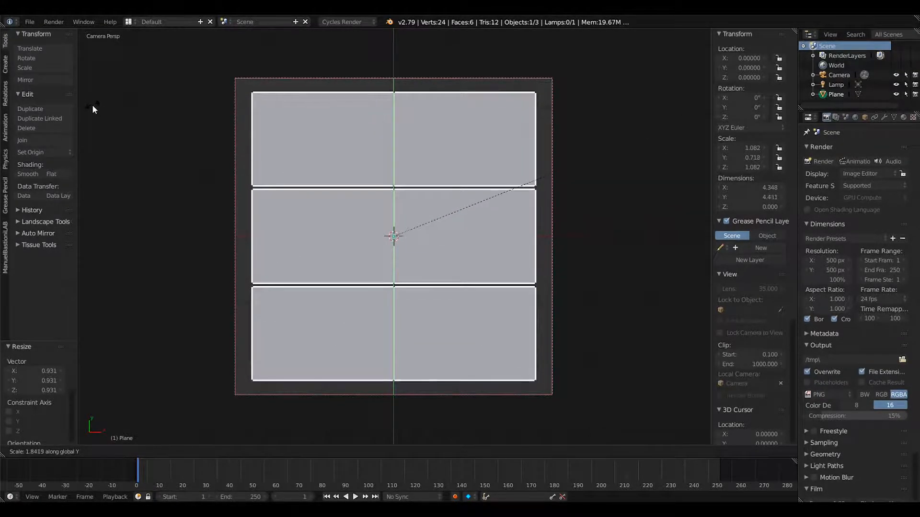
pyautogui.click(91, 105)
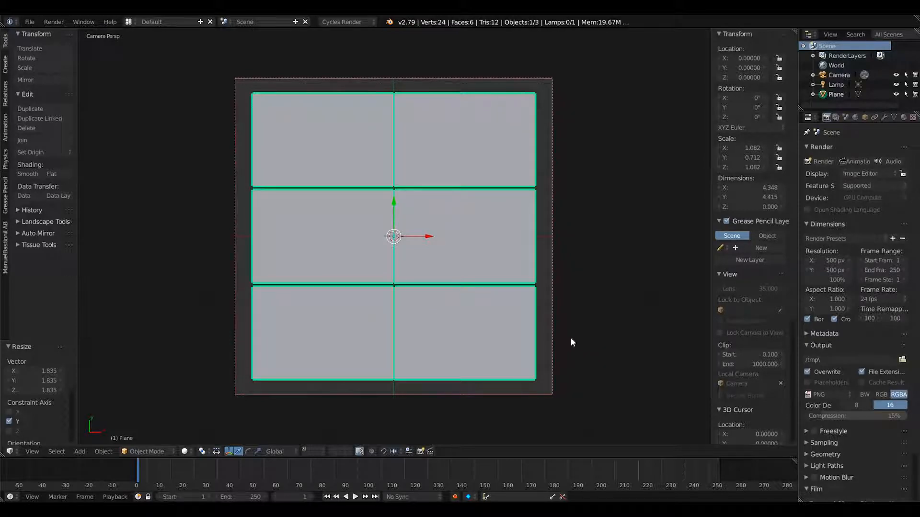
pyautogui.press('s')
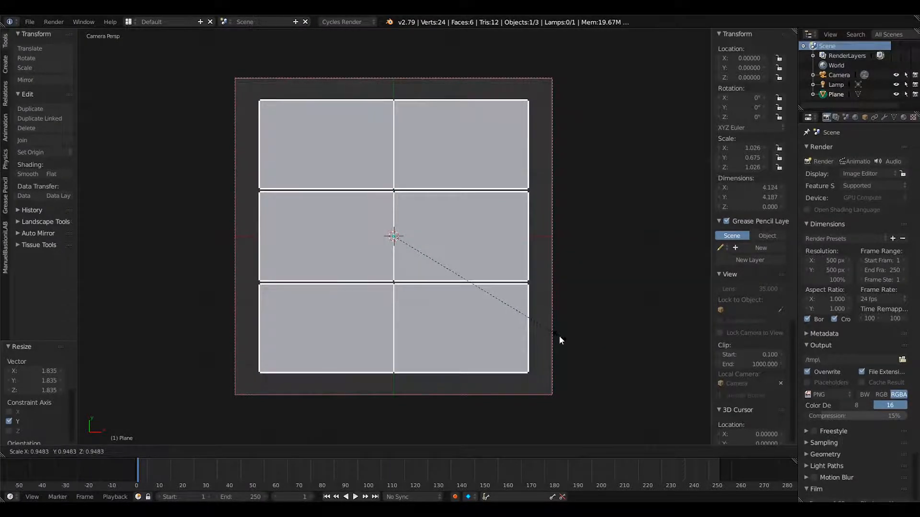
pyautogui.click(559, 335)
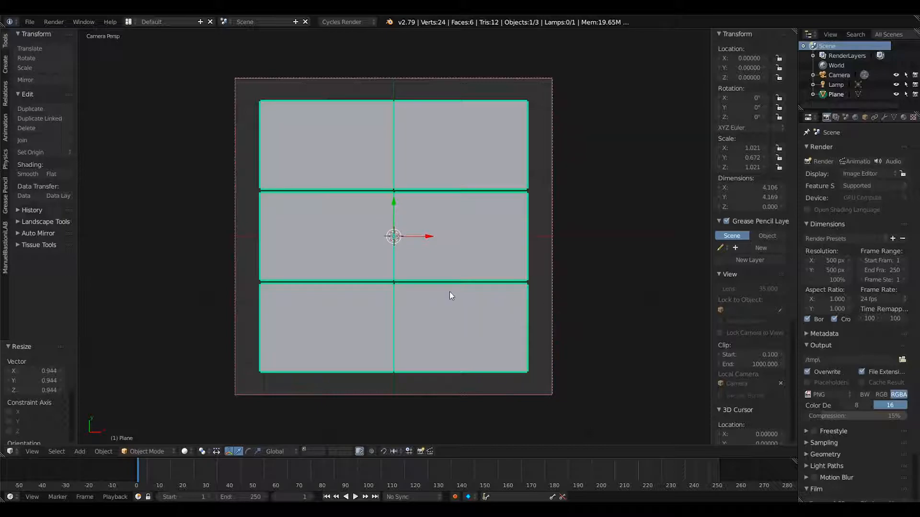
# - Show the plane's material settings and display its colors with Material viewport shading
pyautogui.click(903, 118)
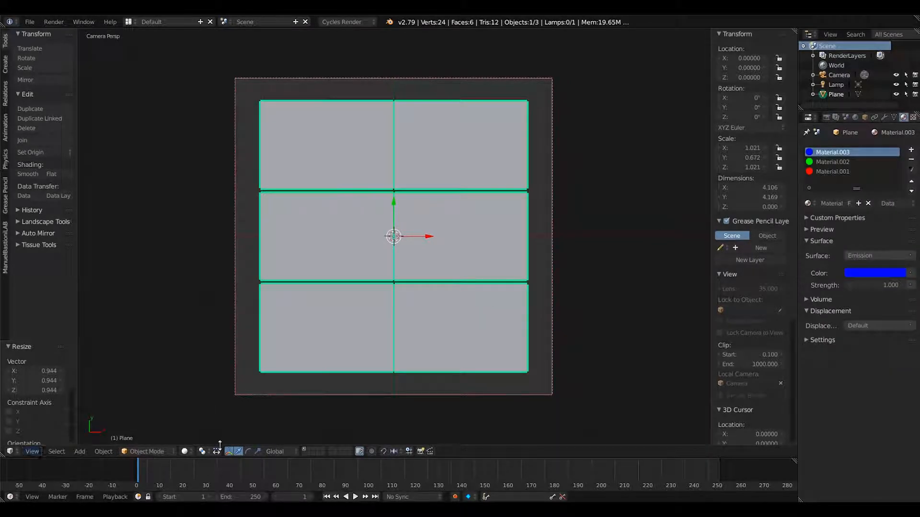
pyautogui.click(185, 452)
pyautogui.click(207, 387)
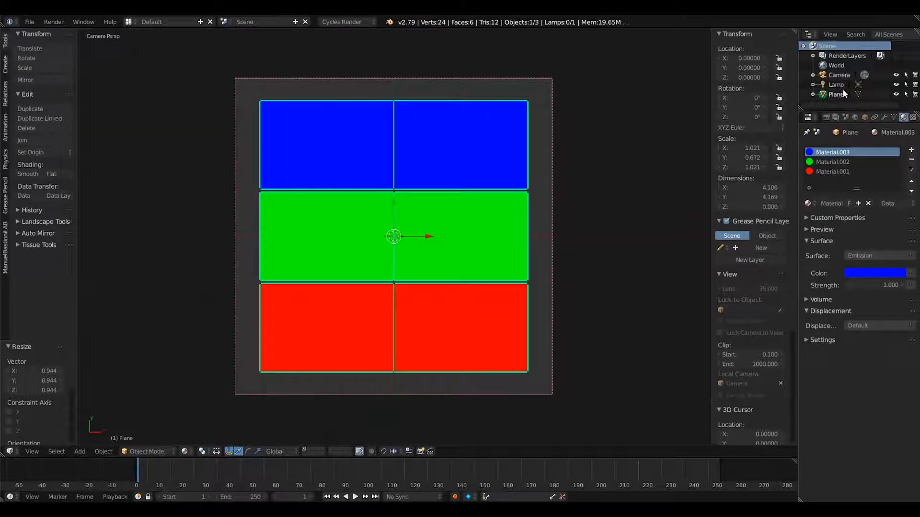
# - Set the world background color to black
pyautogui.click(855, 117)
pyautogui.click(872, 210)
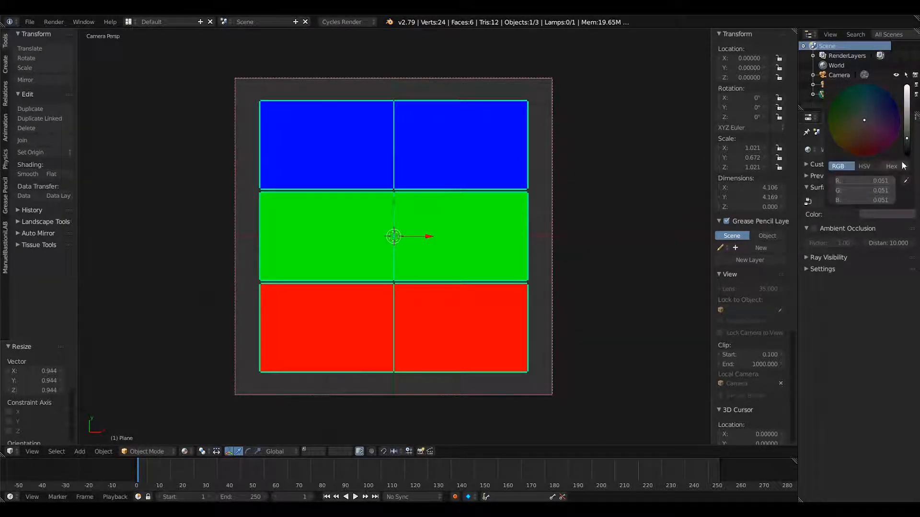
pyautogui.moveTo(903, 145); pyautogui.dragTo(904, 163)
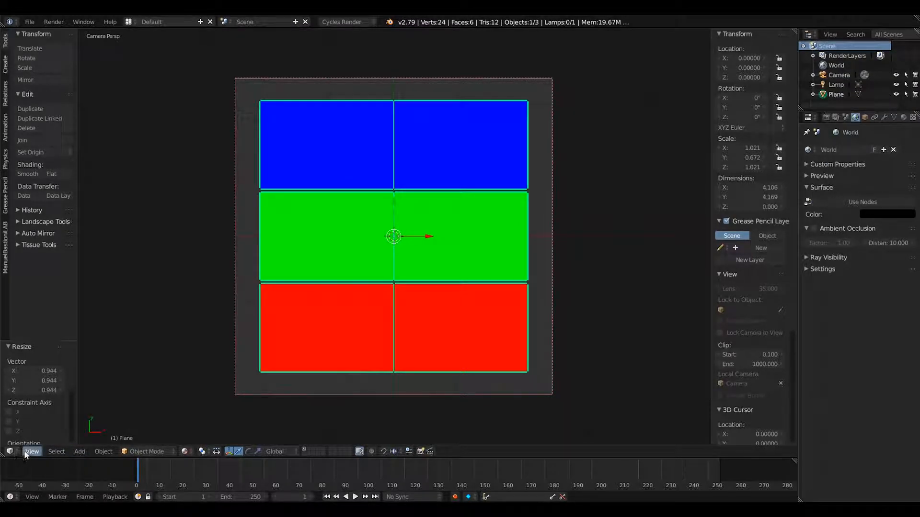
# - Configure the PNG render output as RGB with 8-bit color depth and 100% compression
pyautogui.click(825, 117)
pyautogui.scroll(-3, 878, 393)
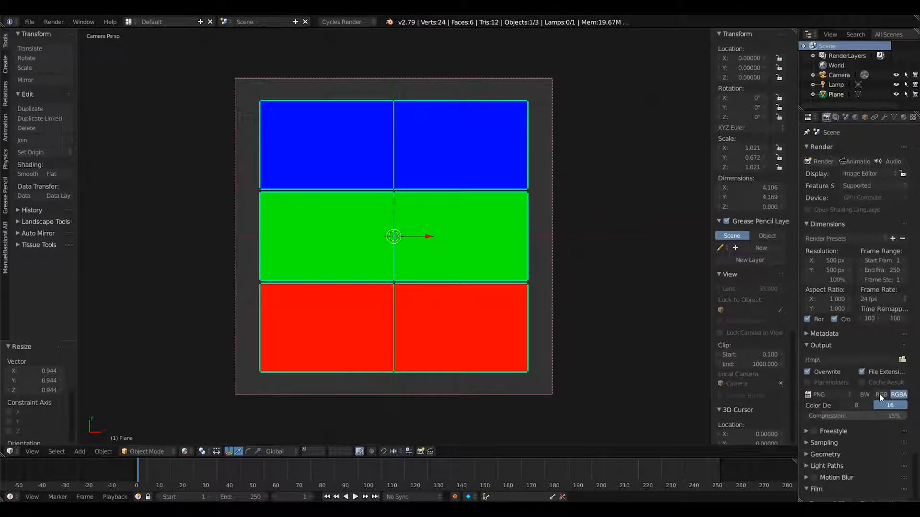
pyautogui.moveTo(859, 361); pyautogui.dragTo(908, 362)
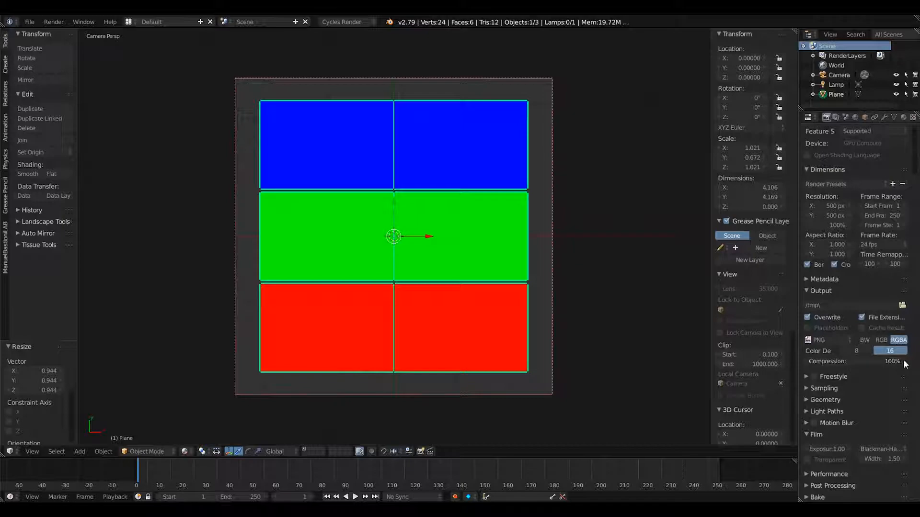
pyautogui.click(863, 349)
pyautogui.click(882, 339)
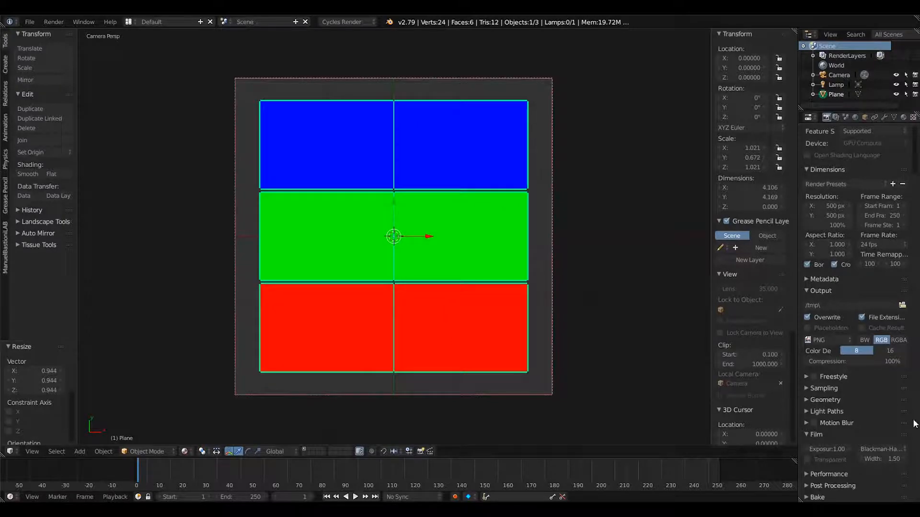
# - Set the render output folder to the Desktop
pyautogui.click(902, 306)
pyautogui.click(29, 121)
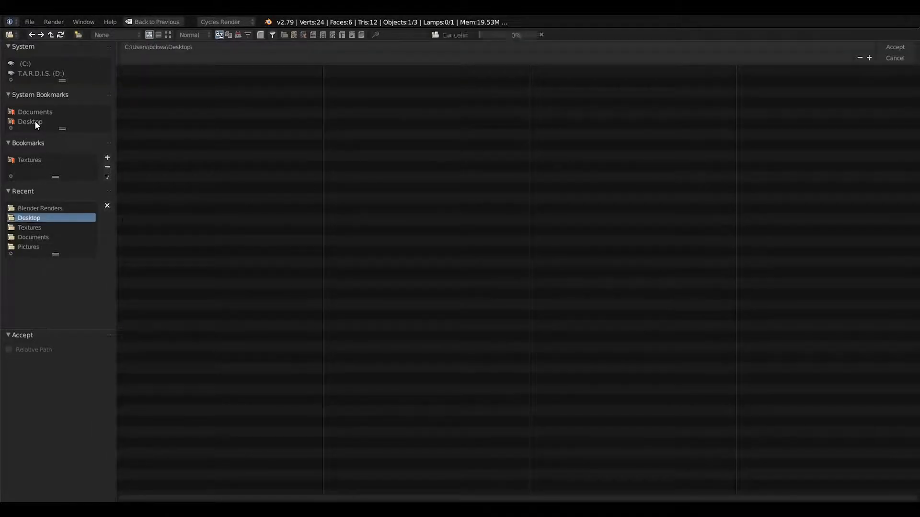
pyautogui.click(894, 47)
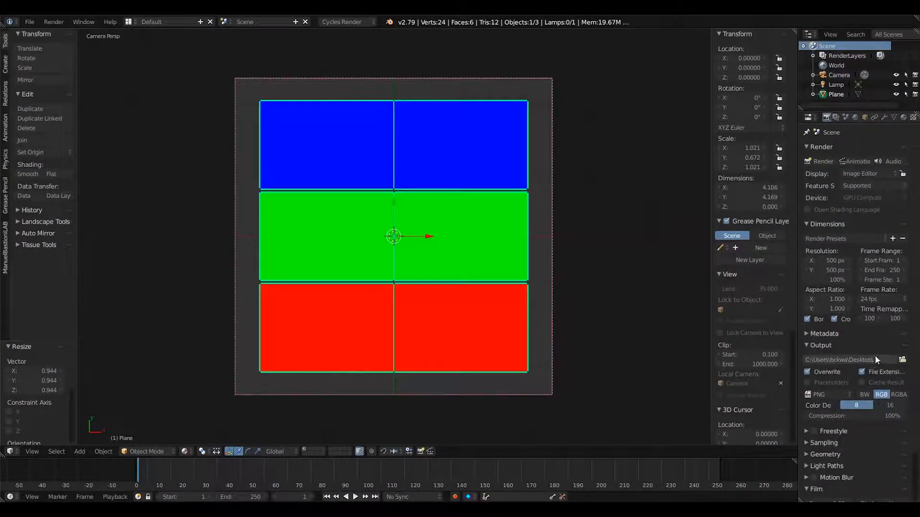
# - Render the image and save the result to the Desktop as pixel.png
pyautogui.click(824, 161)
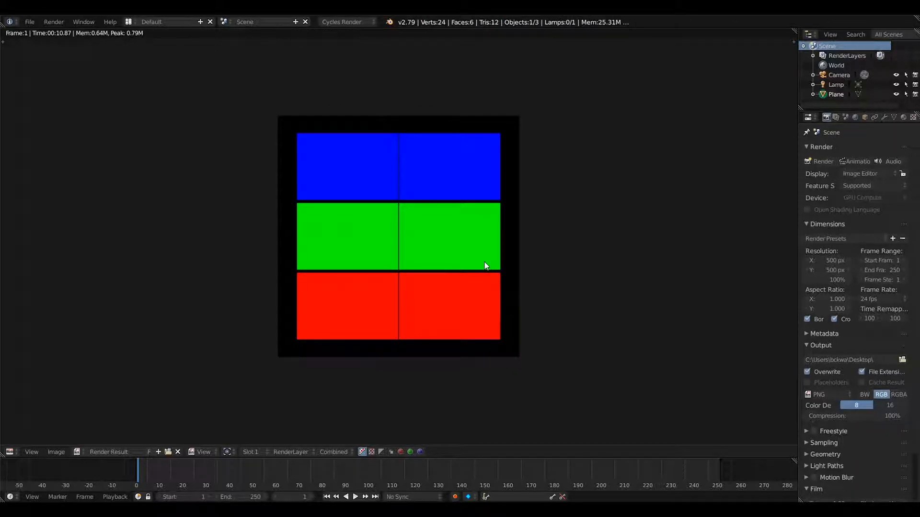
pyautogui.click(56, 452)
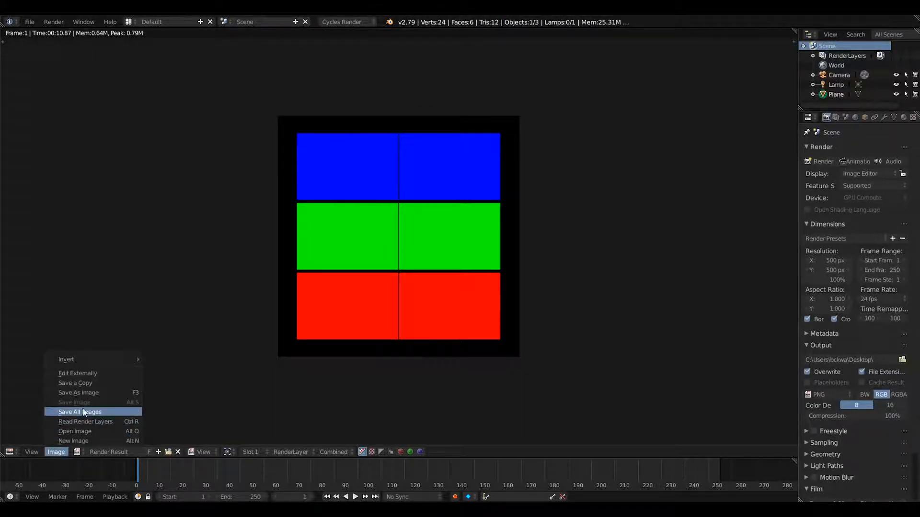
pyautogui.click(101, 392)
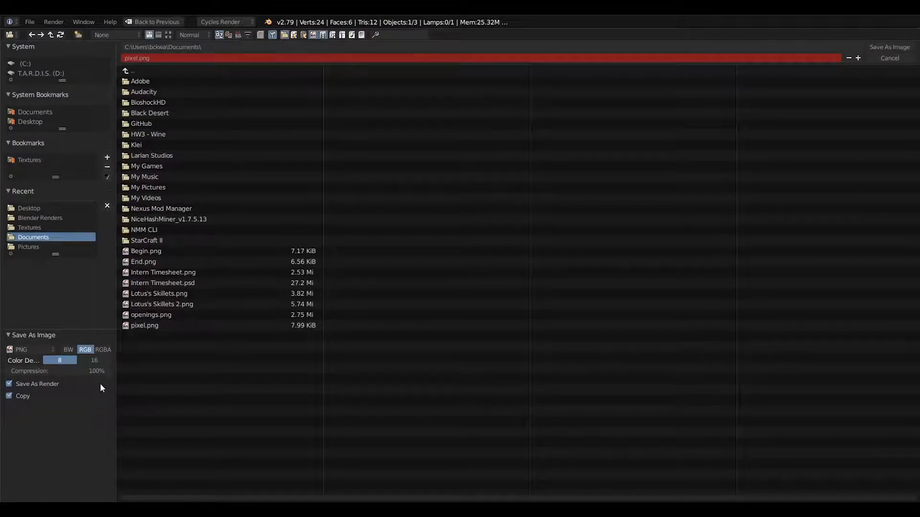
pyautogui.click(37, 122)
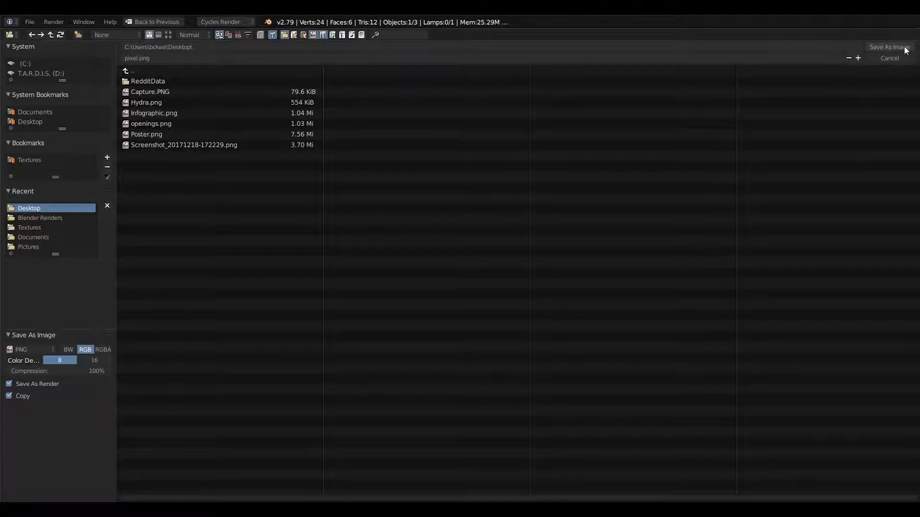
pyautogui.click(889, 47)
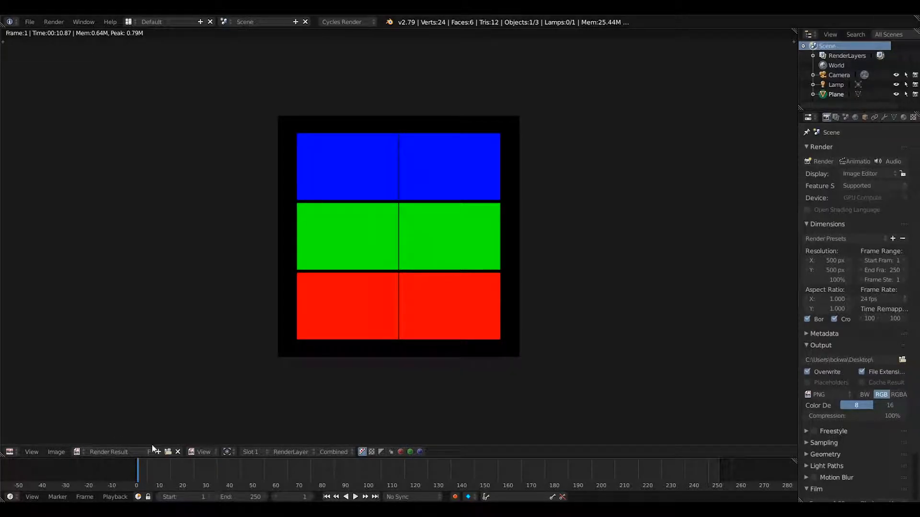
# - Check the Desktop folder for the saved pixel.png file without saving the render again
pyautogui.click(33, 452)
pyautogui.moveTo(56, 452)
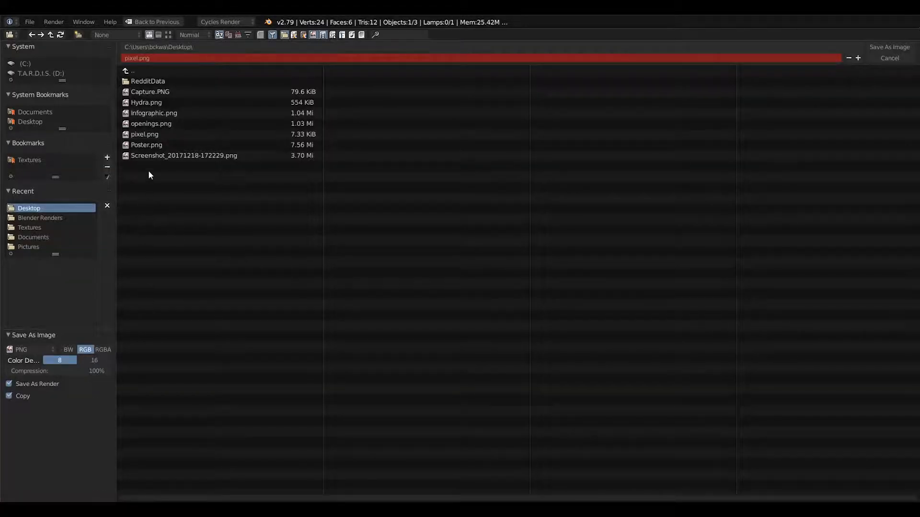
pyautogui.click(872, 61)
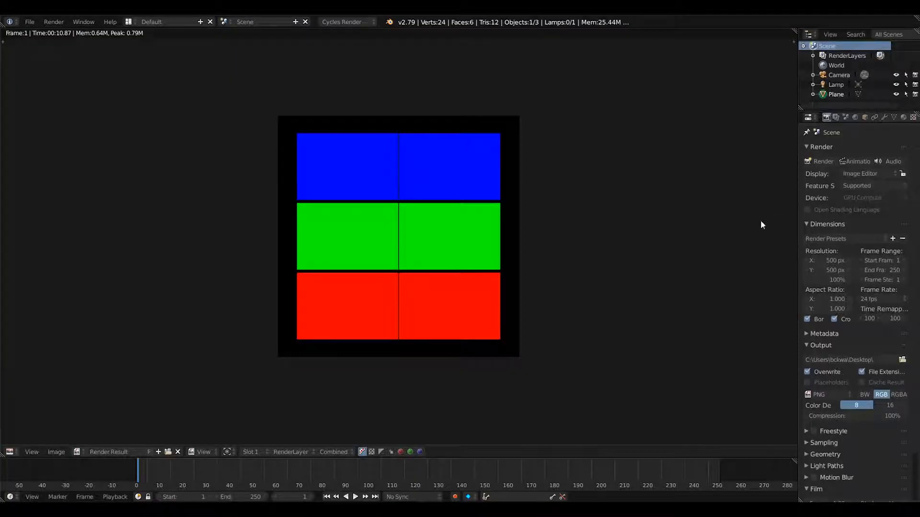
# - Start a new scene by reloading the start-up file
pyautogui.click(29, 21)
pyautogui.click(36, 22)
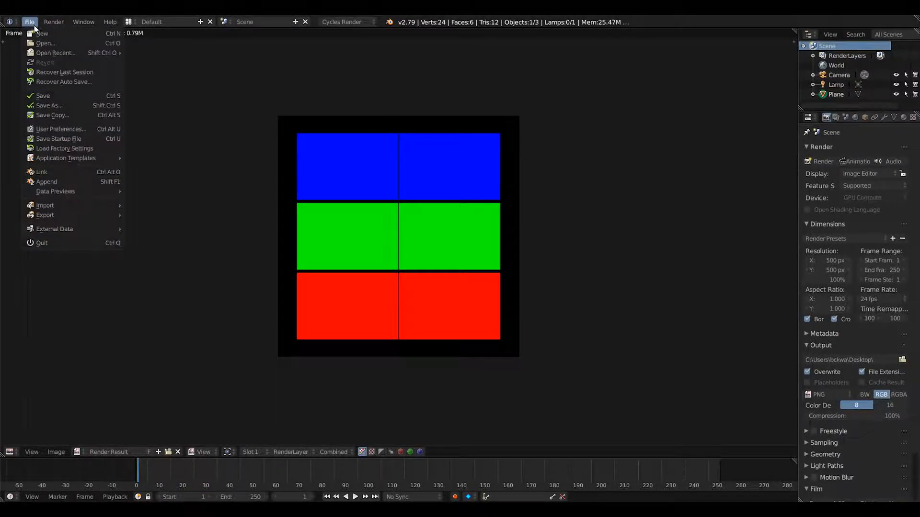
pyautogui.click(46, 41)
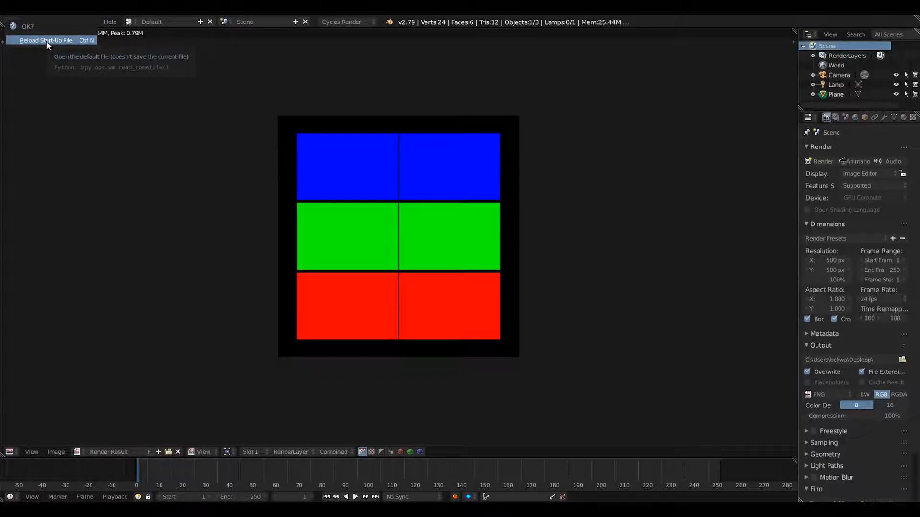
pyautogui.click(47, 40)
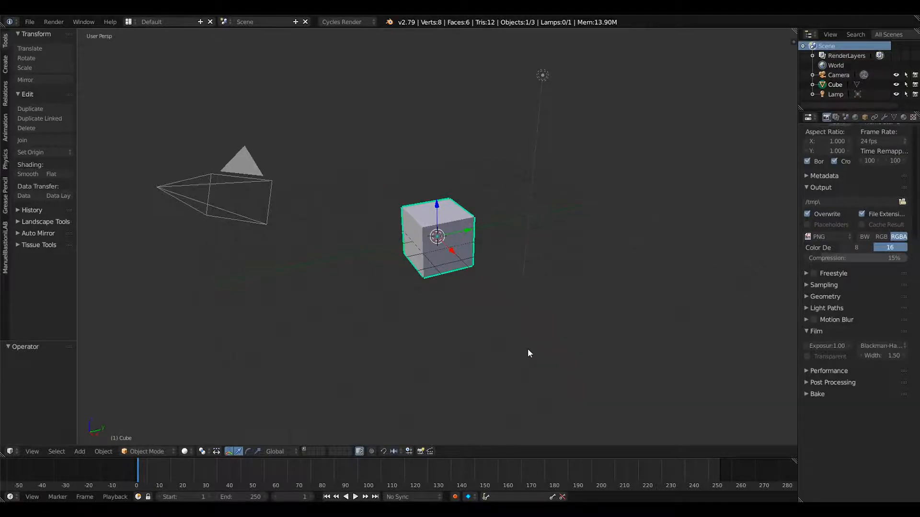
# - Delete the default cube and add a mesh plane at the scene's origin
pyautogui.moveTo(527, 349); pyautogui.dragTo(410, 233, button='middle')
pyautogui.press('x')
pyautogui.click(463, 259)
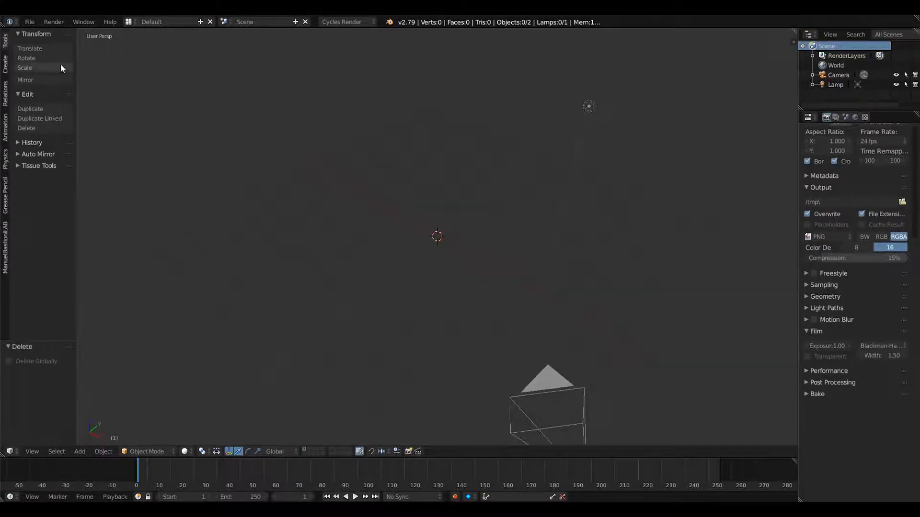
pyautogui.click(5, 65)
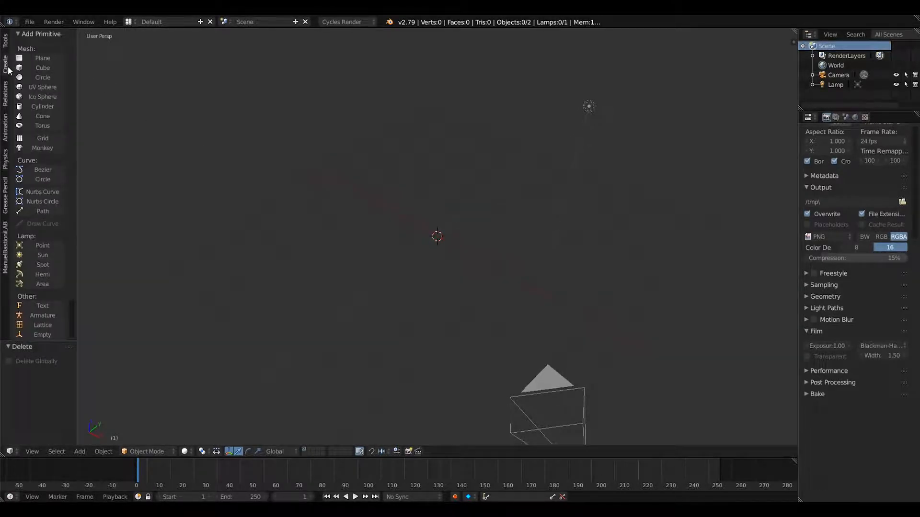
pyautogui.click(47, 58)
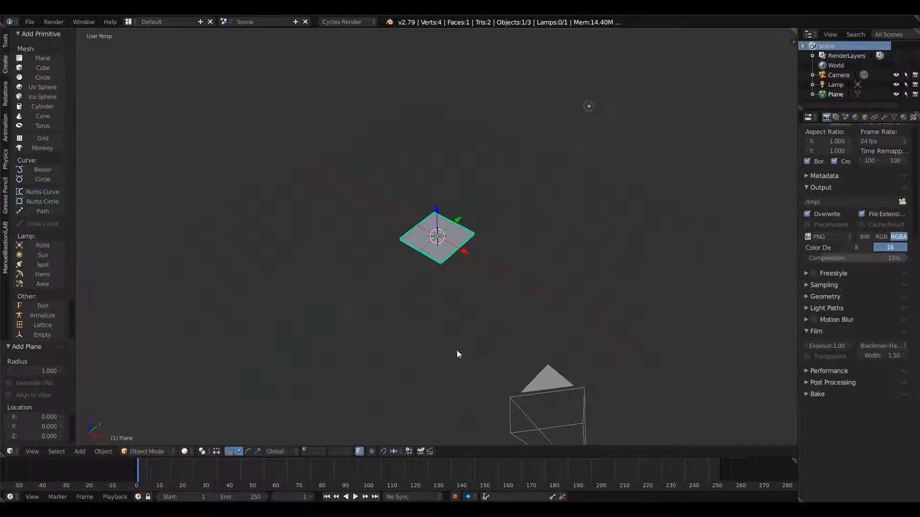
# - Switch the 3D viewport to the Node Editor and create a new node material for the plane
pyautogui.click(13, 450)
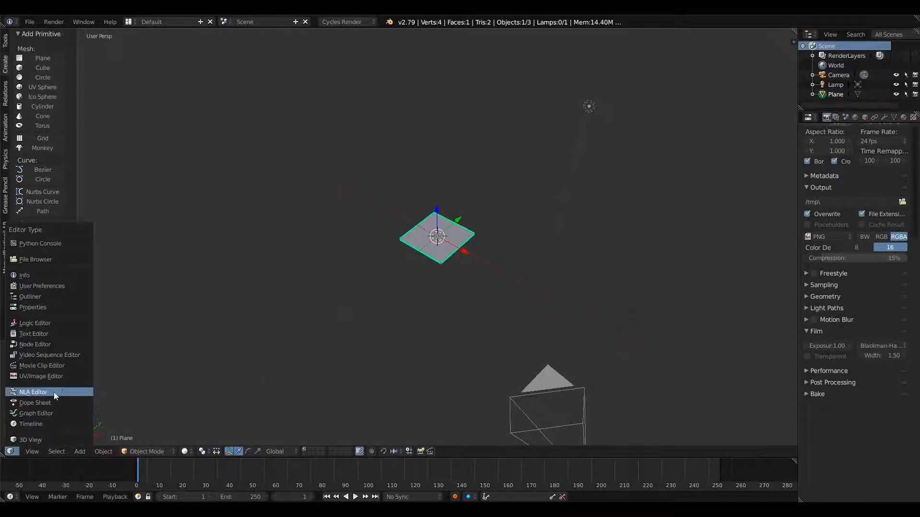
pyautogui.click(67, 346)
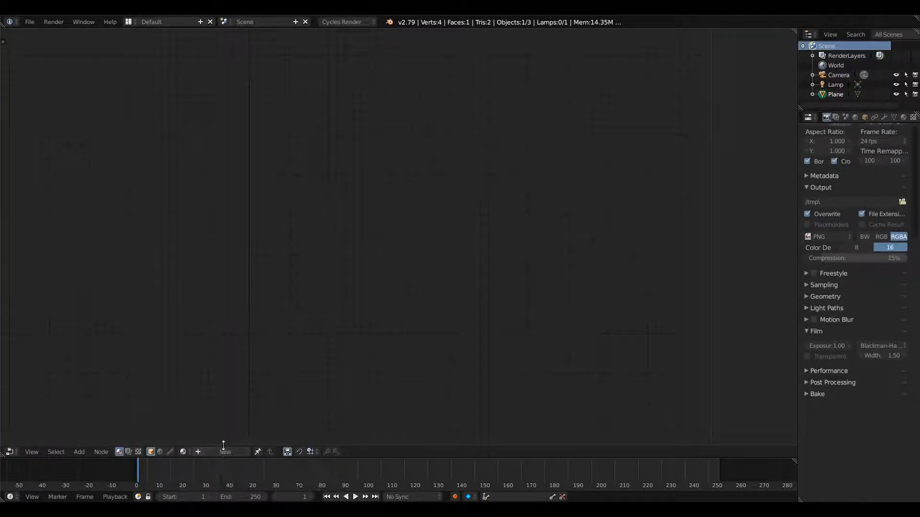
pyautogui.click(209, 453)
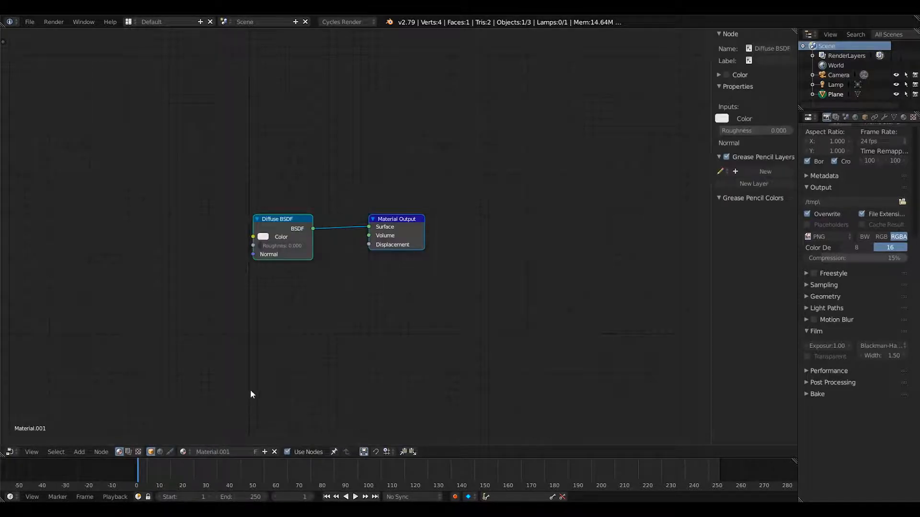
pyautogui.press('Home')
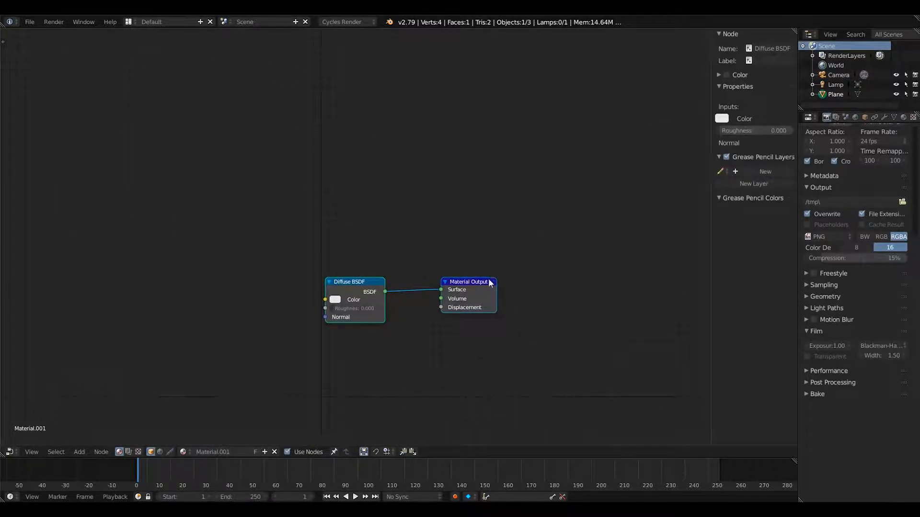
# - Move the Material Output node away to make room and delete the Diffuse BSDF node
pyautogui.moveTo(489, 281); pyautogui.dragTo(533, 260)
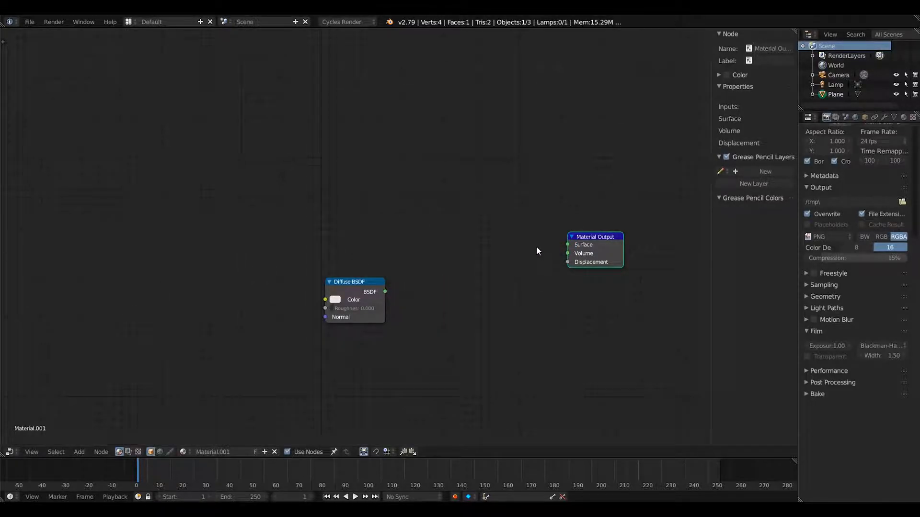
pyautogui.click(351, 284)
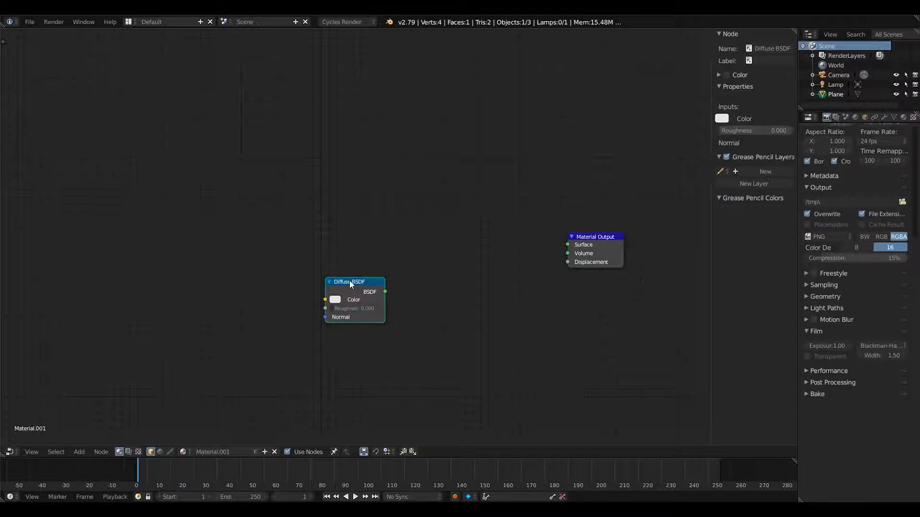
pyautogui.press('x')
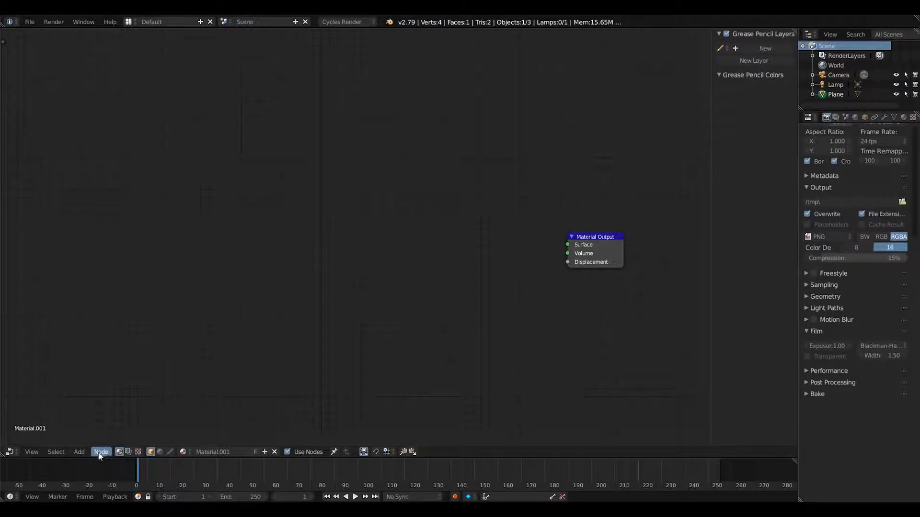
pyautogui.click(79, 452)
pyautogui.moveTo(94, 438)
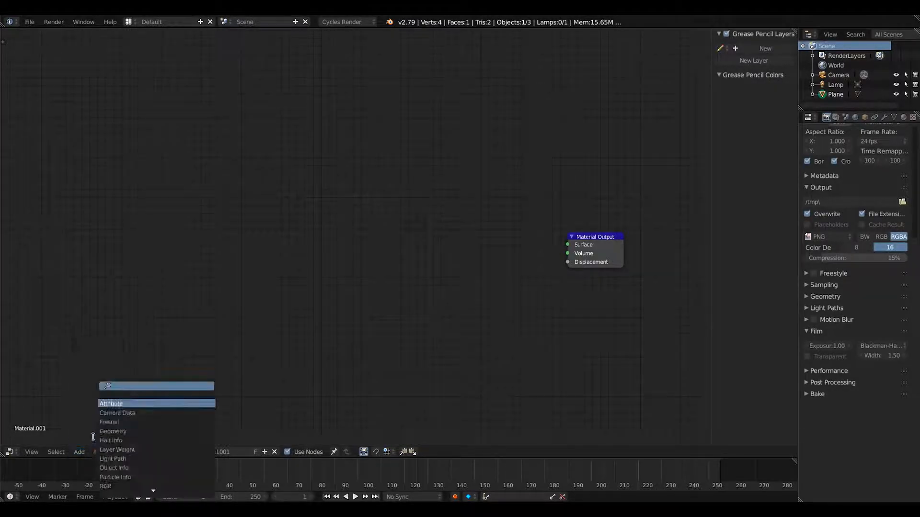
pyautogui.write('add')
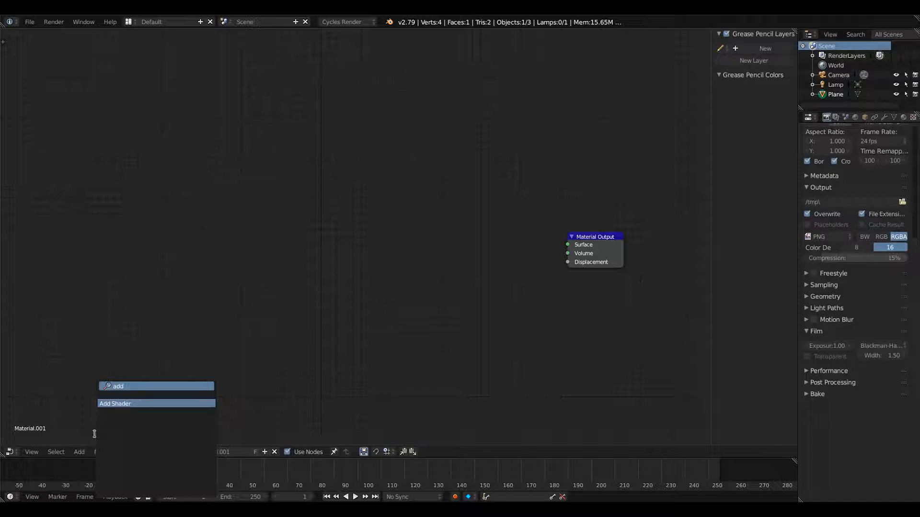
pyautogui.press('Return')
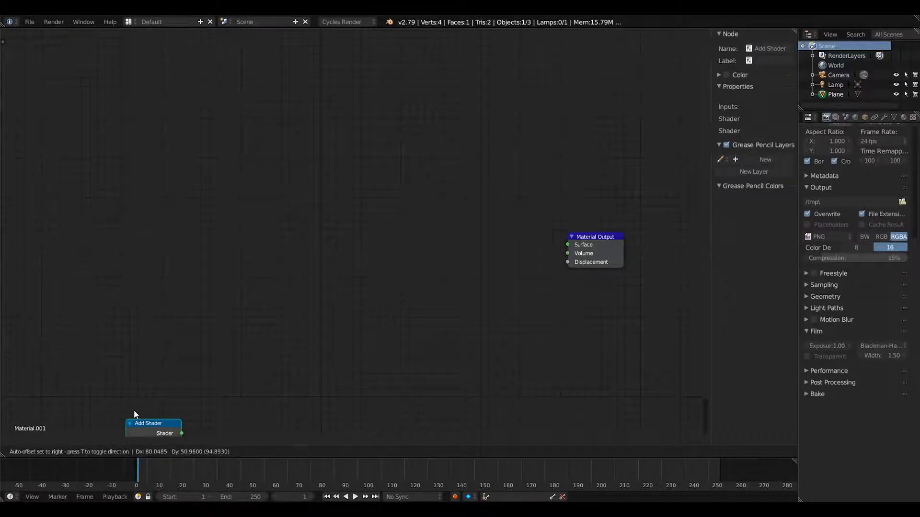
pyautogui.click(501, 192)
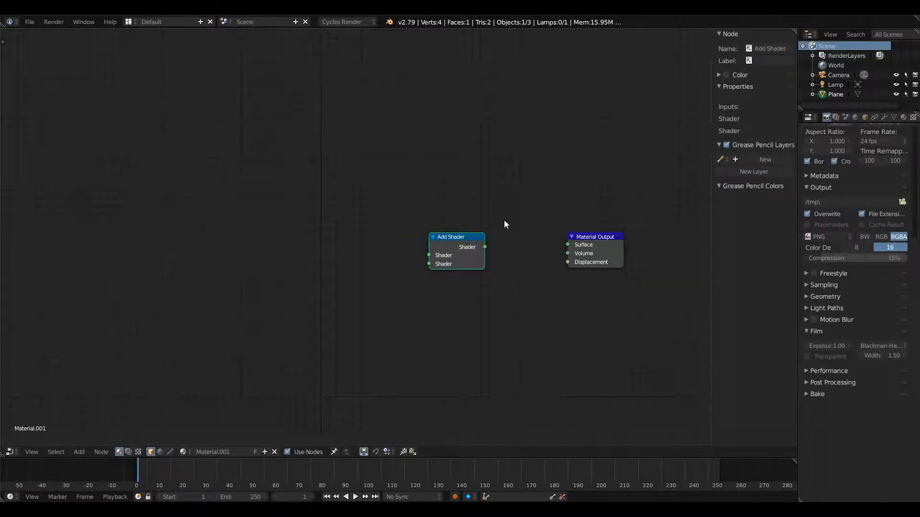
pyautogui.moveTo(485, 247); pyautogui.dragTo(568, 244)
pyautogui.moveTo(455, 241); pyautogui.dragTo(471, 236)
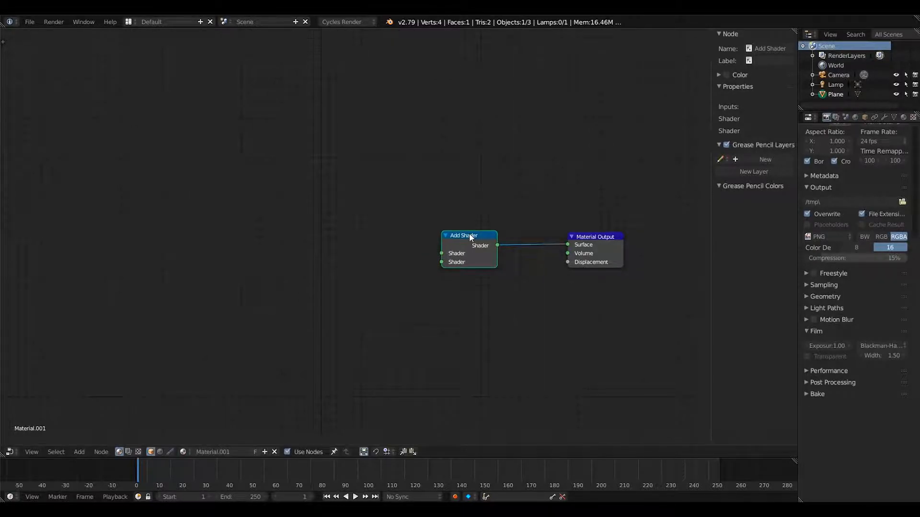
pyautogui.moveTo(580, 242); pyautogui.dragTo(589, 238)
pyautogui.click(481, 240)
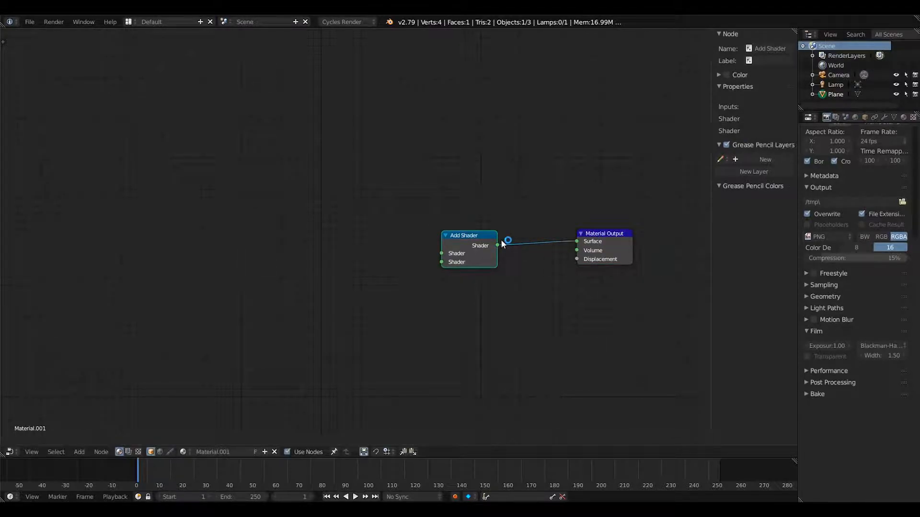
pyautogui.press('x')
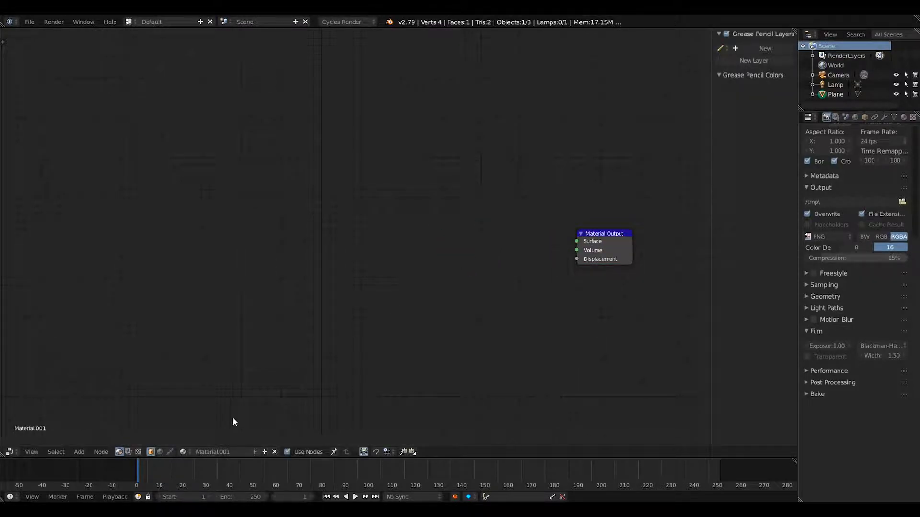
# - Add a Texture Coordinate node at the start of the node tree, well before the Material Output
pyautogui.click(76, 455)
pyautogui.click(85, 437)
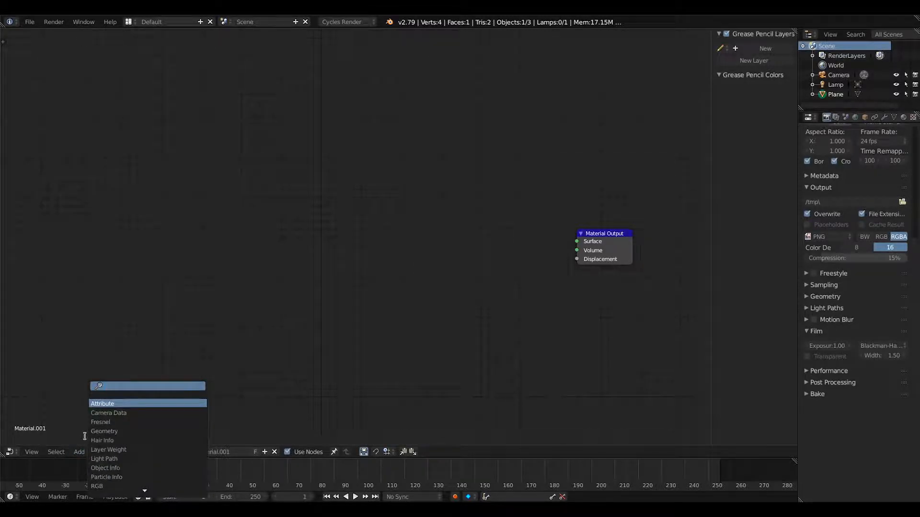
pyautogui.write('text')
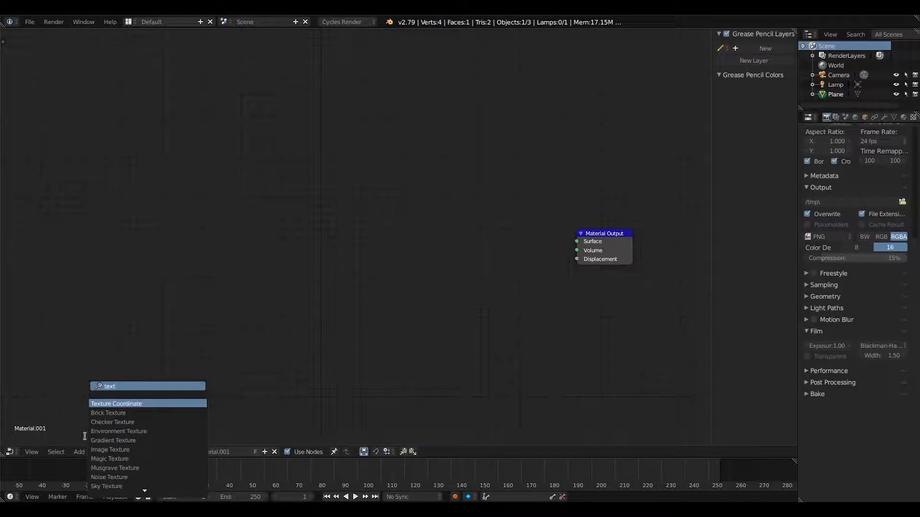
pyautogui.press('Return')
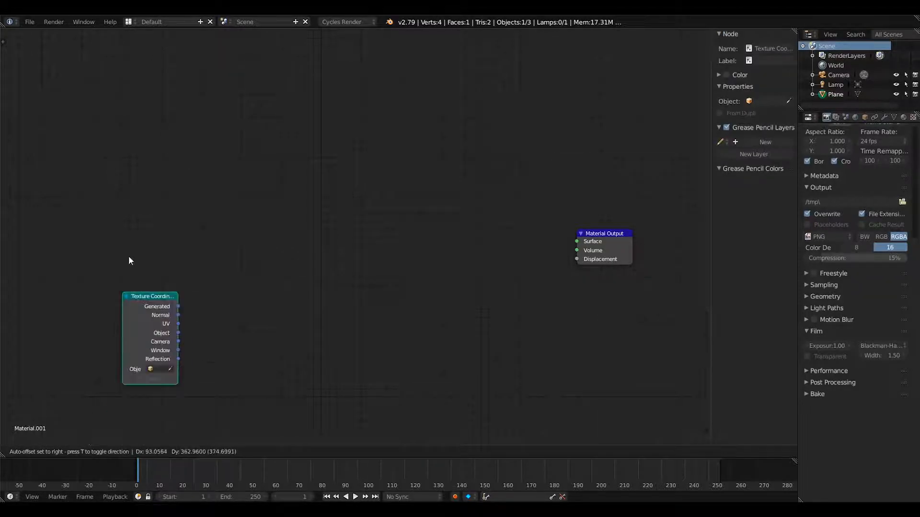
pyautogui.click(103, 183)
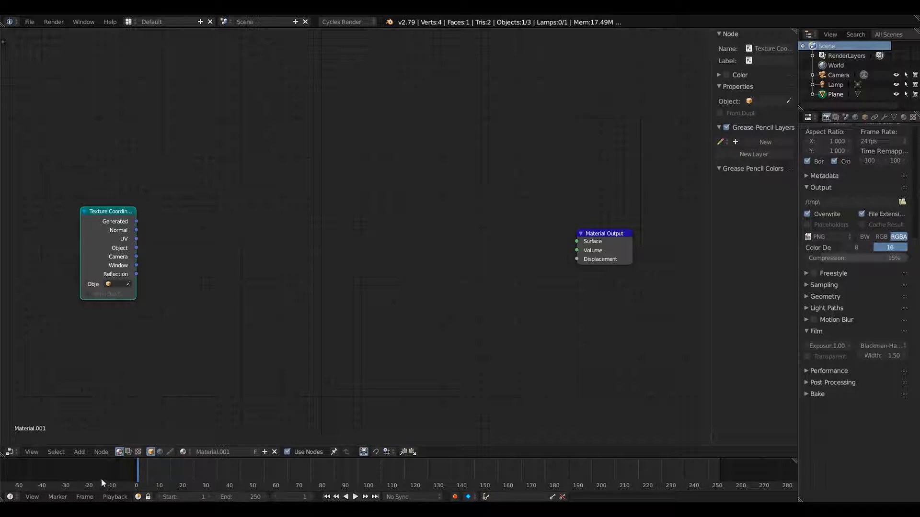
# - Add a Mapping node beside the Texture Coordinate node and connect the UV output to its Vector input
pyautogui.click(80, 452)
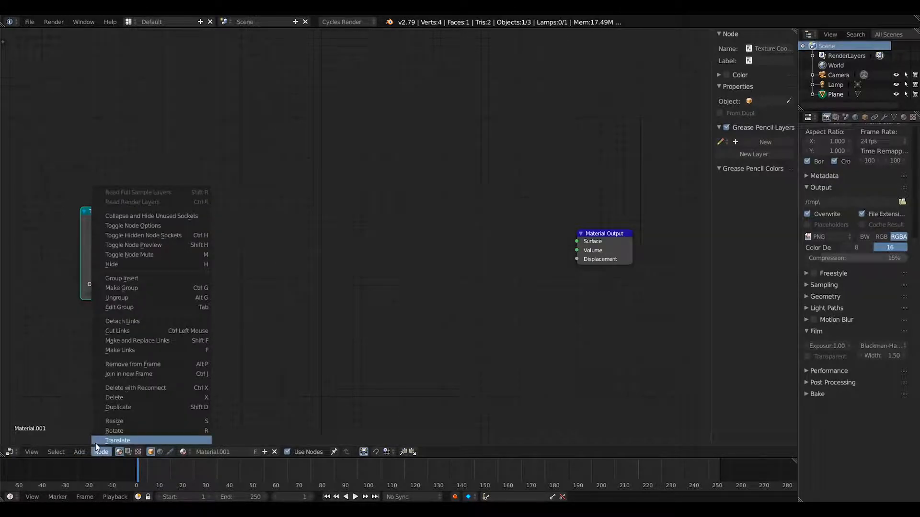
pyautogui.click(83, 441)
pyautogui.write('mapping')
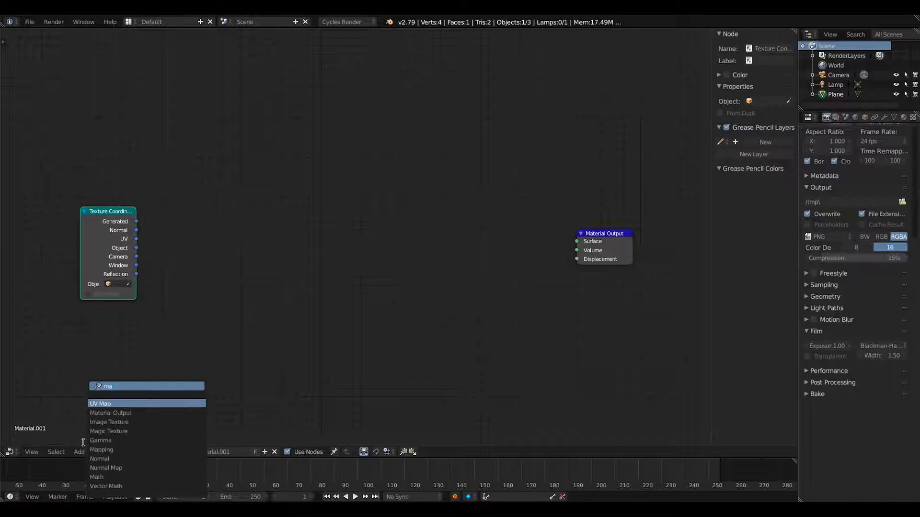
pyautogui.press('Return')
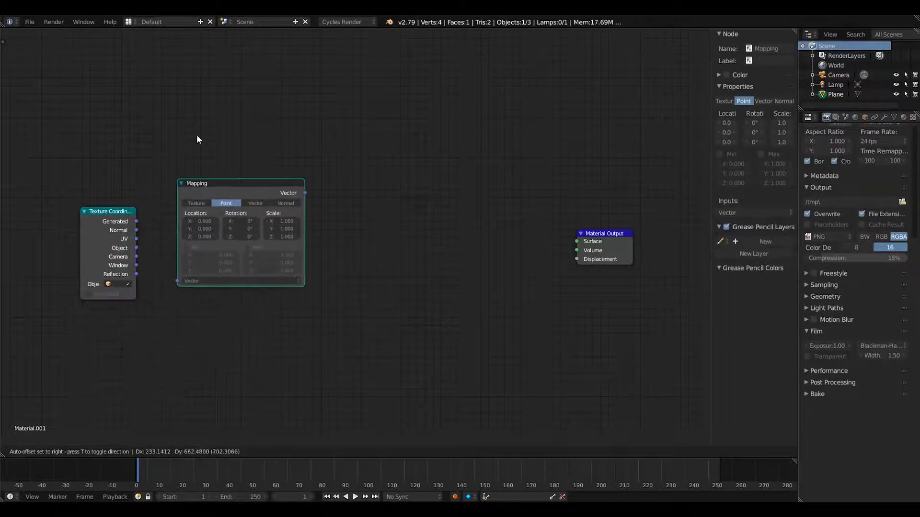
pyautogui.click(196, 160)
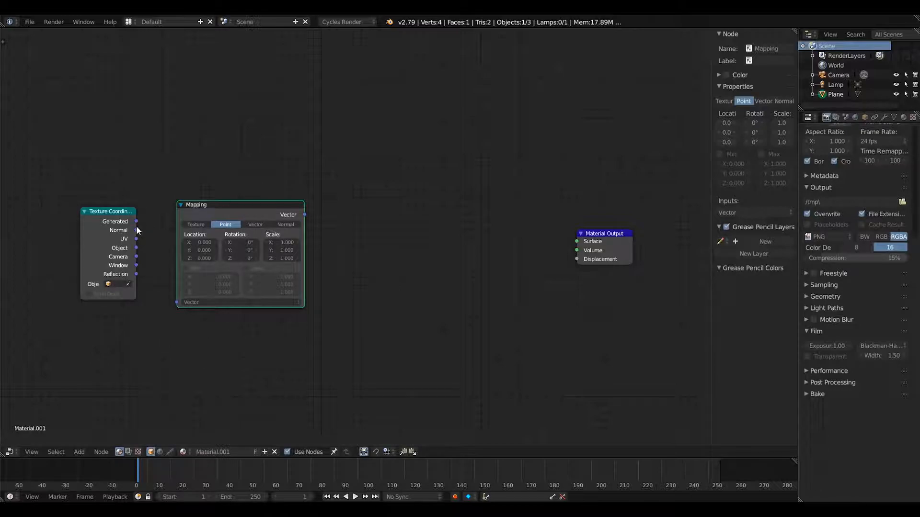
pyautogui.moveTo(136, 238); pyautogui.dragTo(147, 246)
pyautogui.moveTo(176, 300); pyautogui.dragTo(177, 304)
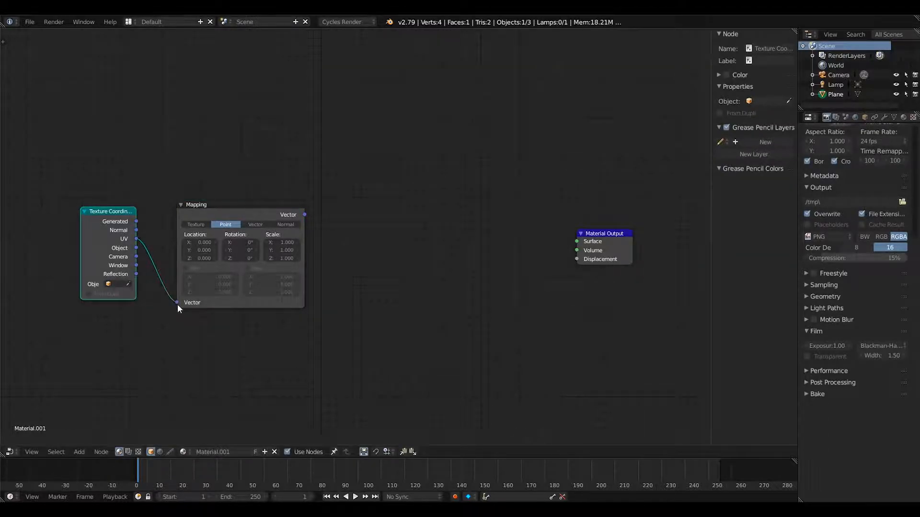
# - Set the Mapping node's scale to X 1280 and Y 720, and move the node slightly higher
pyautogui.click(278, 242)
pyautogui.write('10')
pyautogui.write('1')
pyautogui.write('1/')
pyautogui.write('0')
pyautogui.press('Tab')
pyautogui.write('7')
pyautogui.press('Return')
pyautogui.moveTo(274, 206); pyautogui.dragTo(274, 174)
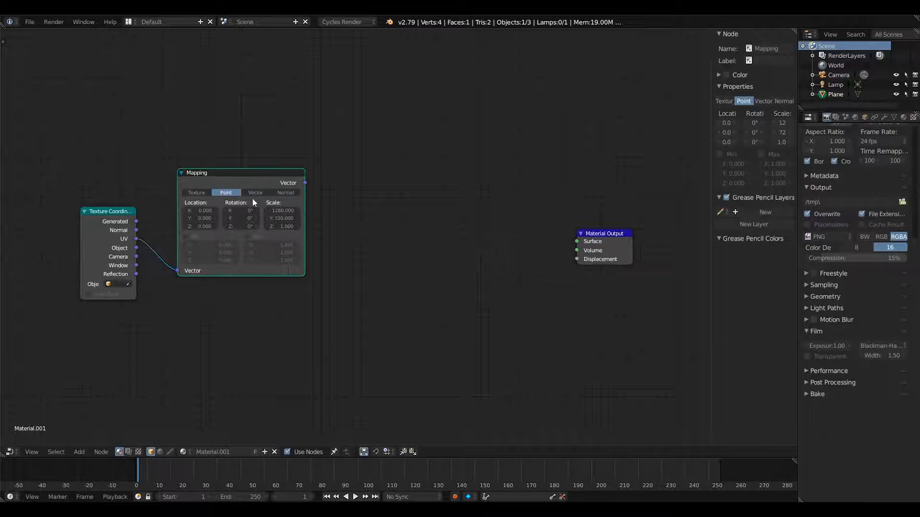
# - Move the Material Output node farther out, add an Image Texture node, and connect the Mapping node's Vector output to it
pyautogui.moveTo(592, 233); pyautogui.dragTo(632, 228)
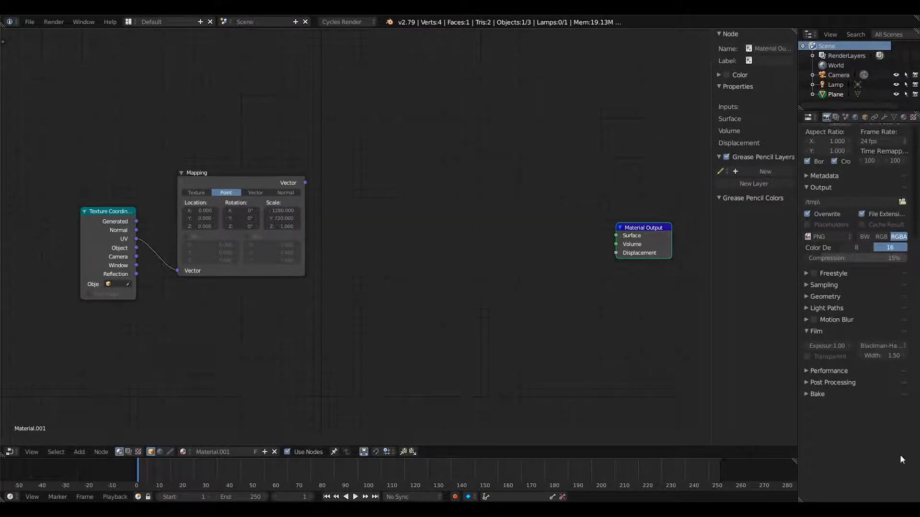
pyautogui.click(79, 452)
pyautogui.moveTo(88, 444)
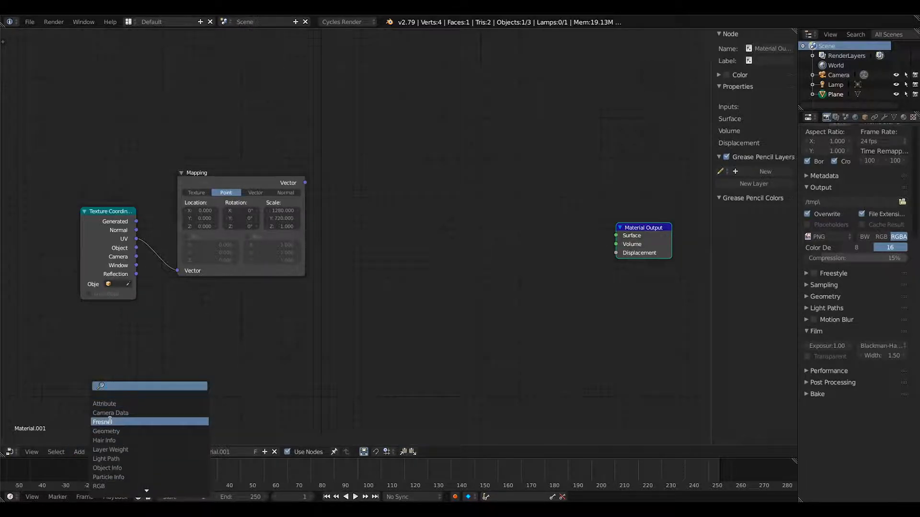
pyautogui.write('im')
pyautogui.press('Return')
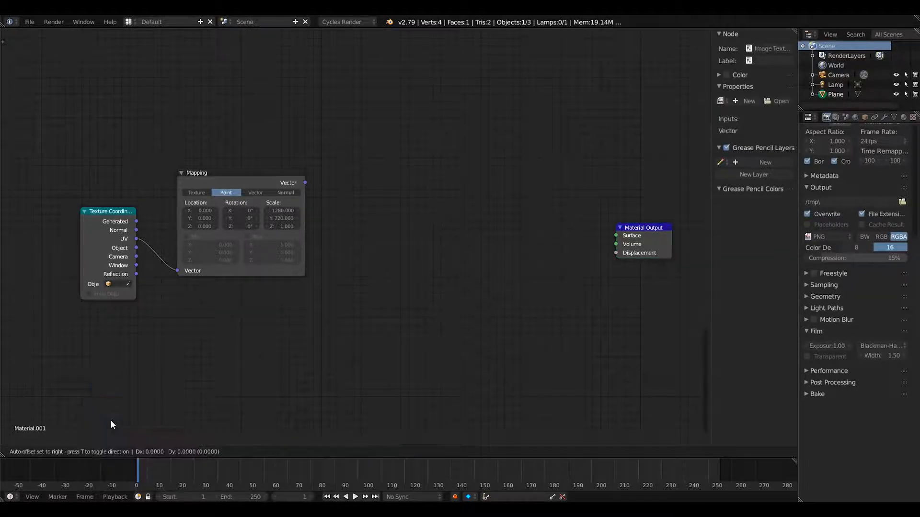
pyautogui.click(431, 39)
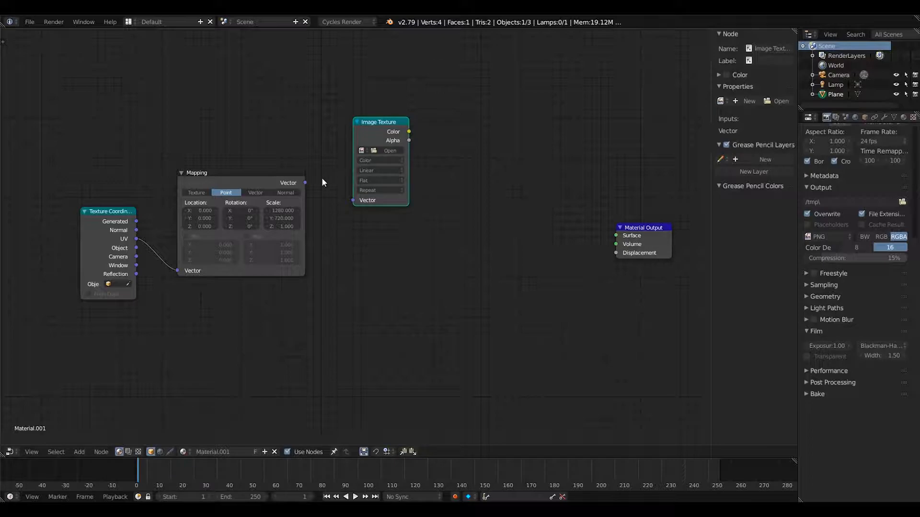
pyautogui.moveTo(305, 183); pyautogui.dragTo(350, 201)
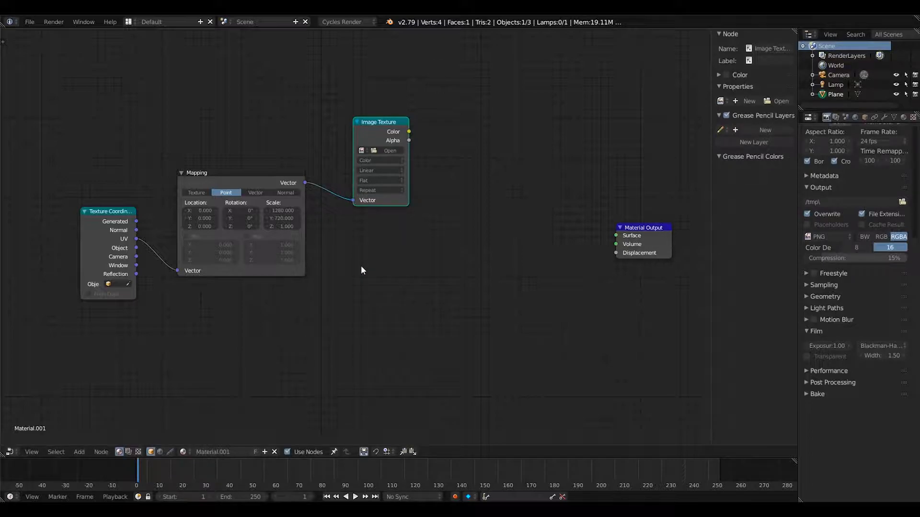
# - Add a second Image Texture node directly below the existing one
pyautogui.click(79, 452)
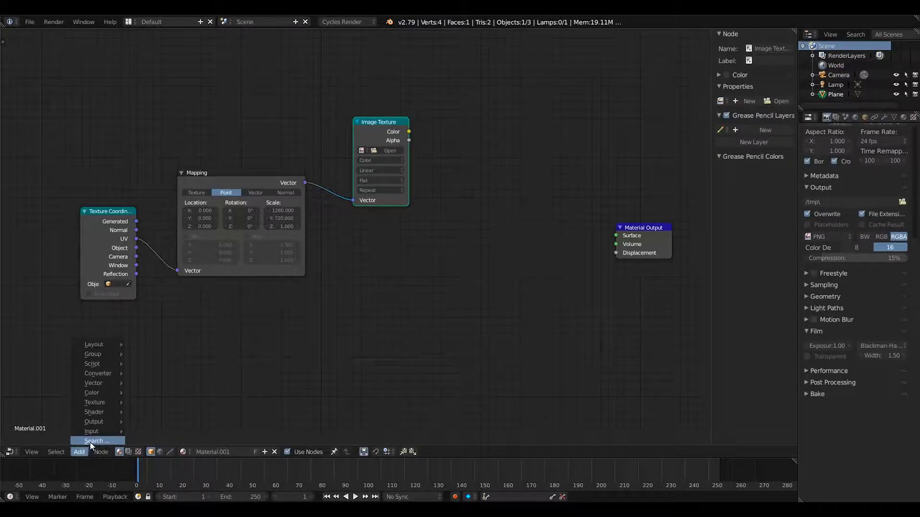
pyautogui.moveTo(96, 433)
pyautogui.write('imag')
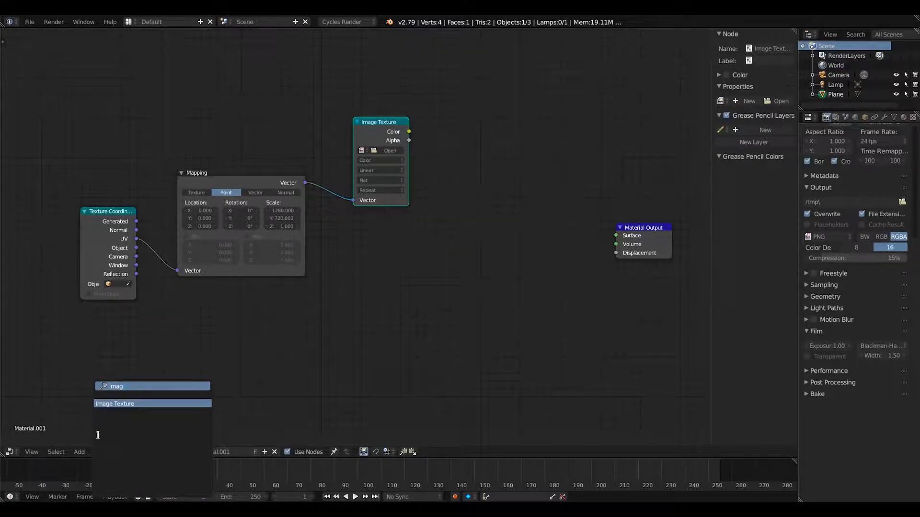
pyautogui.press('Return')
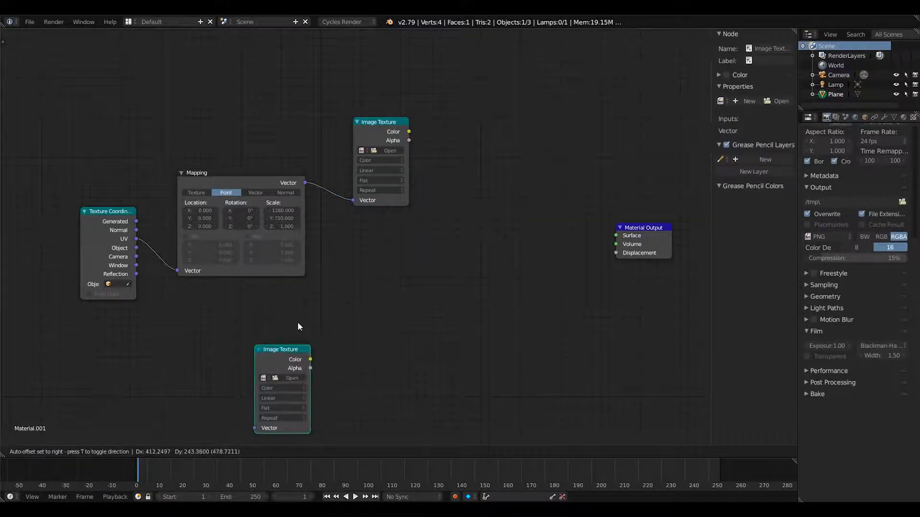
pyautogui.click(410, 209)
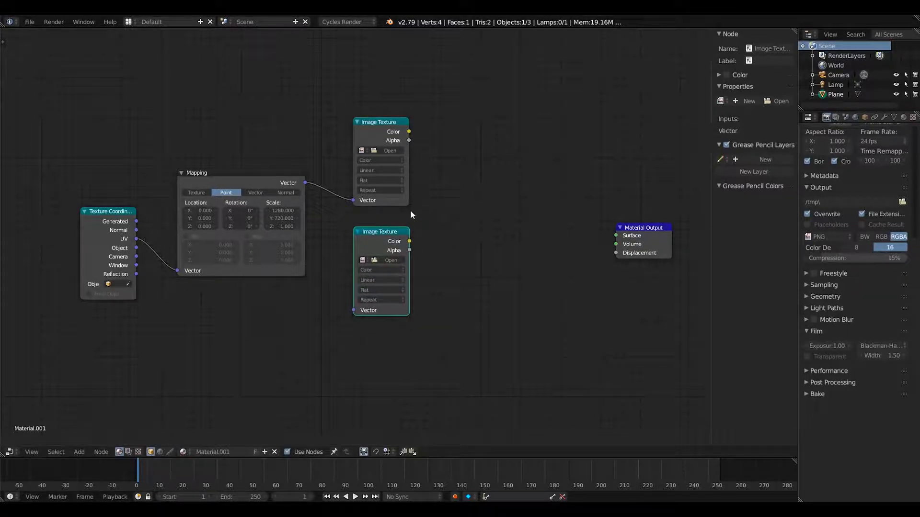
# - Load Screenshot_20171218-172229.png from the Desktop folder into the lower Image Texture node
pyautogui.click(389, 260)
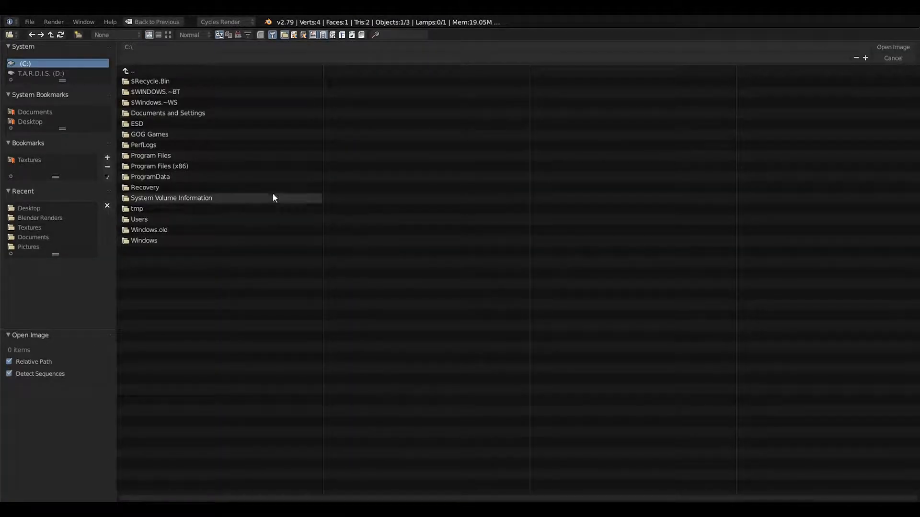
pyautogui.click(39, 121)
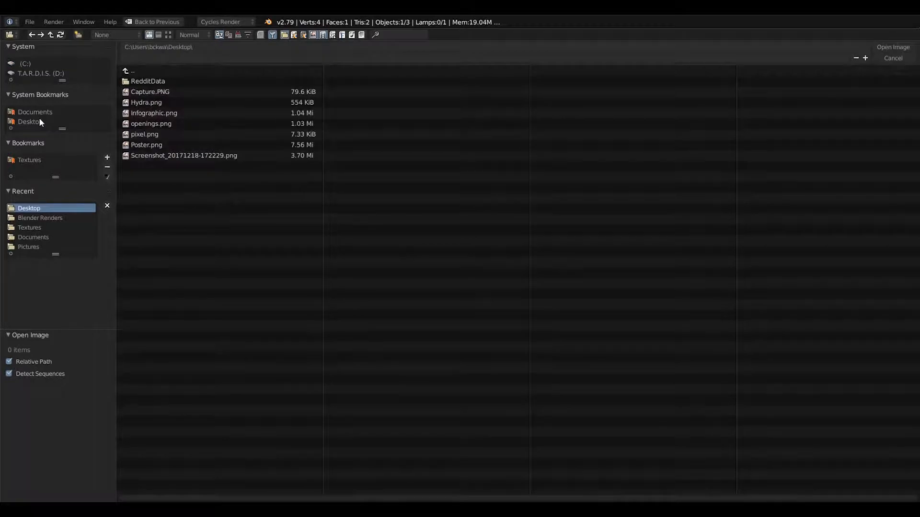
pyautogui.click(154, 155)
pyautogui.click(168, 34)
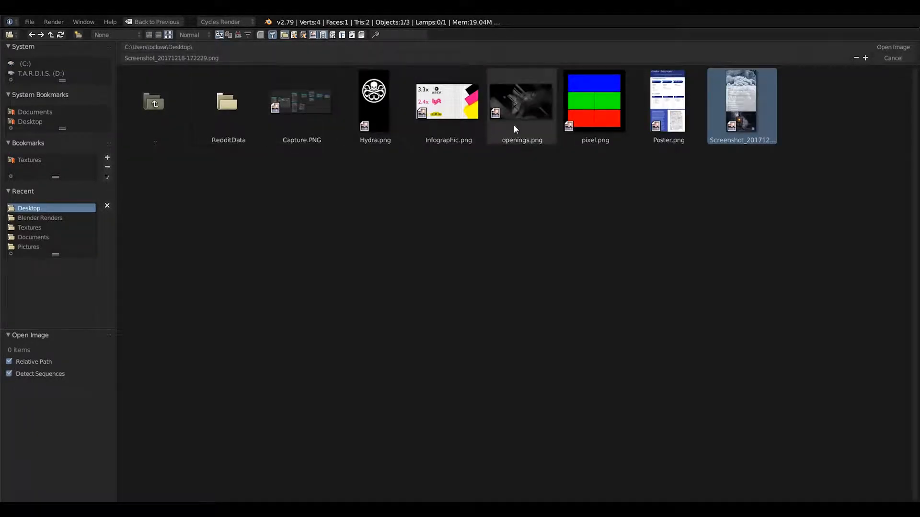
pyautogui.click(894, 46)
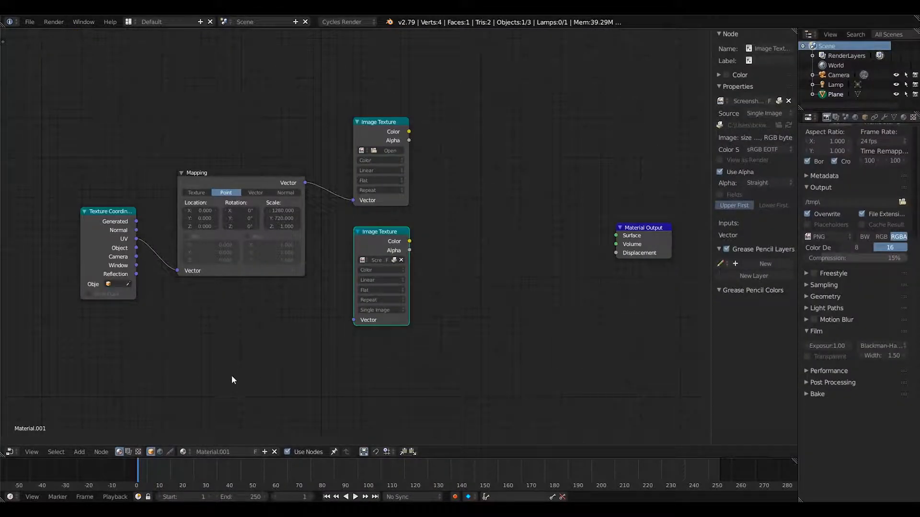
# - Add a MixRGB node between the Image Texture nodes and the Material Output
pyautogui.click(85, 451)
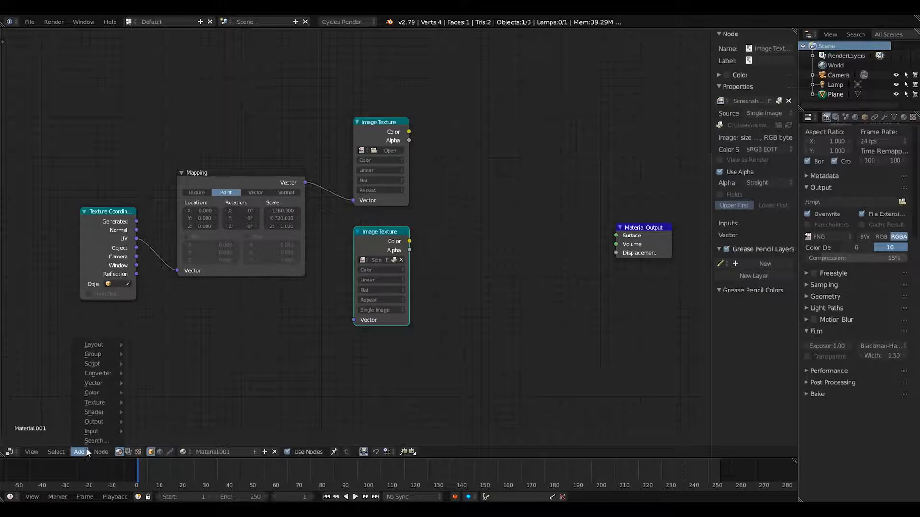
pyautogui.click(94, 441)
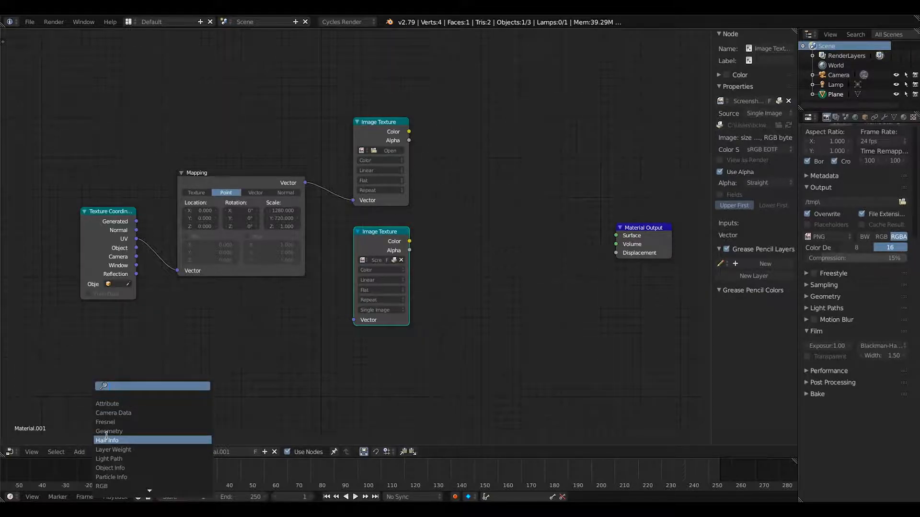
pyautogui.write('mix')
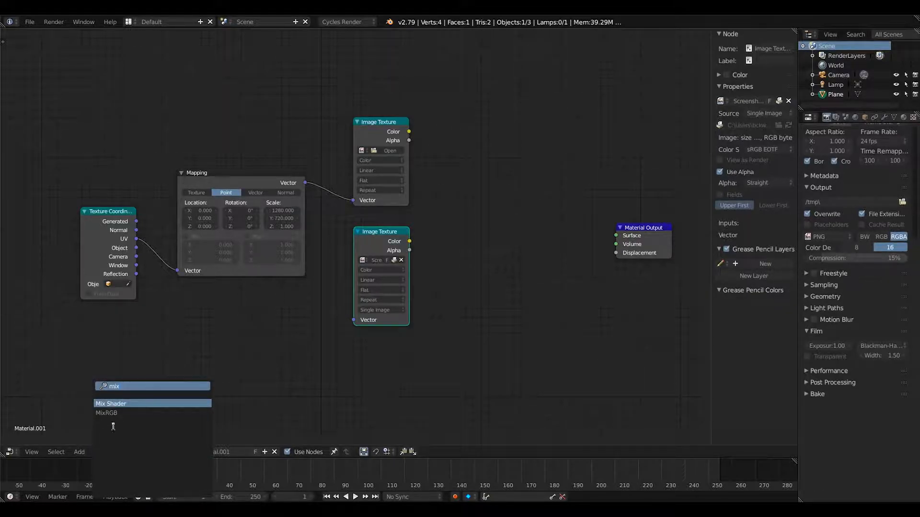
pyautogui.click(107, 413)
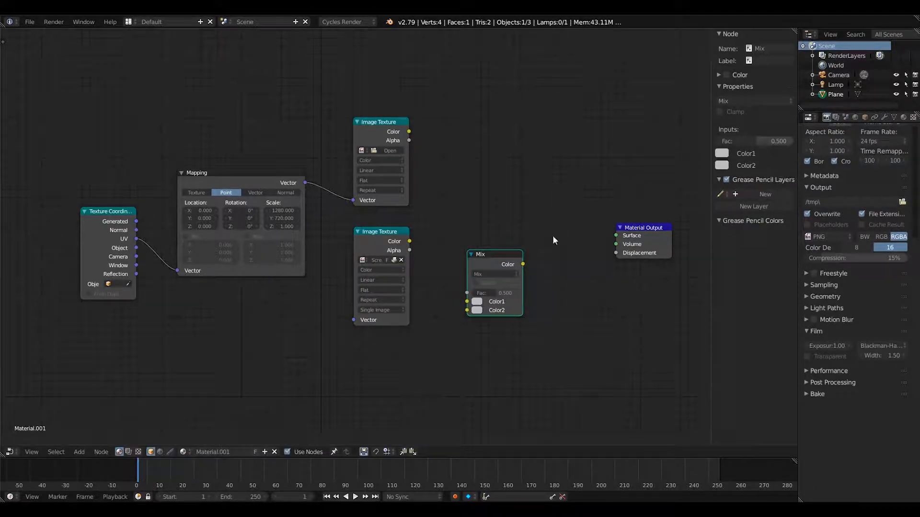
# - Set the MixRGB node's blend type to Darken and its Fac to 1.000, and move the node slightly lower
pyautogui.click(510, 278)
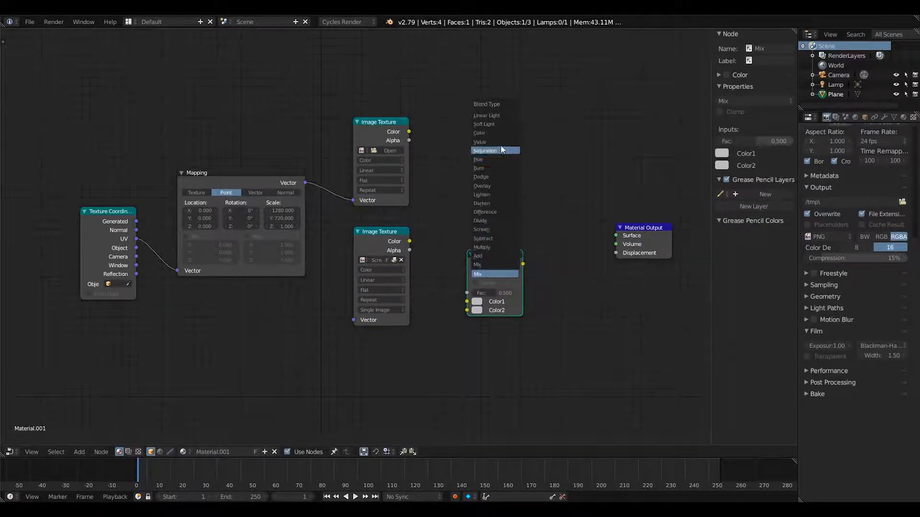
pyautogui.click(495, 203)
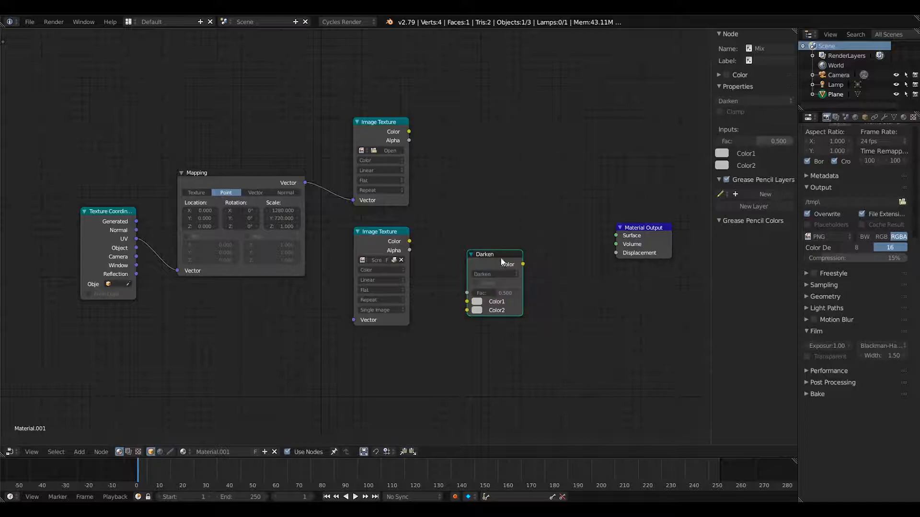
pyautogui.moveTo(501, 258); pyautogui.dragTo(499, 278)
pyautogui.moveTo(496, 312); pyautogui.dragTo(522, 312)
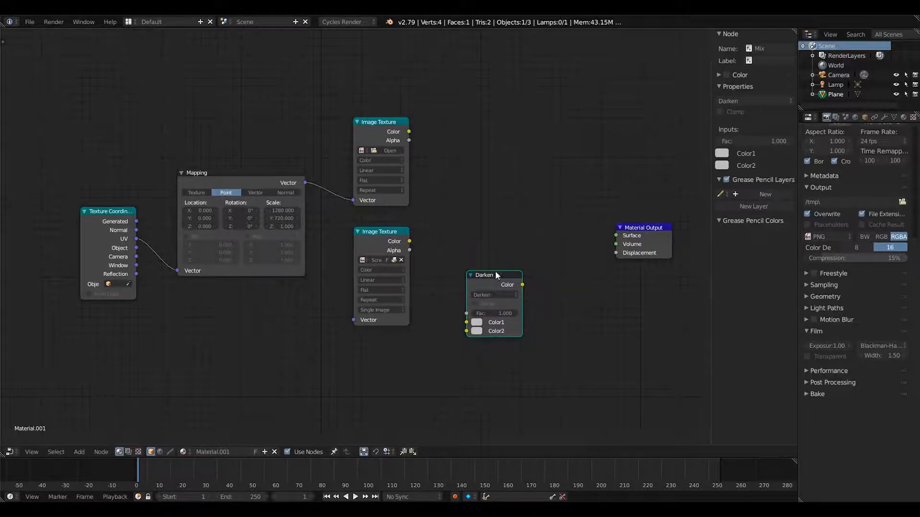
pyautogui.moveTo(495, 271)
pyautogui.mouseDown()
pyautogui.moveTo(503, 275)
pyautogui.moveTo(500, 266)
pyautogui.mouseUp()
# - Connect the lower Image Texture's Color to the Darken node's Color2 and the upper Image Texture's Color to Color1
pyautogui.moveTo(410, 242); pyautogui.dragTo(472, 325)
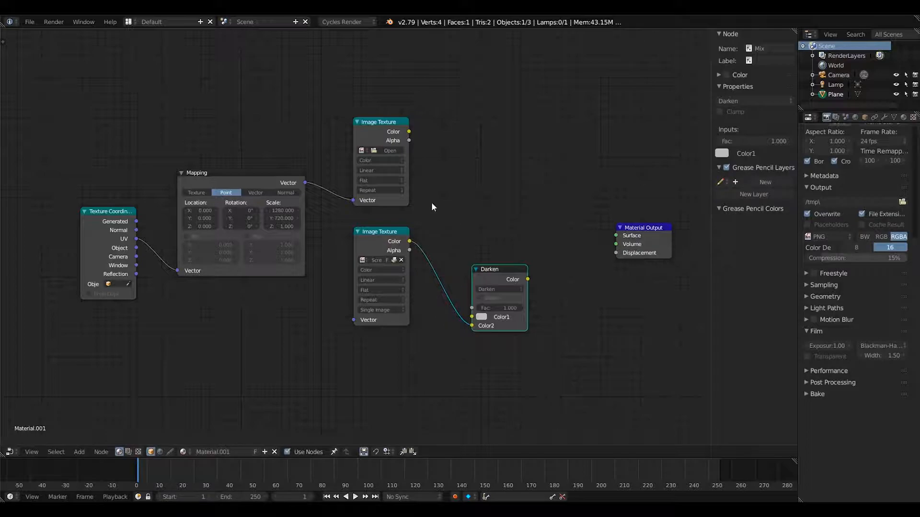
pyautogui.moveTo(408, 131); pyautogui.dragTo(473, 318)
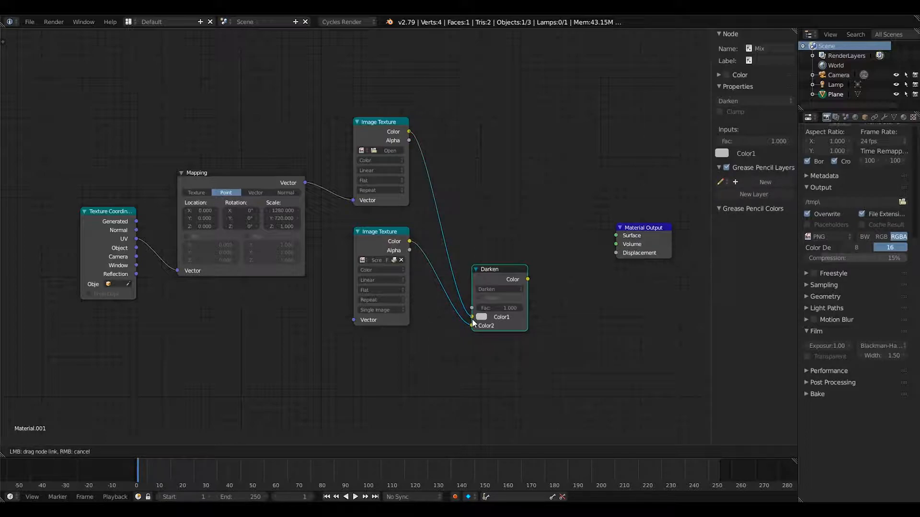
pyautogui.moveTo(472, 318); pyautogui.dragTo(472, 318)
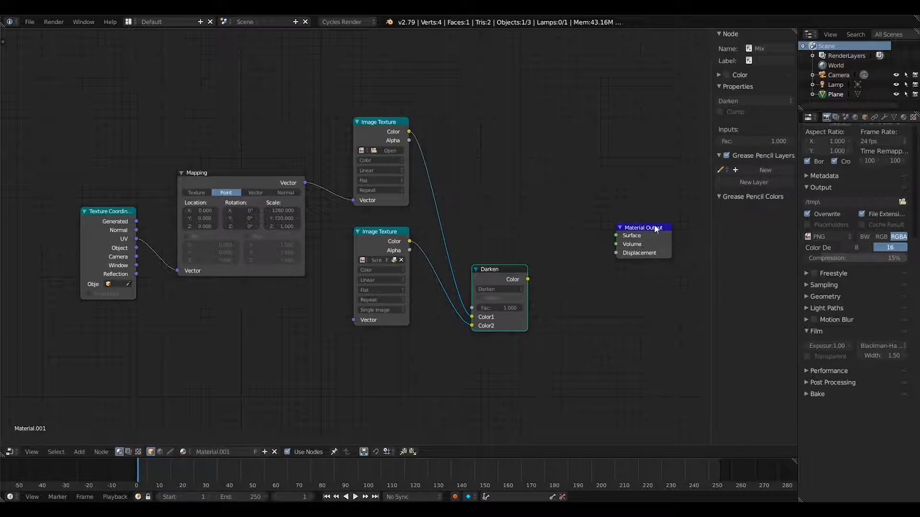
# - Move the Material Output node much farther away from the Darken node to make room for more nodes
pyautogui.moveTo(654, 230); pyautogui.dragTo(699, 201)
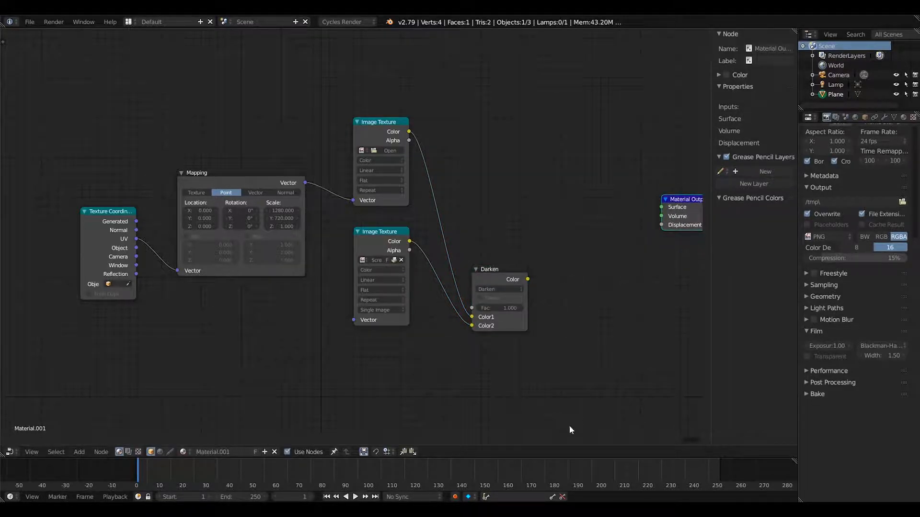
pyautogui.moveTo(572, 438); pyautogui.dragTo(641, 437)
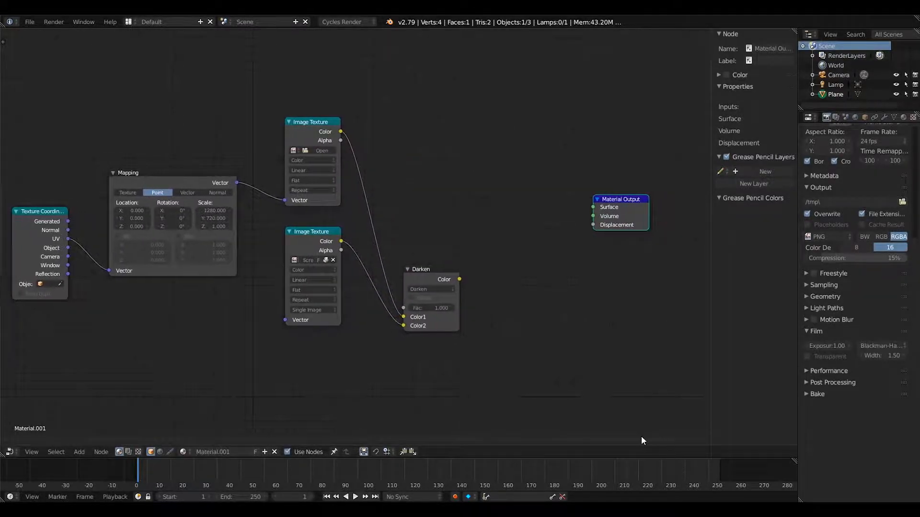
pyautogui.moveTo(633, 197); pyautogui.dragTo(681, 196)
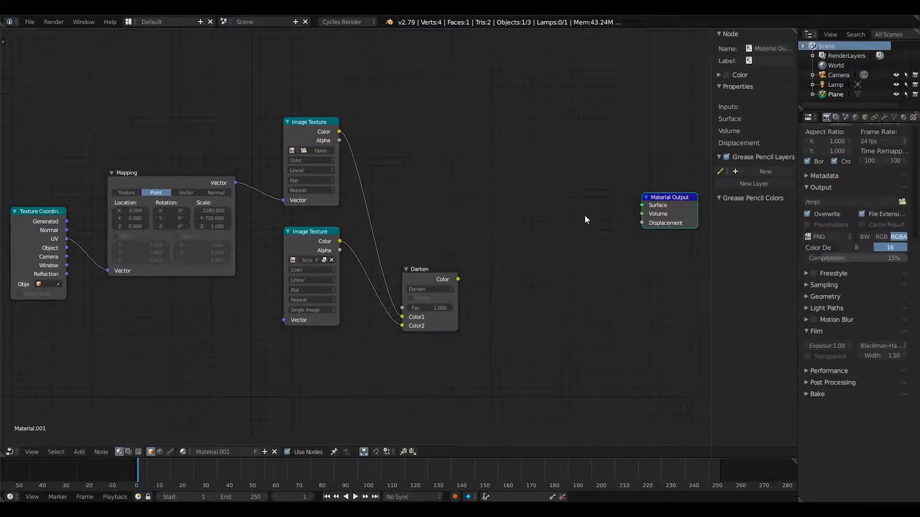
pyautogui.scroll(-2, 585, 214)
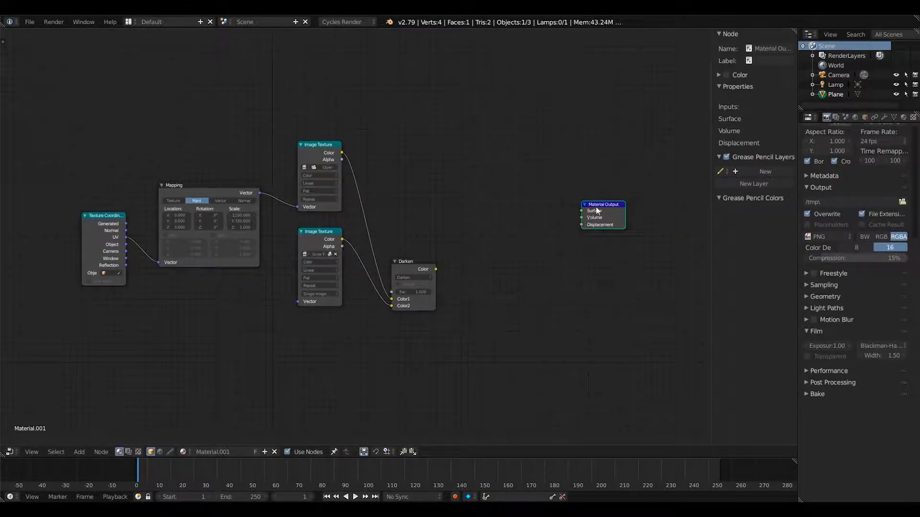
pyautogui.moveTo(612, 204); pyautogui.dragTo(685, 205)
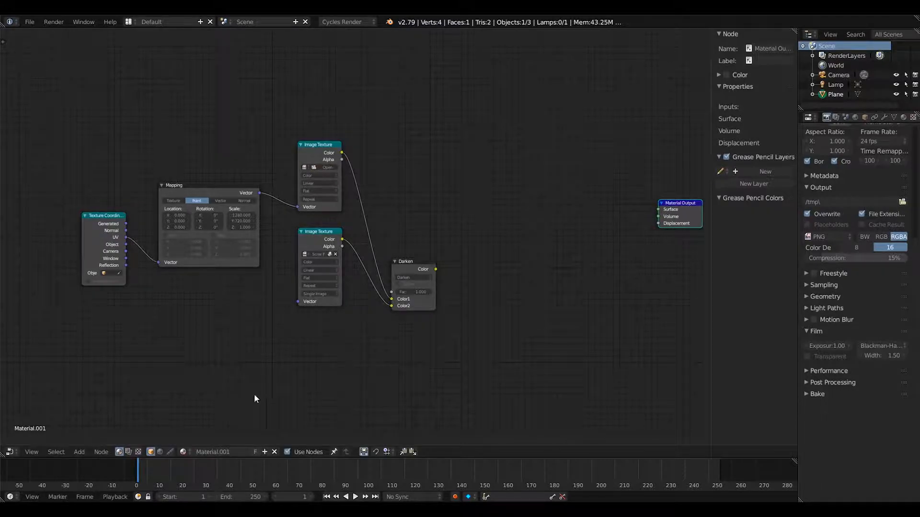
# - Add an Emission shader node between the Darken node and the Material Output
pyautogui.click(85, 450)
pyautogui.click(93, 434)
pyautogui.write('em')
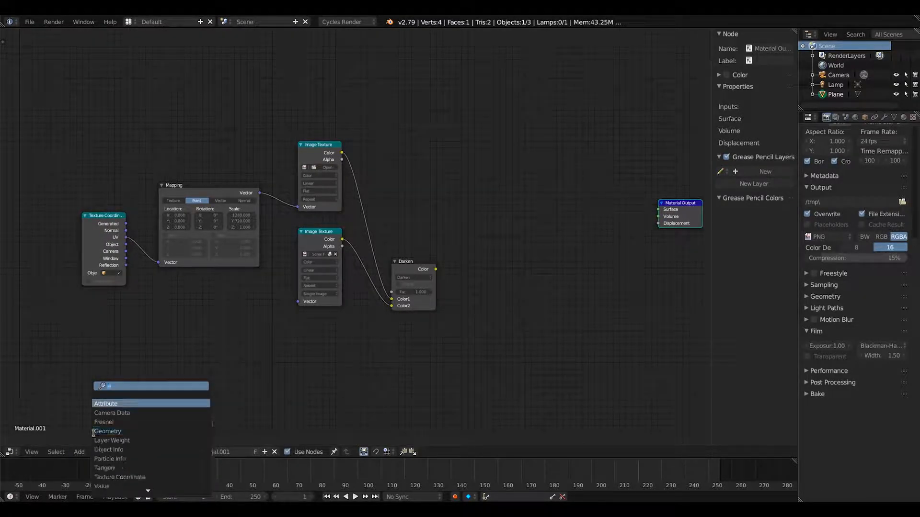
pyautogui.write('is')
pyautogui.press('Return')
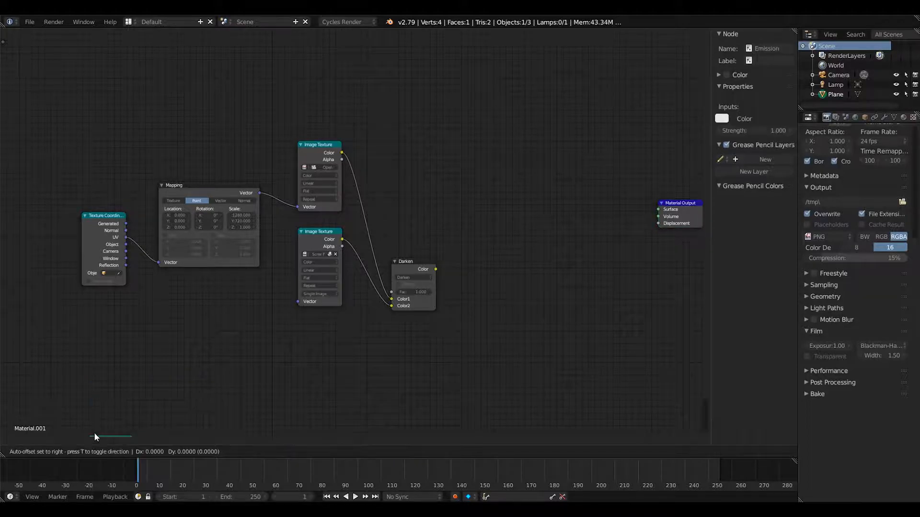
pyautogui.click(682, 125)
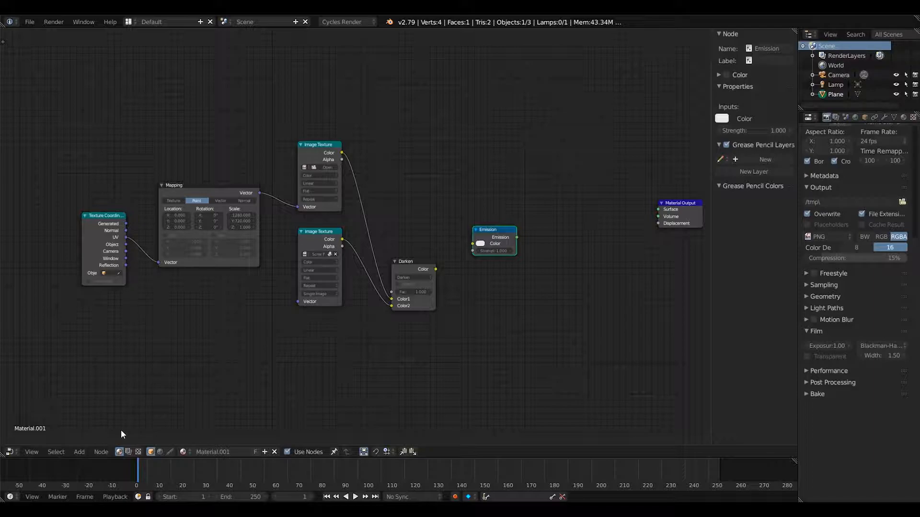
# - Load pixel.png from the Desktop folder into the upper Image Texture node, which is fed by the Mapping node
pyautogui.click(205, 186)
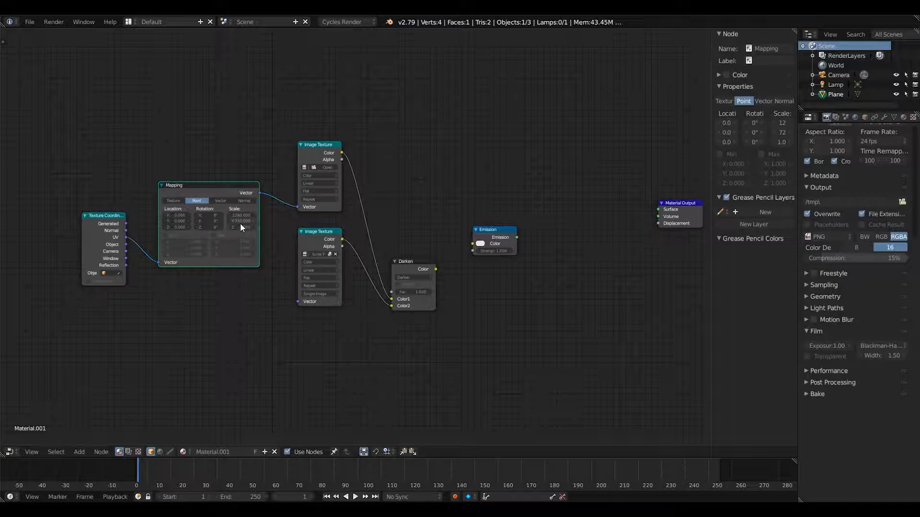
pyautogui.click(332, 144)
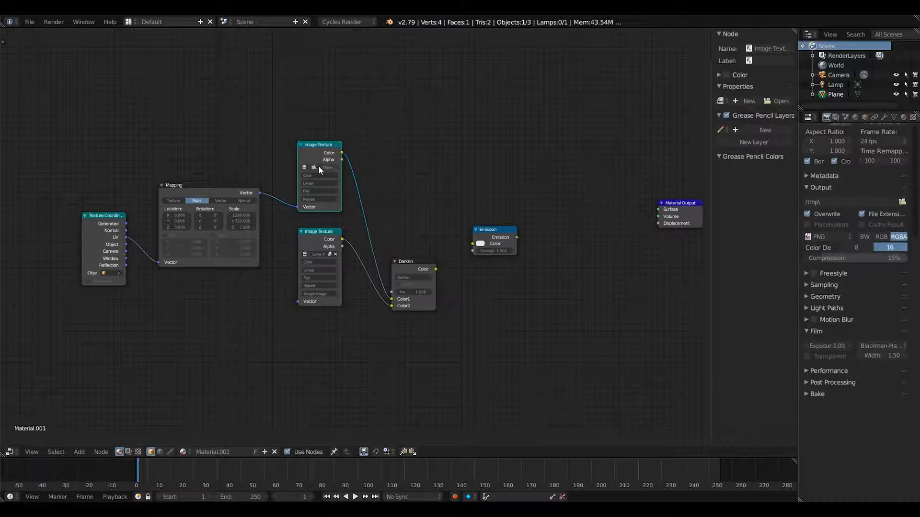
pyautogui.click(319, 167)
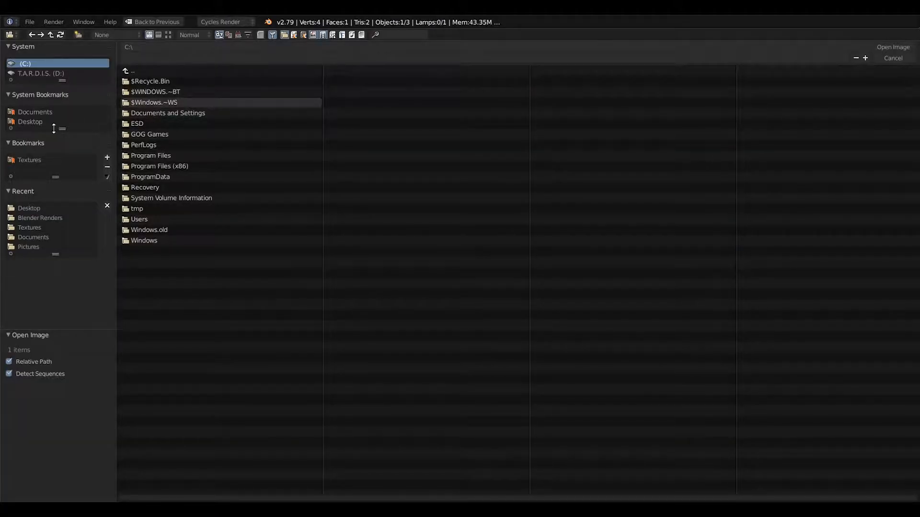
pyautogui.click(34, 121)
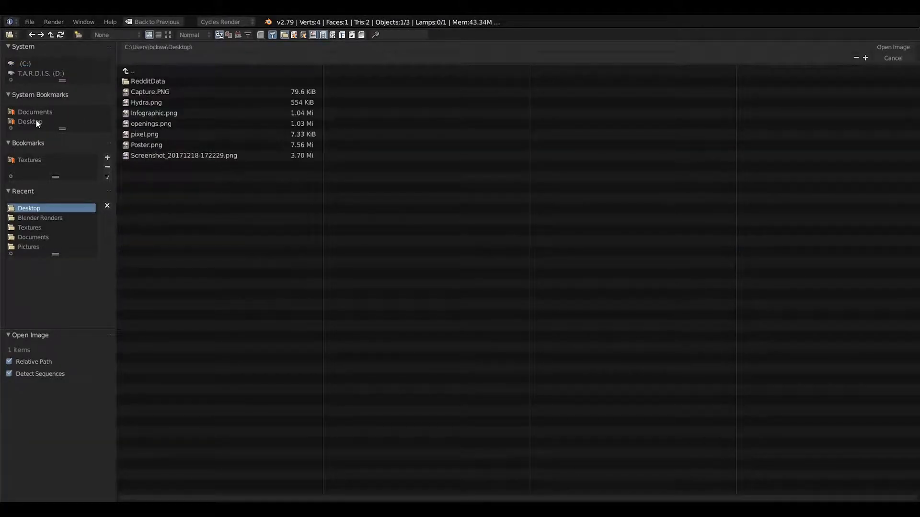
pyautogui.click(169, 35)
pyautogui.click(574, 118)
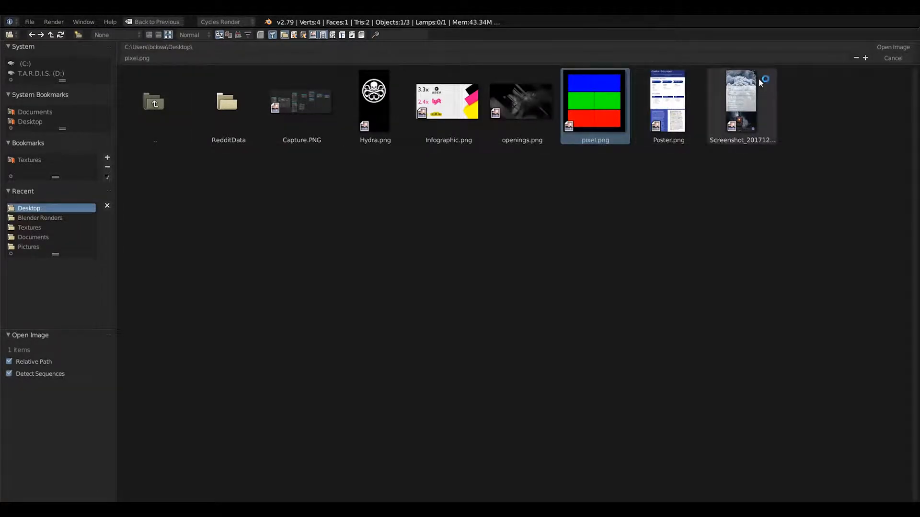
pyautogui.click(892, 47)
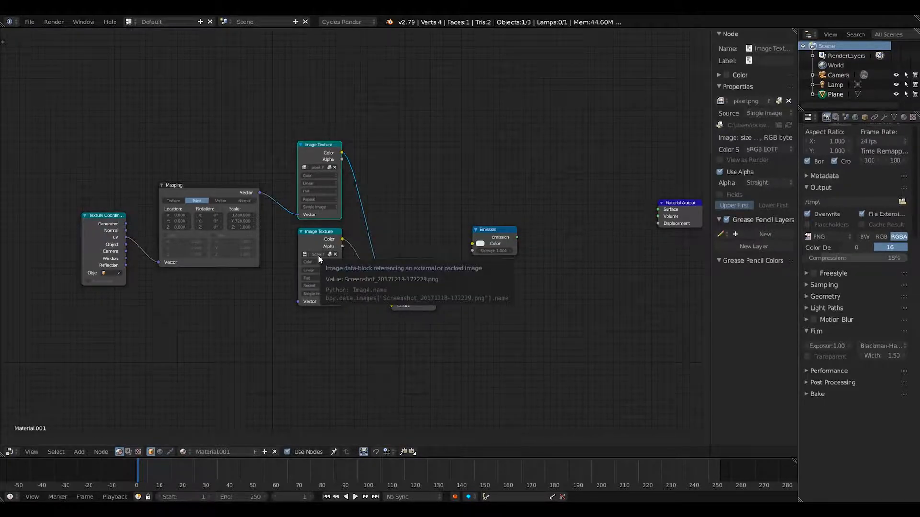
# - Move the Emission node slightly away, connect the Darken node's Color output to its Color input, and set its strength to 2
pyautogui.moveTo(486, 229); pyautogui.dragTo(513, 215)
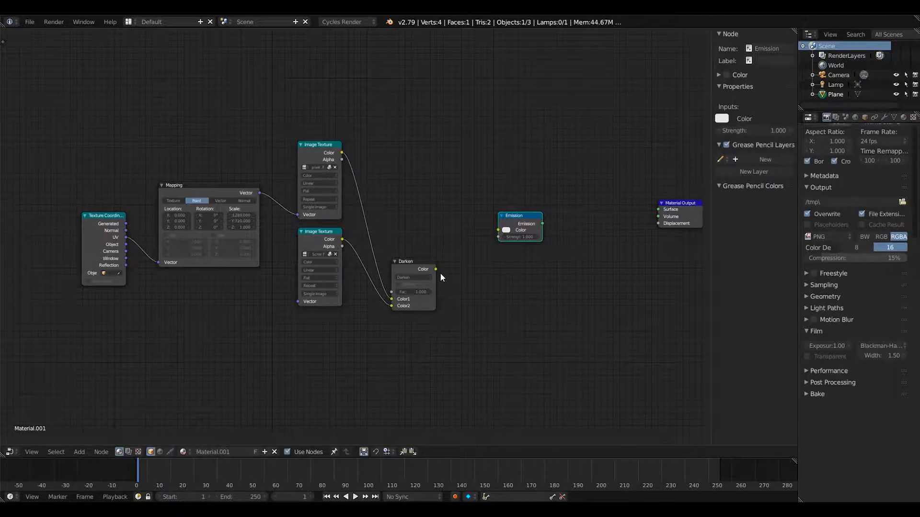
pyautogui.moveTo(436, 269); pyautogui.dragTo(497, 230)
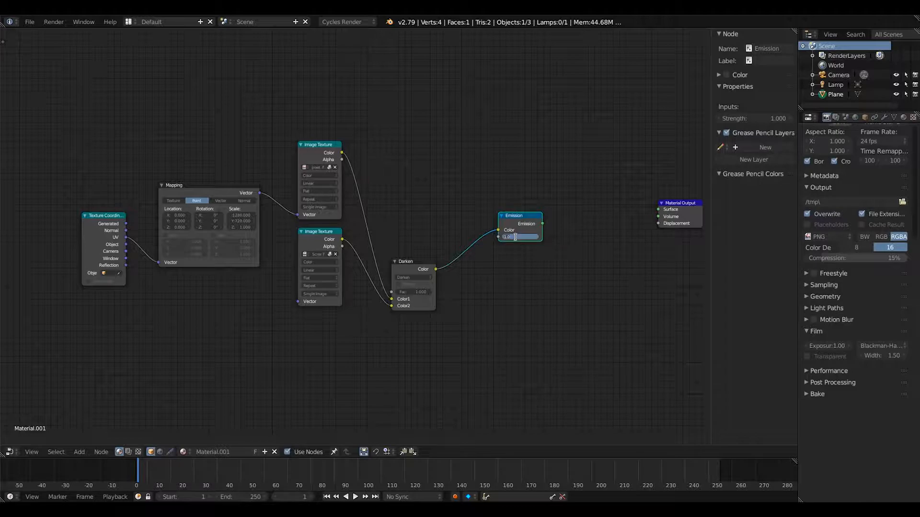
pyautogui.write('2')
pyautogui.press('Return')
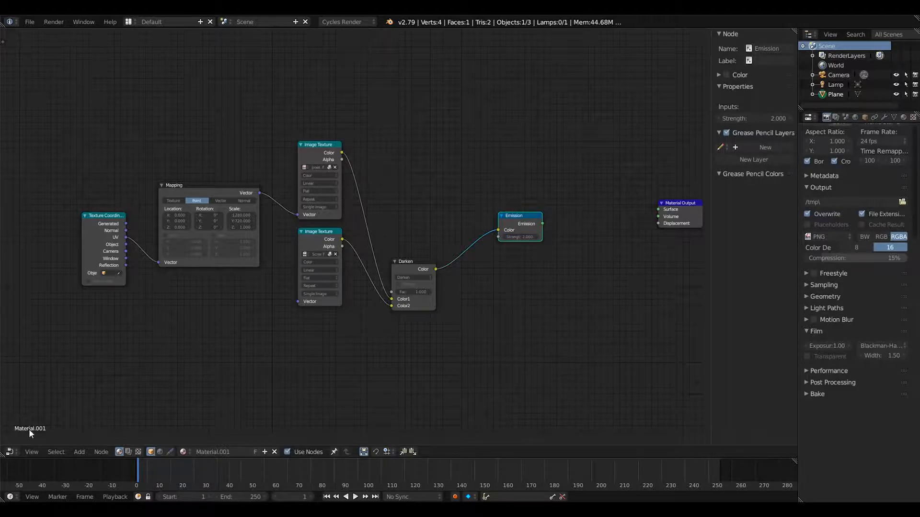
# - Add a Fresnel node above the Darken node and shift the Emission node slightly farther away from it
pyautogui.click(79, 451)
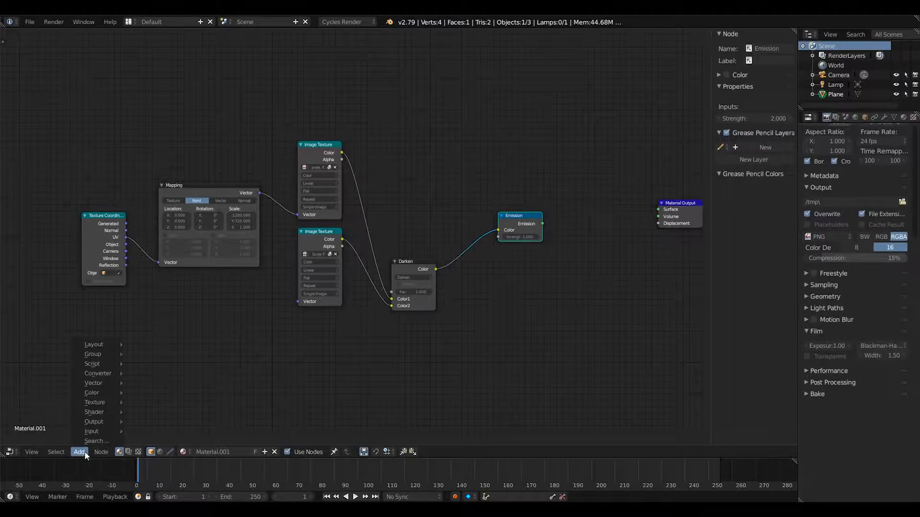
pyautogui.moveTo(91, 437)
pyautogui.write('fres')
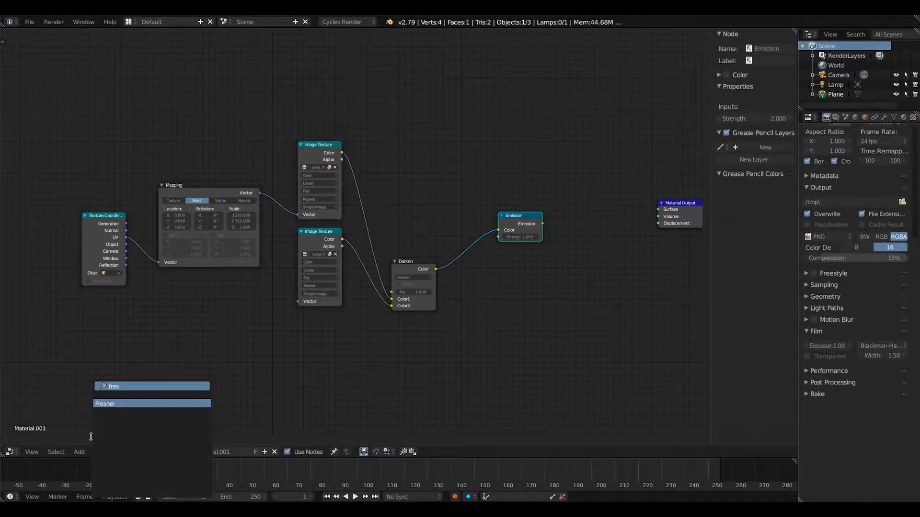
pyautogui.press('Return')
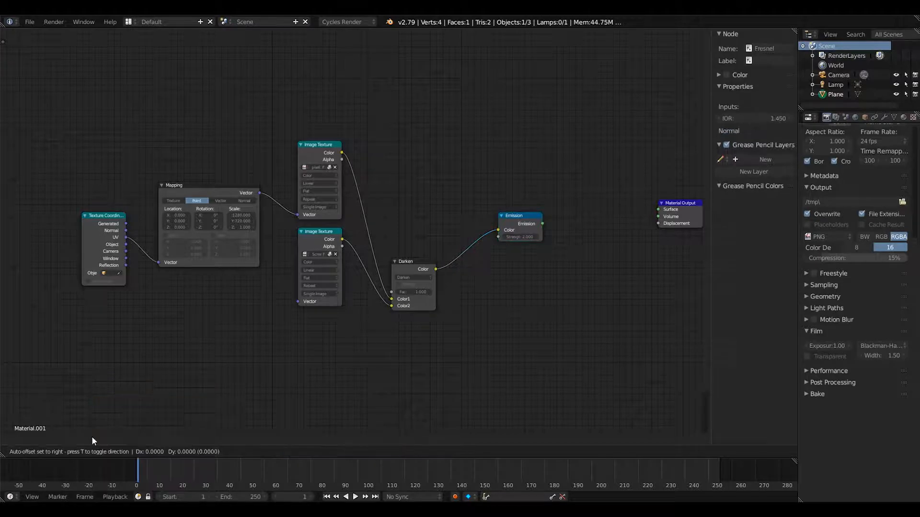
pyautogui.click(581, 37)
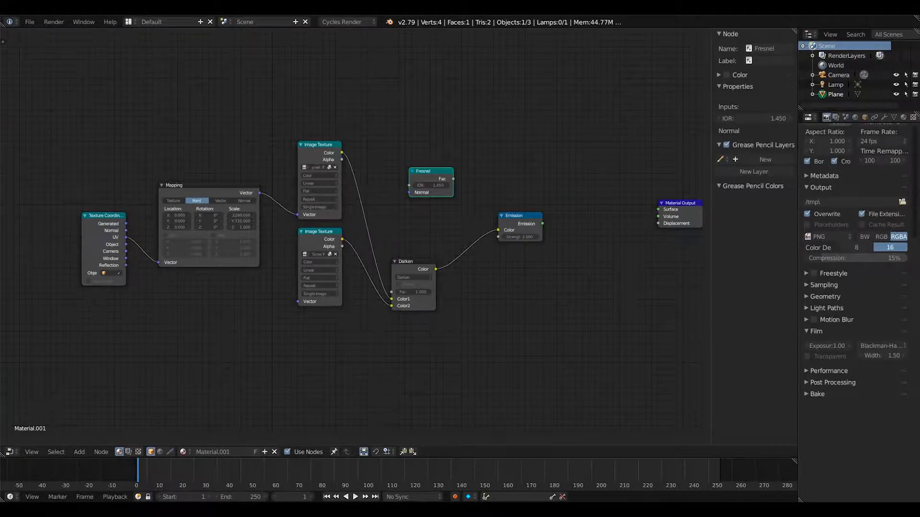
pyautogui.moveTo(517, 216); pyautogui.dragTo(524, 212)
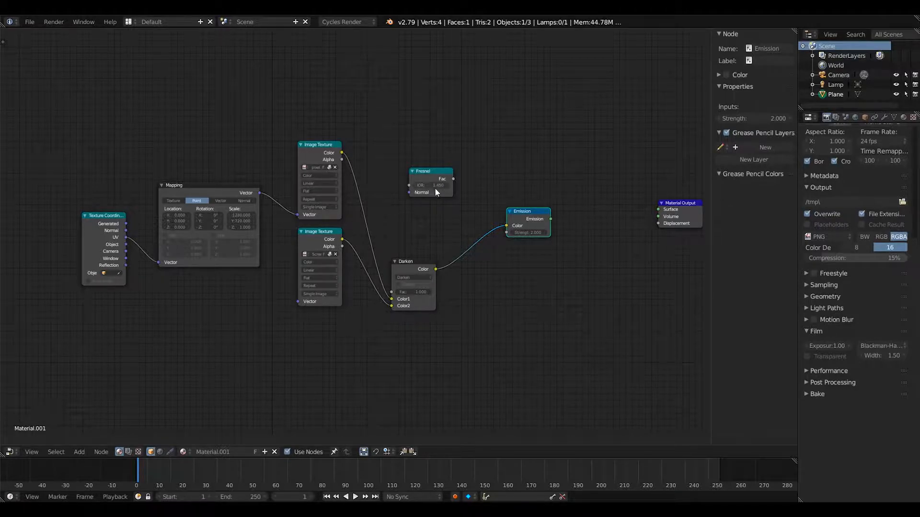
pyautogui.moveTo(432, 170); pyautogui.dragTo(418, 166)
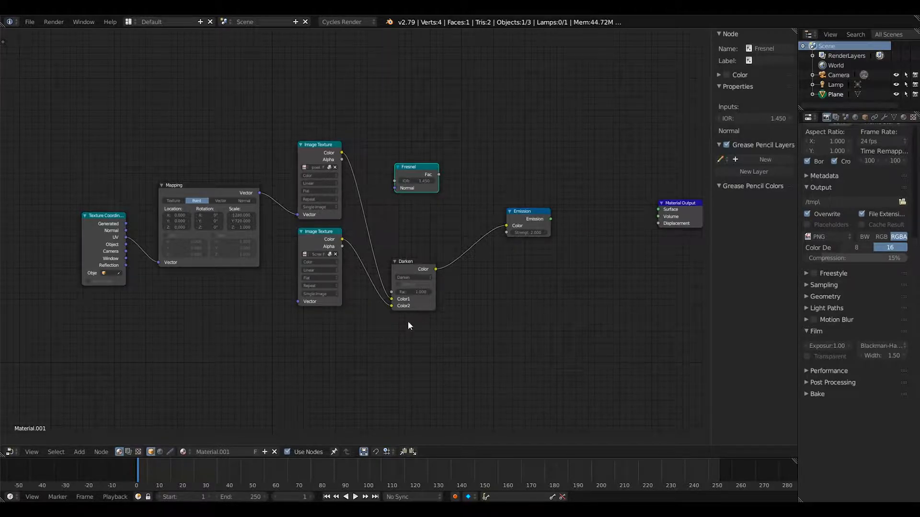
pyautogui.click(85, 452)
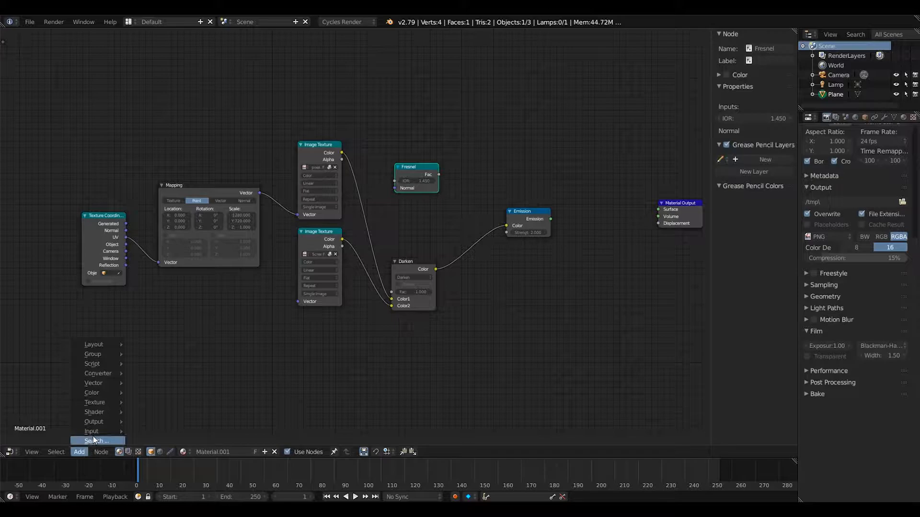
pyautogui.click(93, 436)
pyautogui.write('glas')
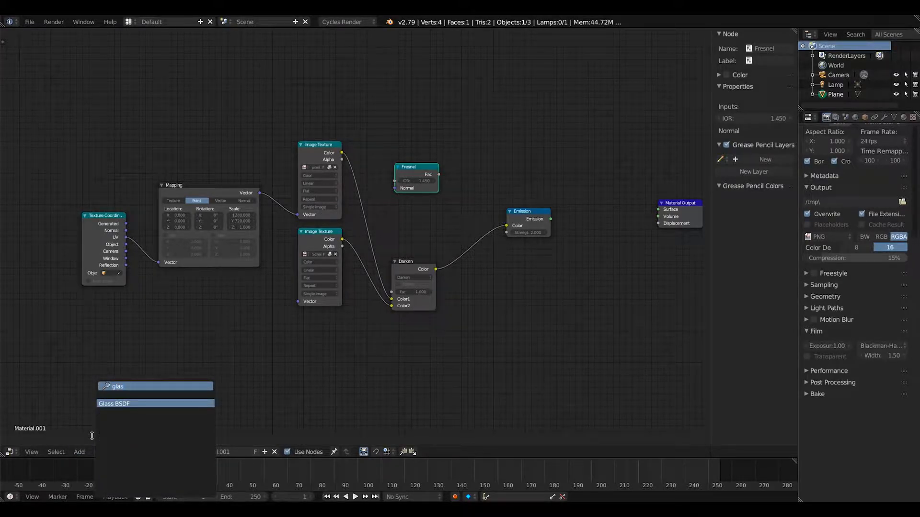
pyautogui.press('Return')
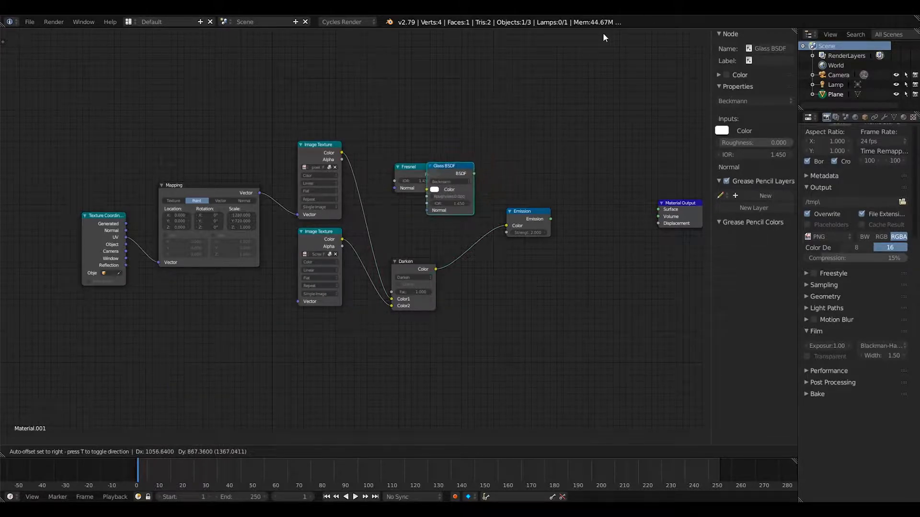
pyautogui.click(489, 160)
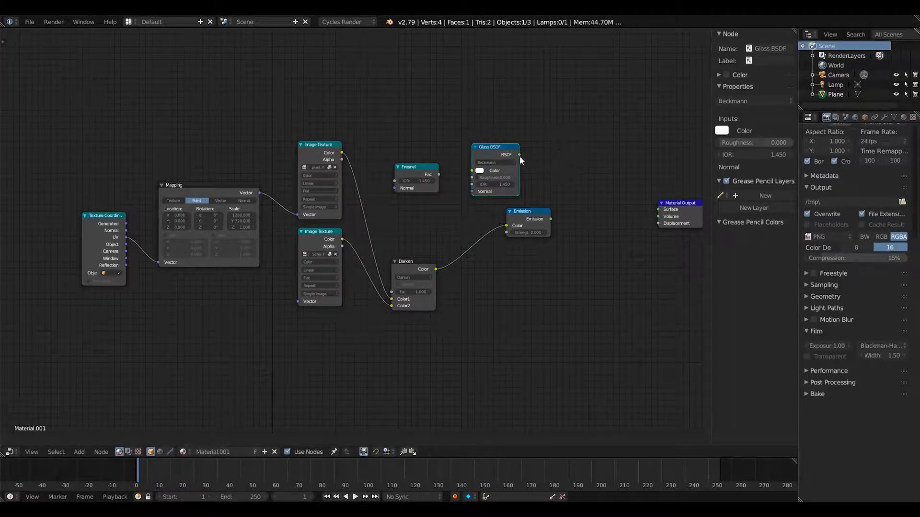
pyautogui.moveTo(507, 148); pyautogui.dragTo(509, 126)
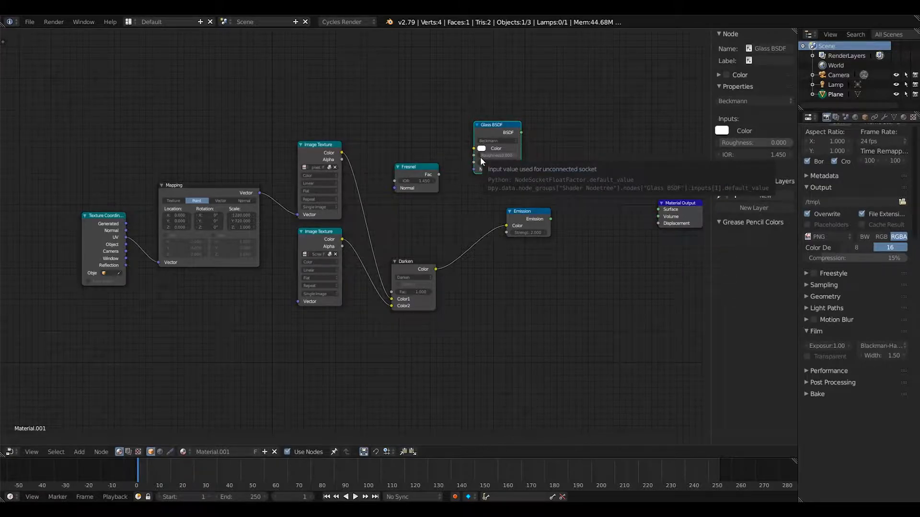
pyautogui.press('x')
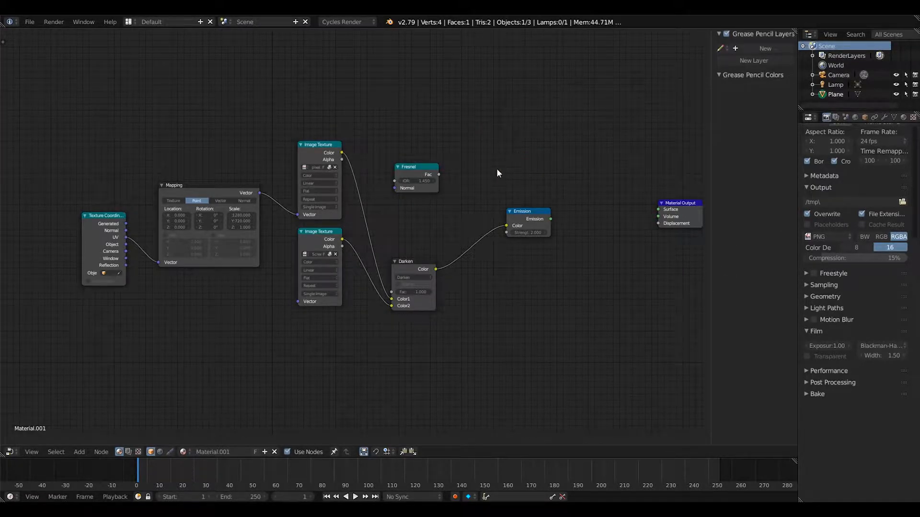
# - Add a Glossy BSDF node above the Emission node, with space between it and the Fresnel node
pyautogui.click(80, 450)
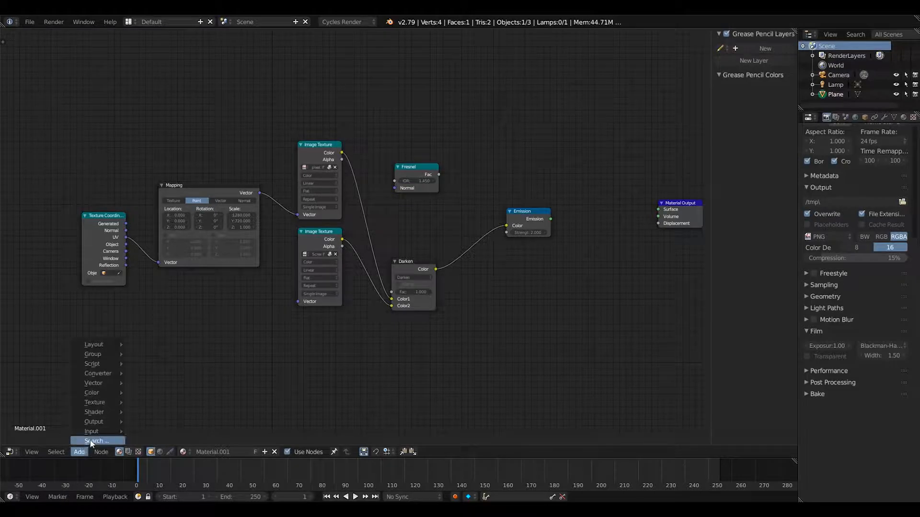
pyautogui.write('gl')
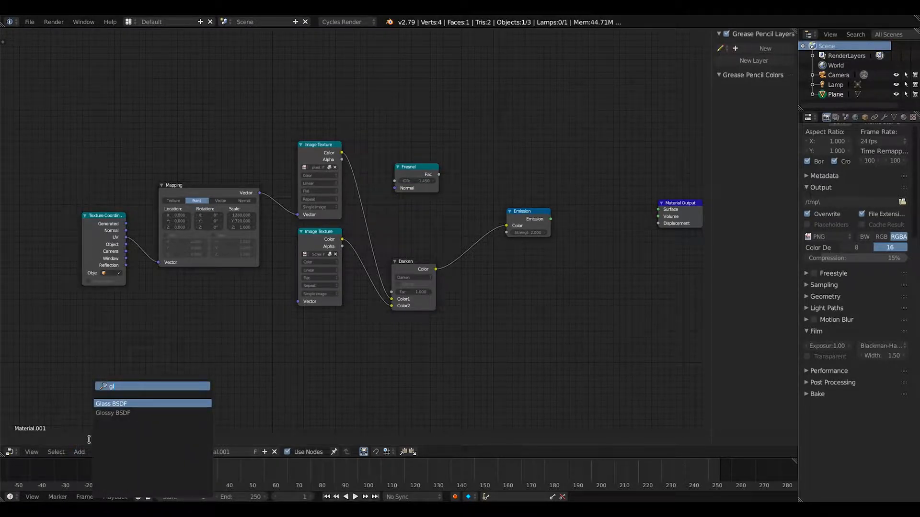
pyautogui.press('Down')
pyautogui.press('Return')
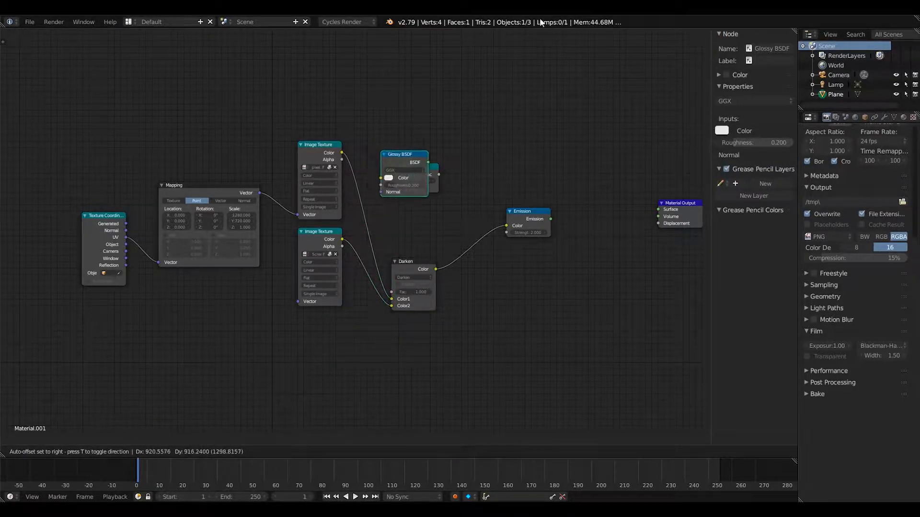
pyautogui.click(575, 91)
pyautogui.moveTo(489, 145); pyautogui.dragTo(502, 118)
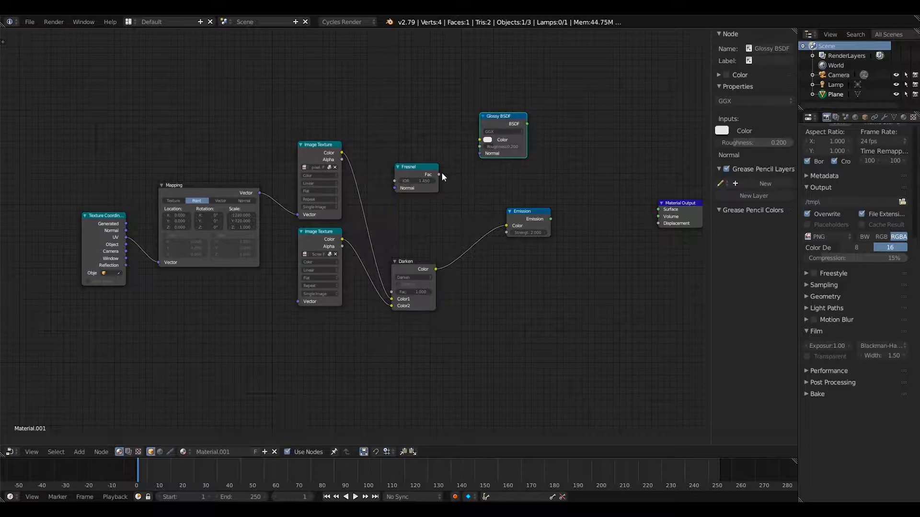
# - Connect the Fresnel node's Fac output to the Glossy BSDF's Color input and set its roughness to 0.004
pyautogui.moveTo(439, 175); pyautogui.dragTo(498, 130)
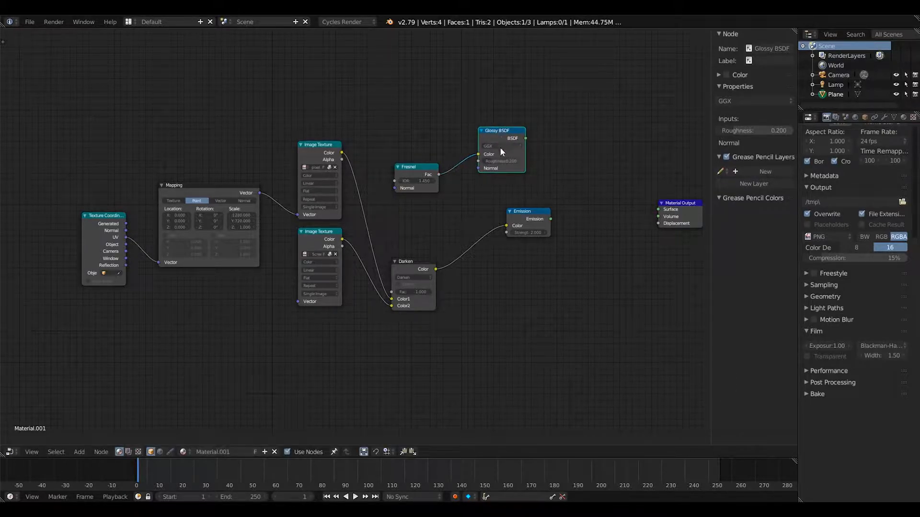
pyautogui.click(508, 161)
pyautogui.write('0.004')
pyautogui.press('Return')
# - Add an Add Shader node before the Material Output and move the Emission node back to make room for it
pyautogui.click(78, 452)
pyautogui.click(92, 442)
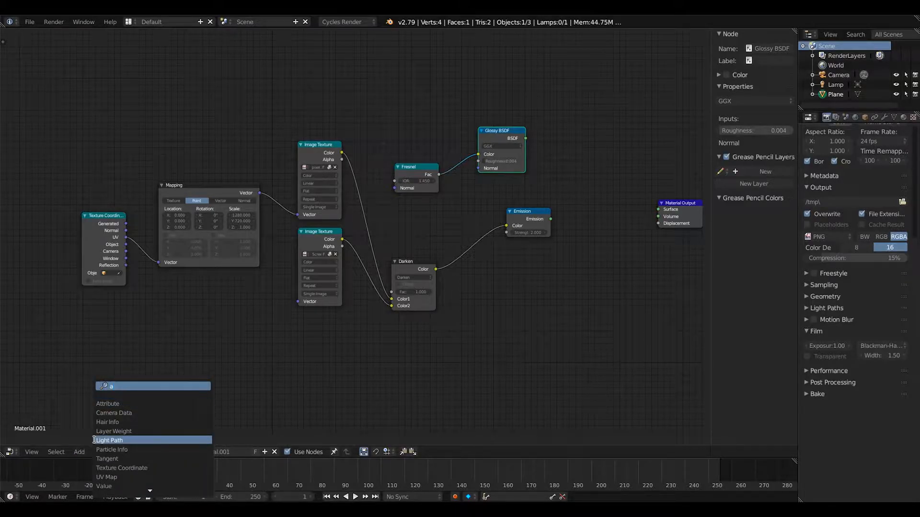
pyautogui.write('add')
pyautogui.click(130, 403)
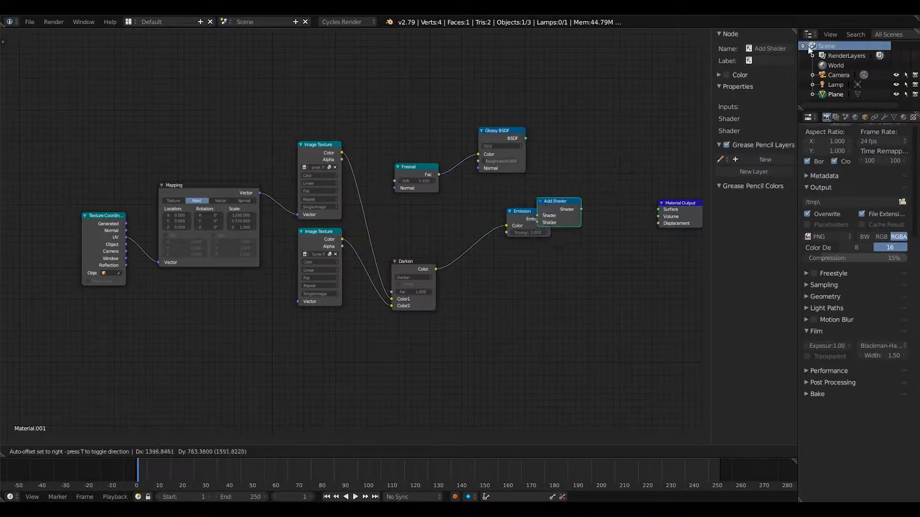
pyautogui.click(849, 45)
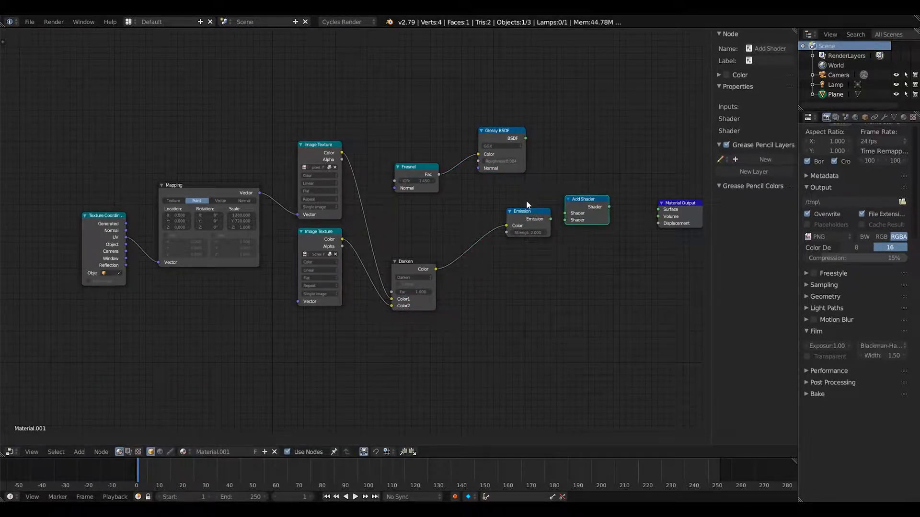
pyautogui.moveTo(534, 218); pyautogui.dragTo(520, 230)
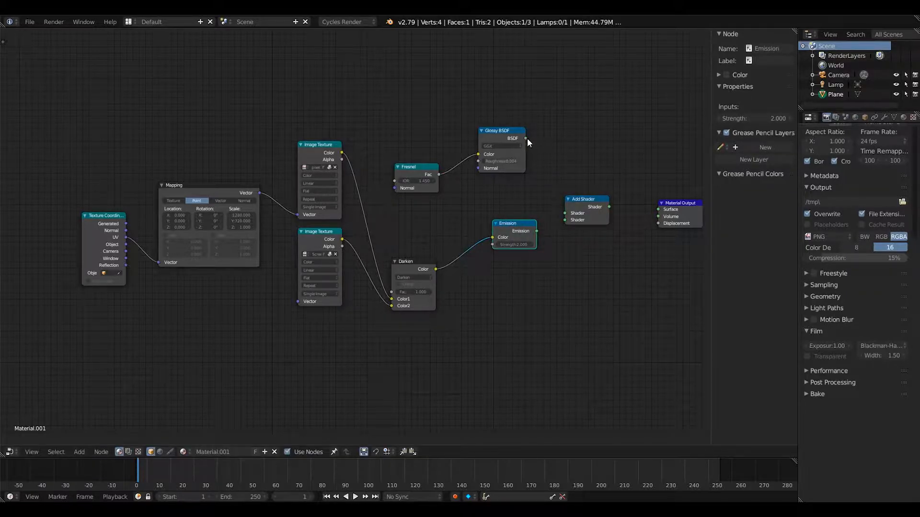
# - Connect Glossy BSDF and Emission to the Add Shader's two inputs, and its output to the Material Output's Surface, moving the output node closer
pyautogui.moveTo(526, 139); pyautogui.dragTo(565, 213)
pyautogui.moveTo(539, 229); pyautogui.dragTo(565, 220)
pyautogui.moveTo(609, 207); pyautogui.dragTo(663, 171)
# - Preview the plane's material on the flat, cube and world sphere preview shapes
pyautogui.scroll(8, 887, 157)
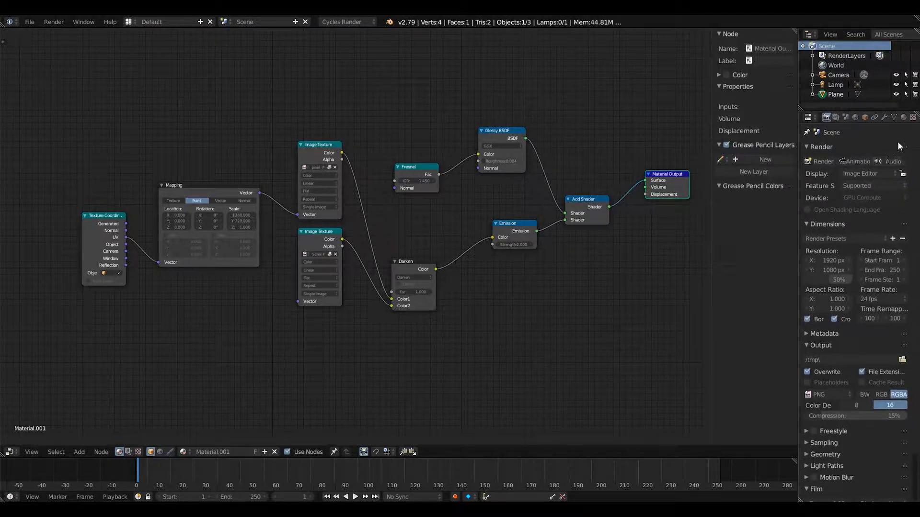
pyautogui.click(904, 117)
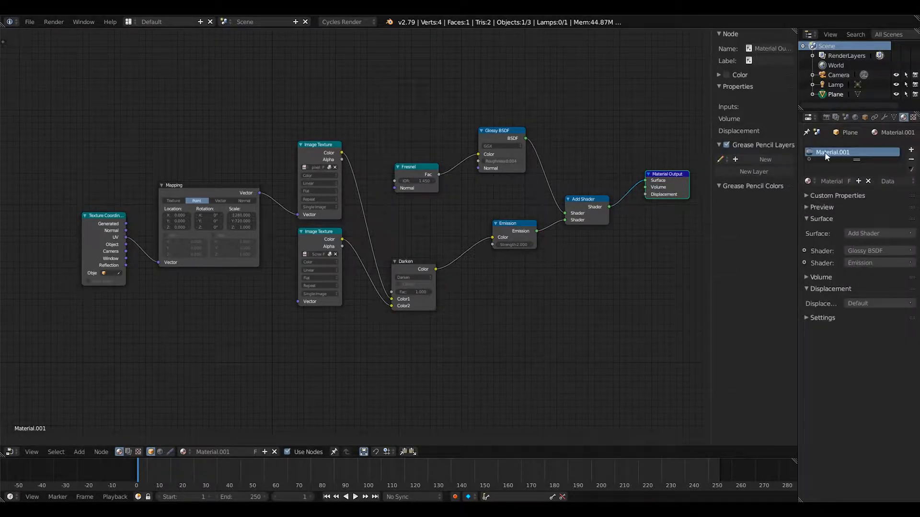
pyautogui.click(820, 207)
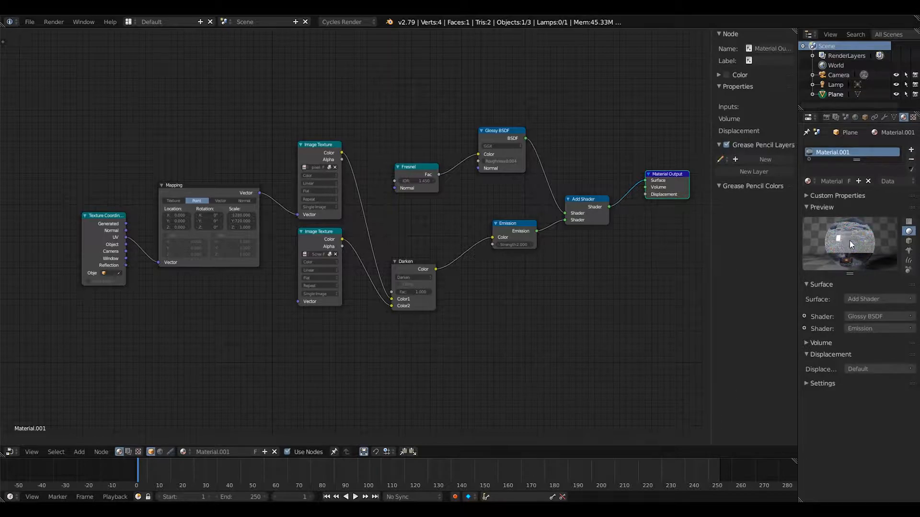
pyautogui.click(909, 221)
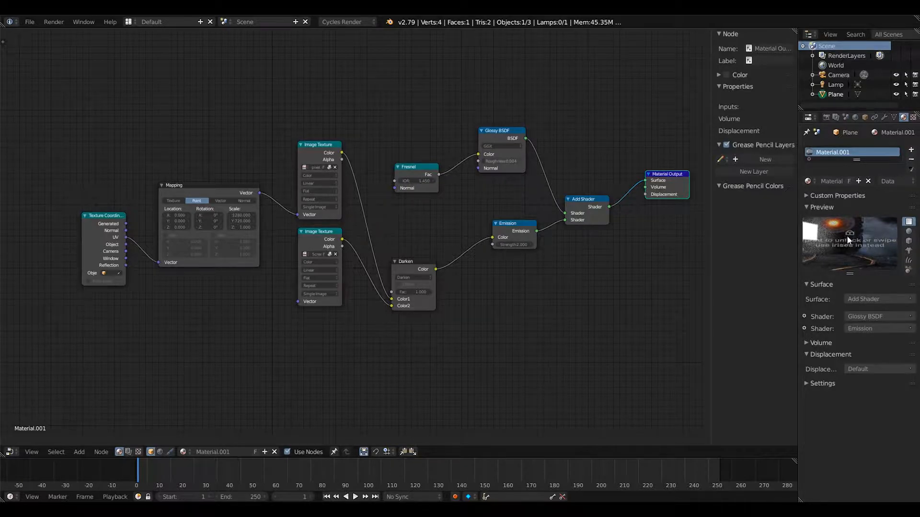
pyautogui.click(909, 241)
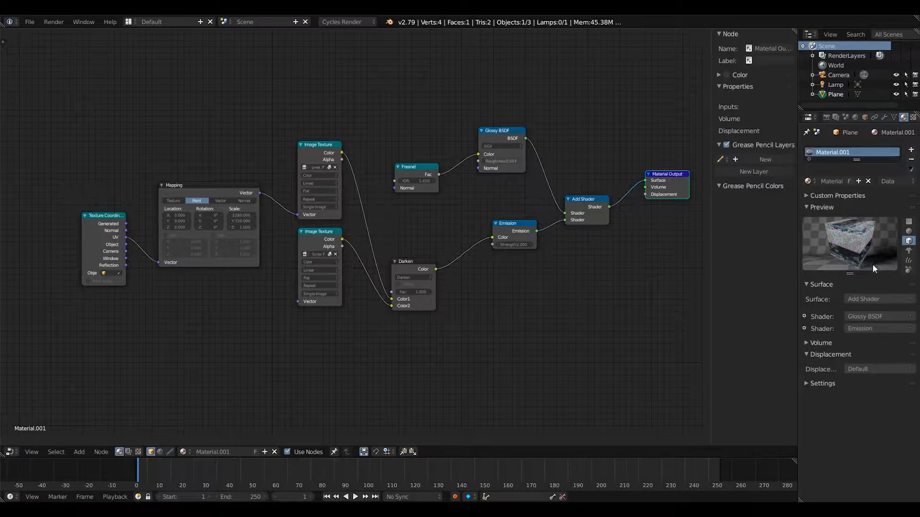
pyautogui.click(908, 270)
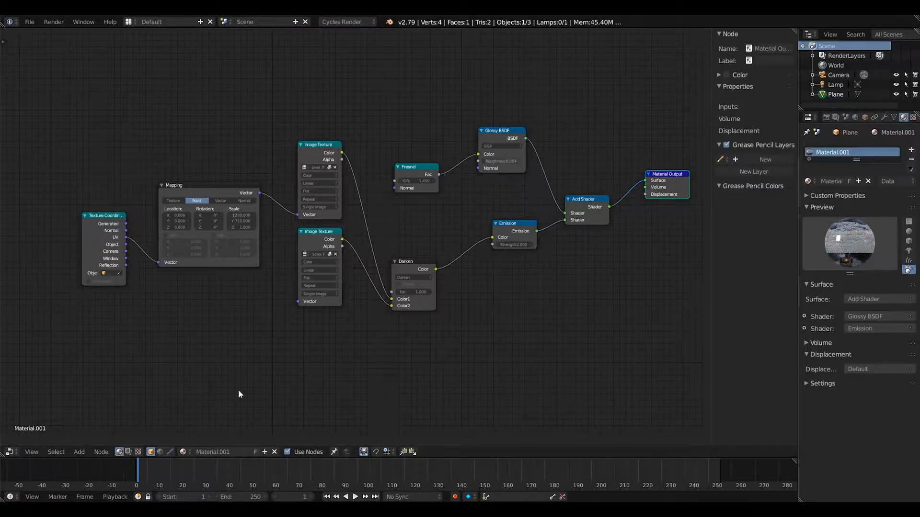
# - Switch the node editor to the 3D View and set the plane's scale to 1.280 in X and 0.720 in Y
pyautogui.click(12, 452)
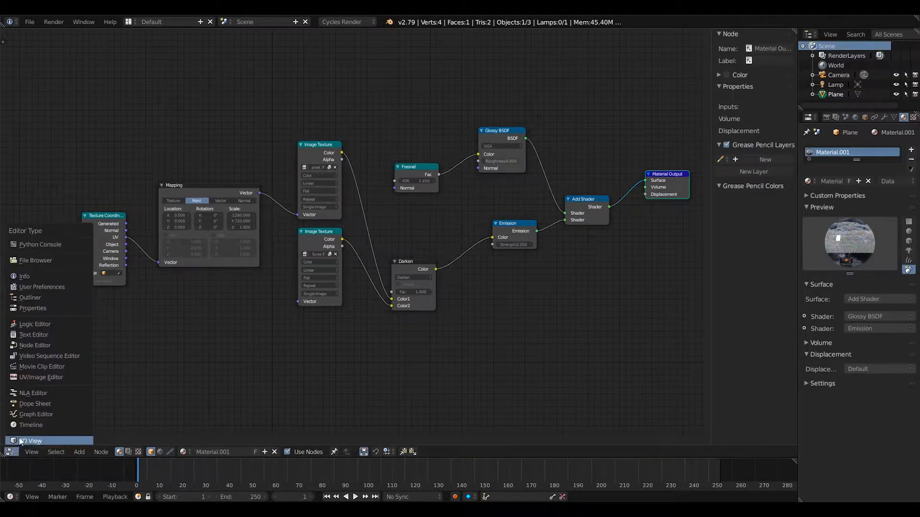
pyautogui.click(22, 440)
pyautogui.moveTo(486, 232); pyautogui.dragTo(484, 251, button='middle')
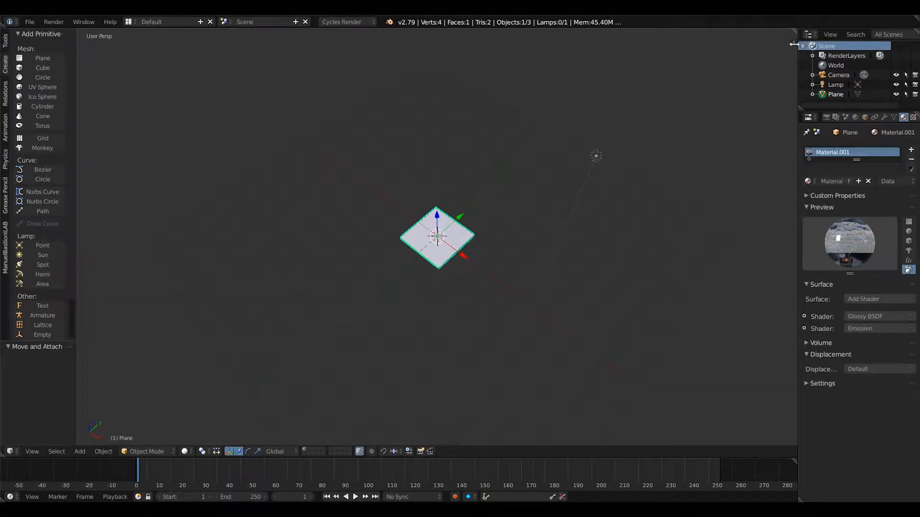
pyautogui.click(865, 117)
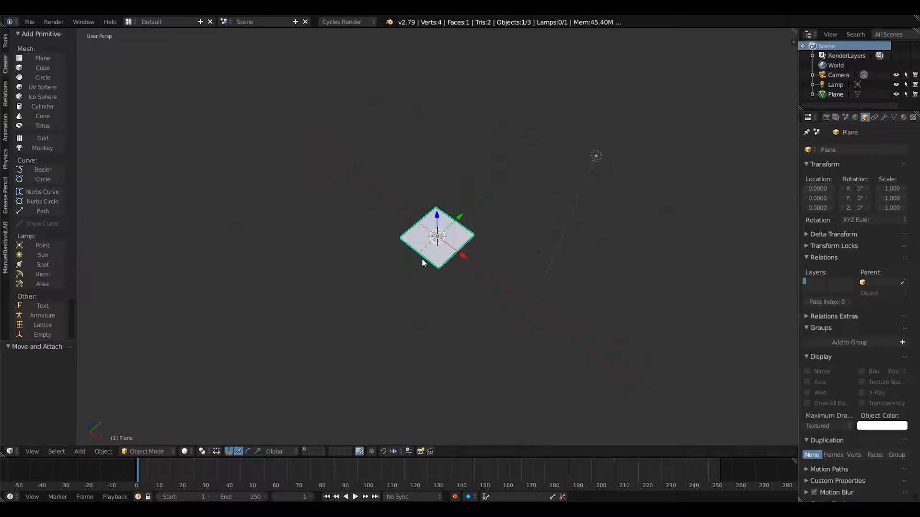
pyautogui.click(889, 189)
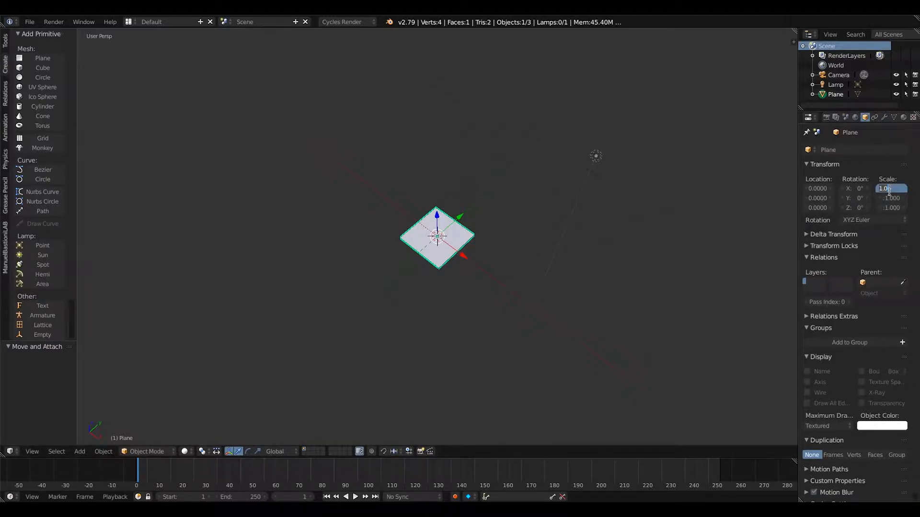
pyautogui.click(891, 190)
pyautogui.press('Return')
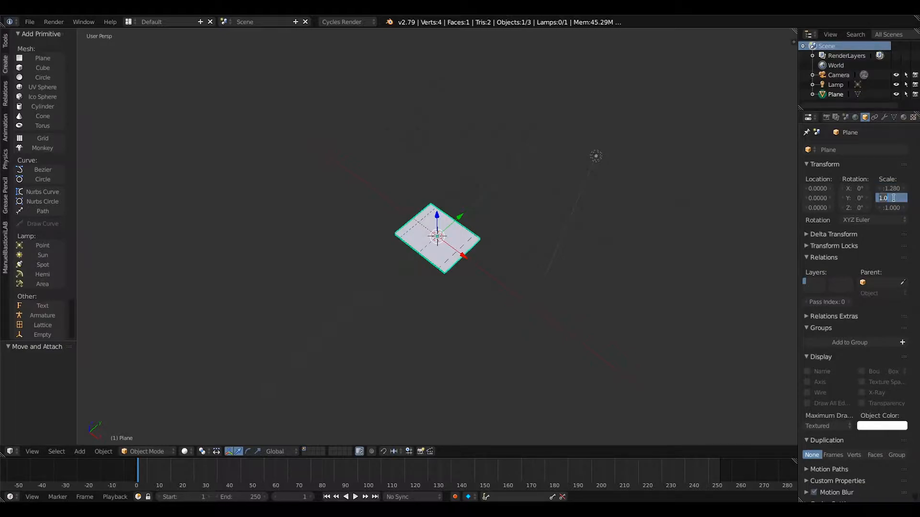
pyautogui.press('BackSpace')
pyautogui.press('Return')
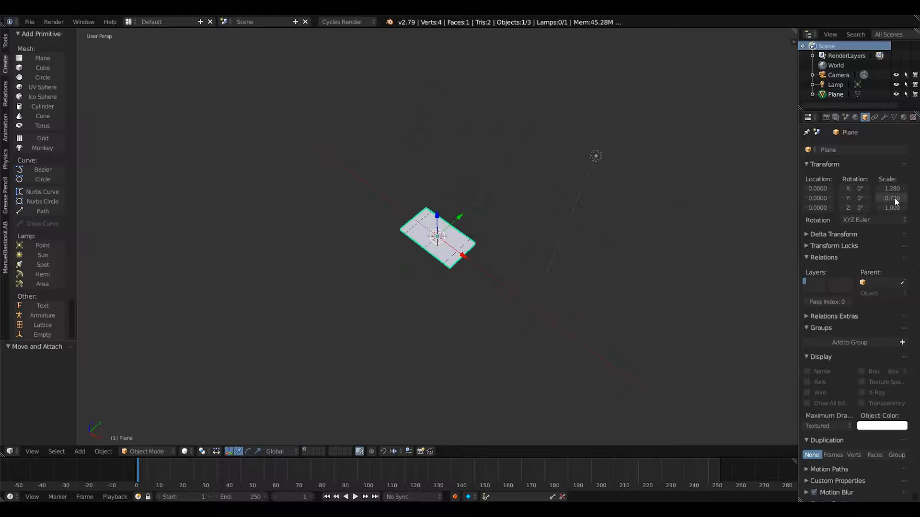
# - Look at the resized plane through the scene camera
pyautogui.moveTo(633, 200); pyautogui.dragTo(483, 201, button='middle')
pyautogui.click(42, 452)
pyautogui.moveTo(48, 450)
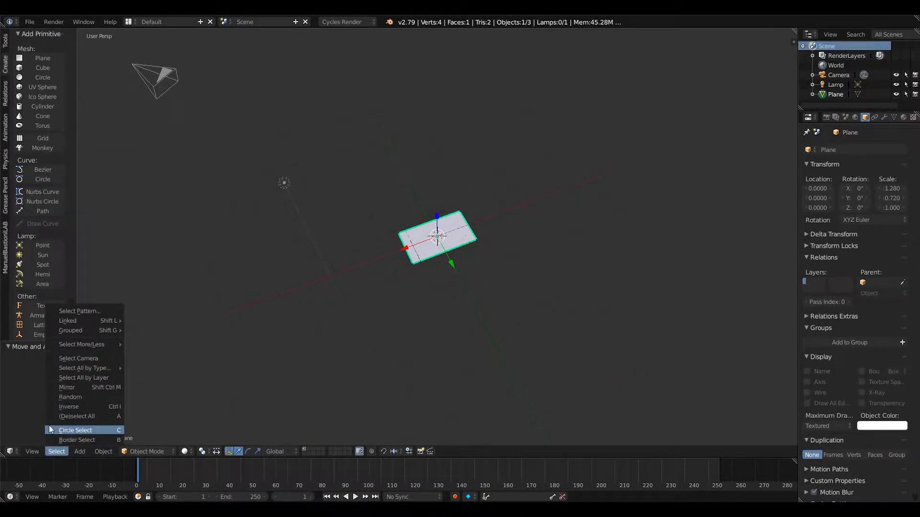
pyautogui.click(51, 416)
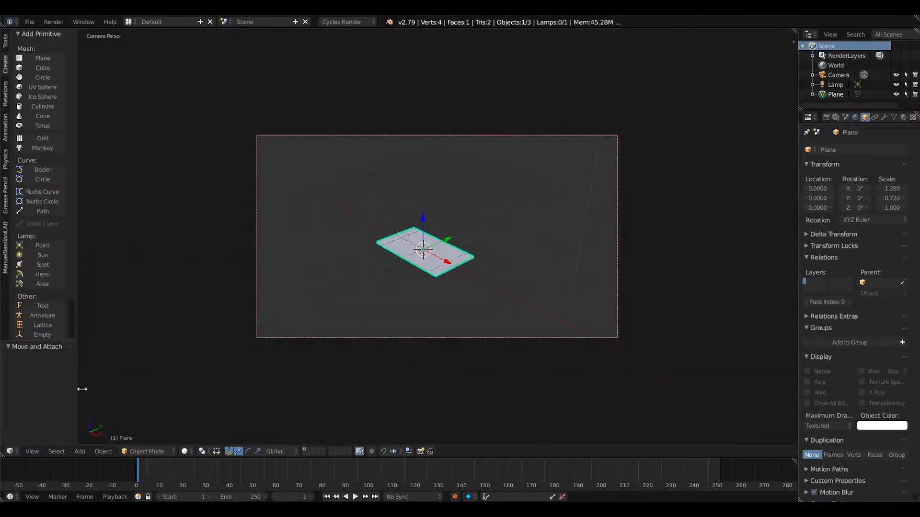
# - Show the viewport in Material shading and, in Edit Mode, unwrap the plane with Smart UV Project at a 66.00 angle limit and 0.00 island margin
pyautogui.click(186, 452)
pyautogui.click(208, 398)
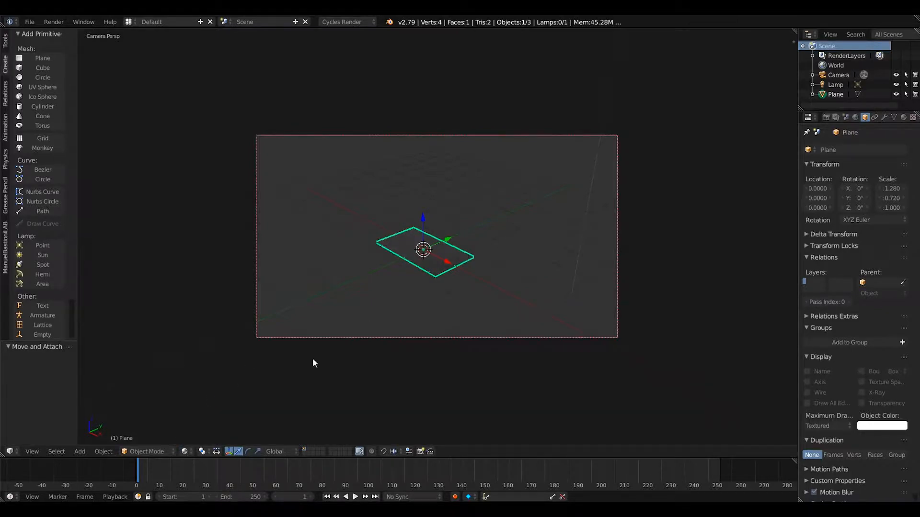
pyautogui.click(165, 451)
pyautogui.click(164, 430)
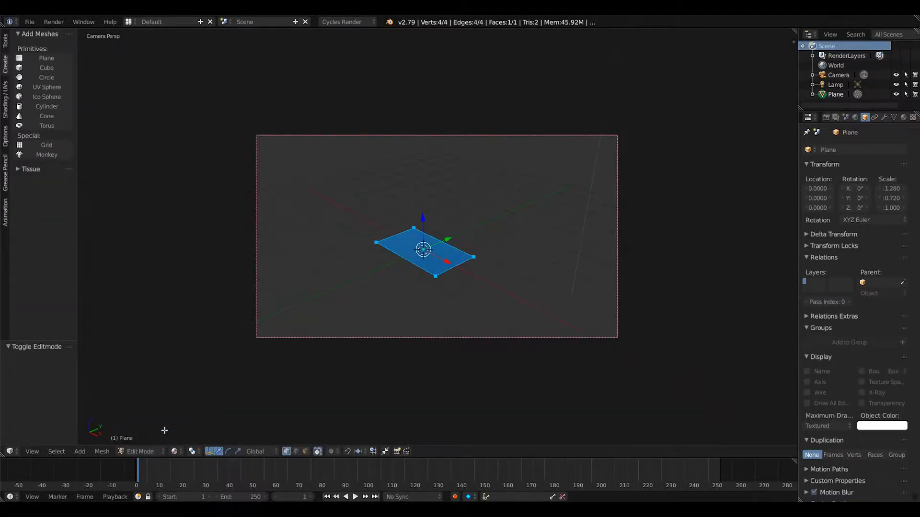
pyautogui.click(5, 99)
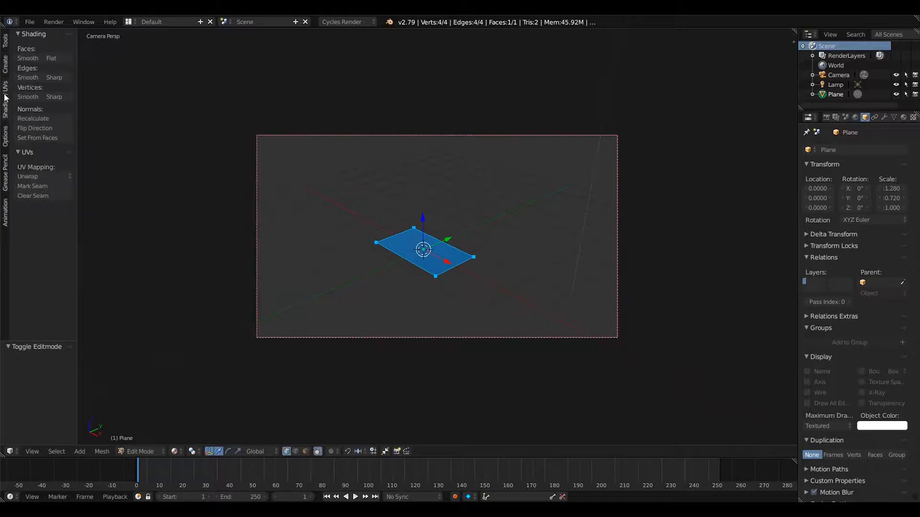
pyautogui.click(36, 175)
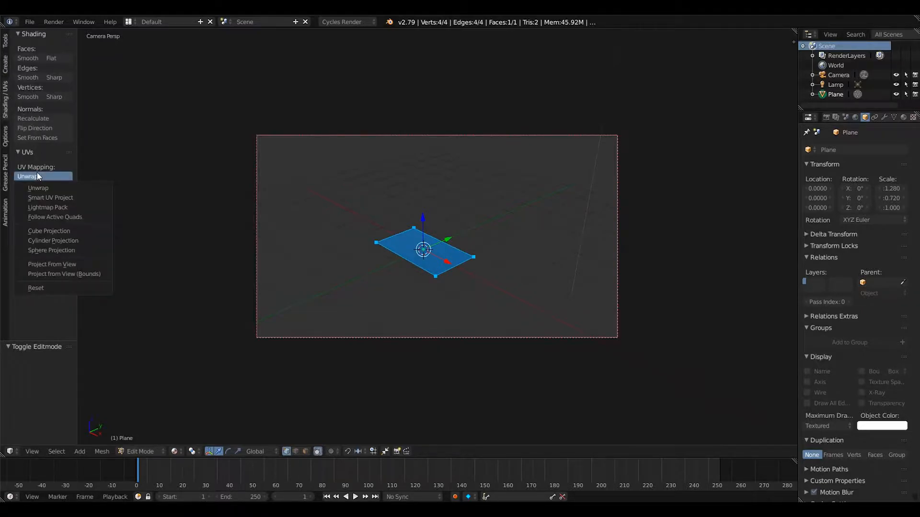
pyautogui.click(68, 198)
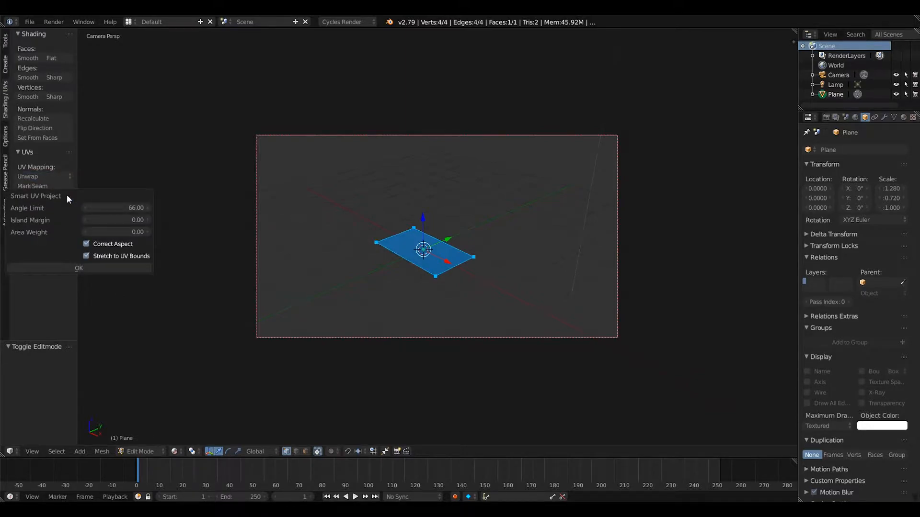
pyautogui.click(85, 269)
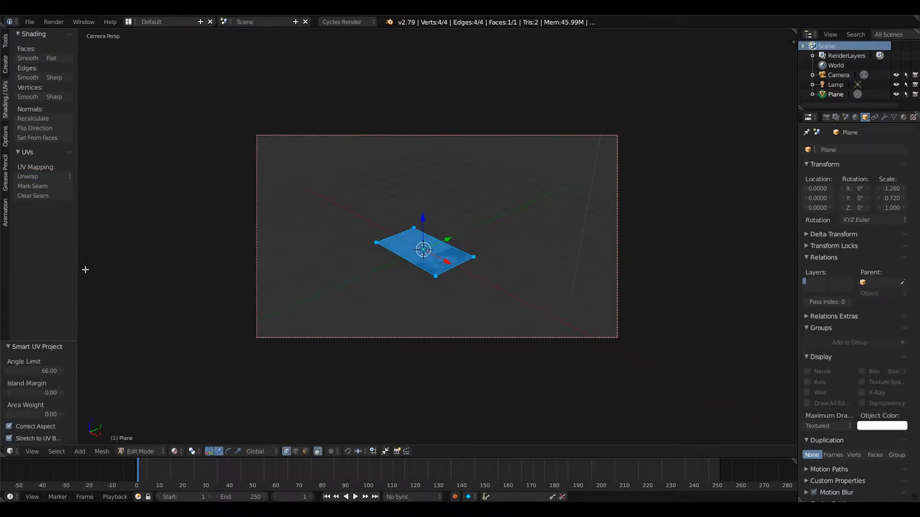
# - Check how the screenshot maps onto the plane, deselect the whole mesh and return to Object Mode
pyautogui.moveTo(533, 256); pyautogui.dragTo(645, 296, button='middle')
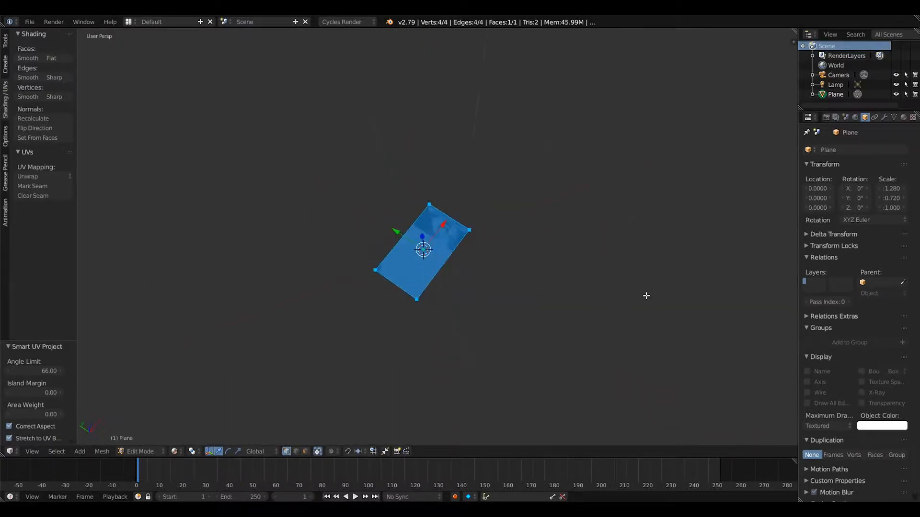
pyautogui.scroll(10, 402, 267)
pyautogui.moveTo(430, 248); pyautogui.dragTo(250, 239, button='middle')
pyautogui.scroll(-6, 247, 241)
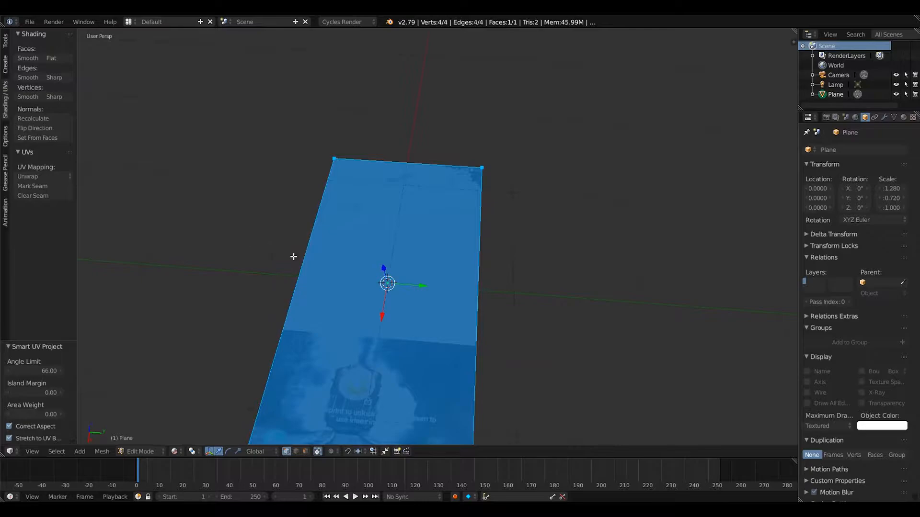
pyautogui.moveTo(296, 322); pyautogui.dragTo(380, 314, button='middle')
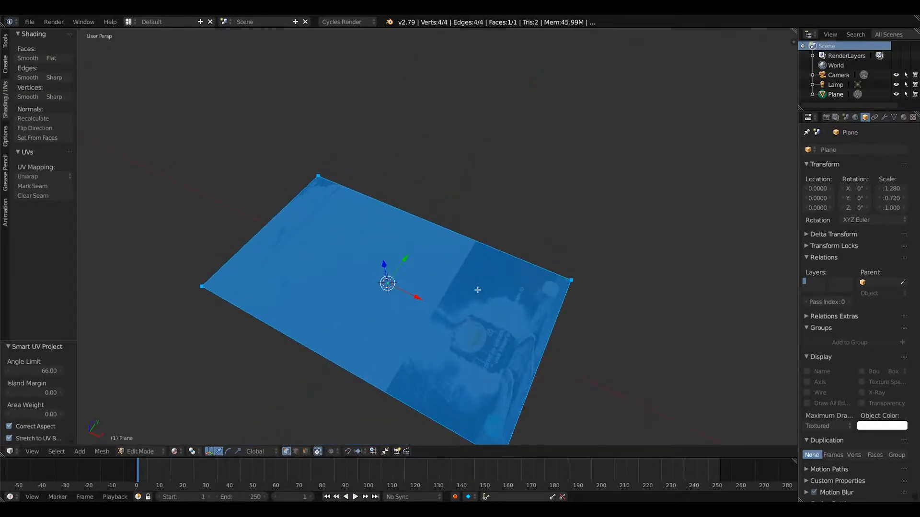
pyautogui.moveTo(479, 289); pyautogui.dragTo(369, 261, button='middle')
pyautogui.press('a')
pyautogui.moveTo(374, 312); pyautogui.dragTo(343, 339, button='middle')
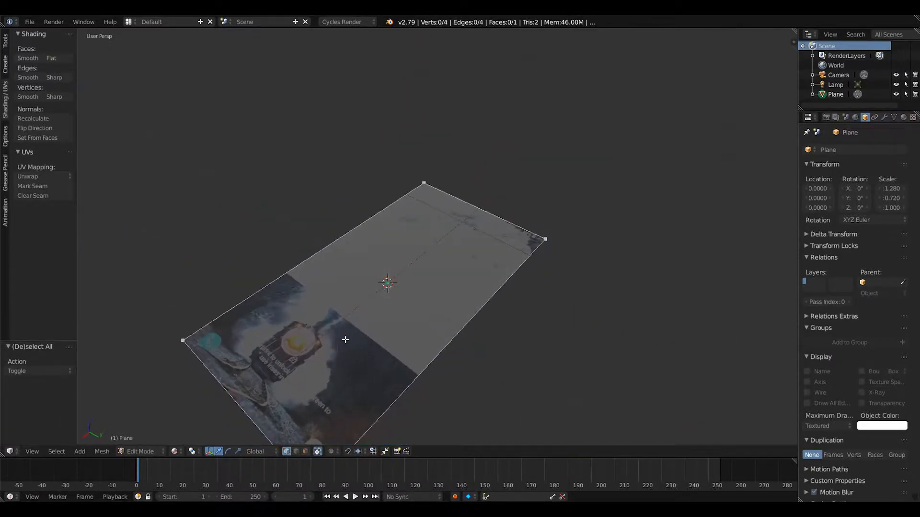
pyautogui.click(142, 450)
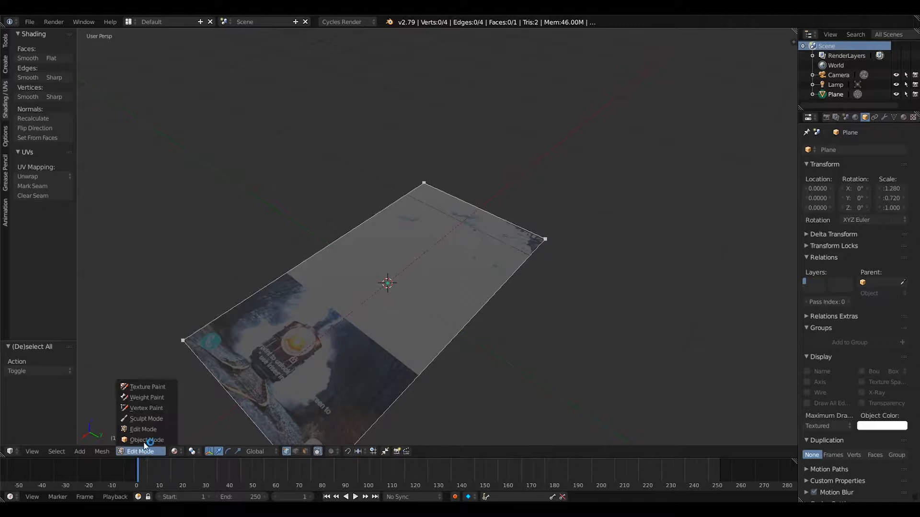
pyautogui.click(158, 438)
# - Look through the scene camera, enable Lock Camera to View and move the camera closer until the plane fills most of the frame
pyautogui.moveTo(252, 357); pyautogui.dragTo(322, 353, button='middle')
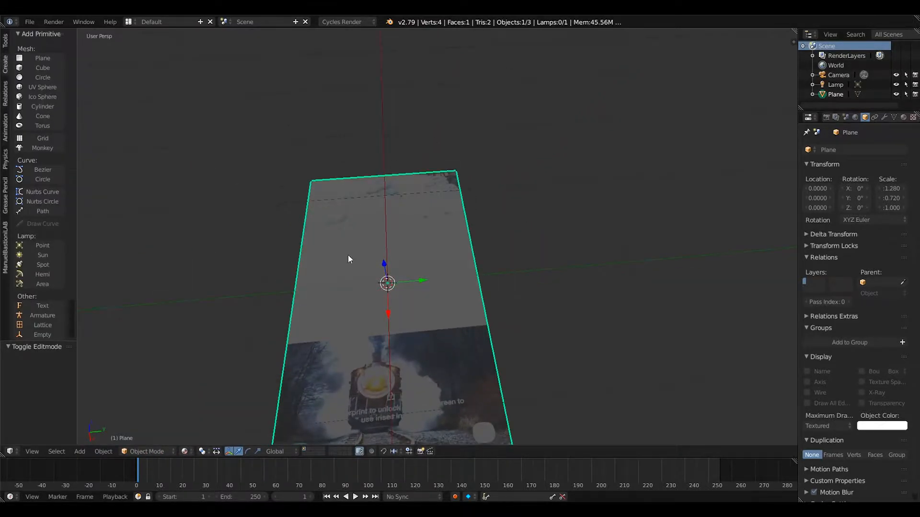
pyautogui.scroll(-5, 328, 309)
pyautogui.keyDown('shift'); pyautogui.moveTo(327, 310); pyautogui.dragTo(395, 289, button='middle'); pyautogui.keyUp('shift')
pyautogui.scroll(-5, 406, 283)
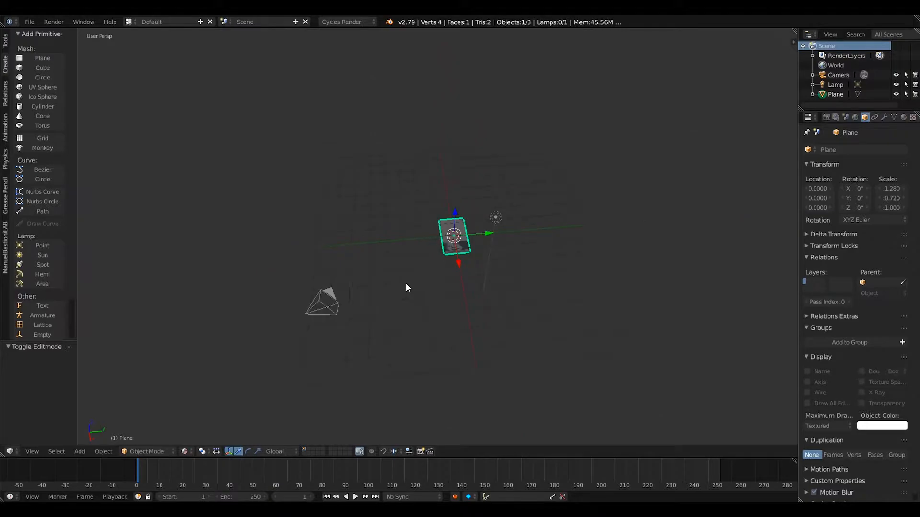
pyautogui.click(54, 417)
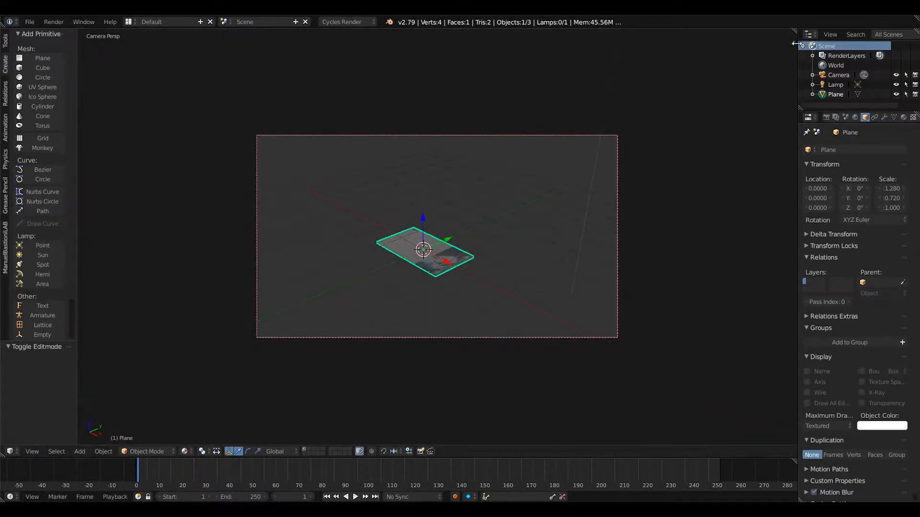
pyautogui.press('n')
pyautogui.click(720, 333)
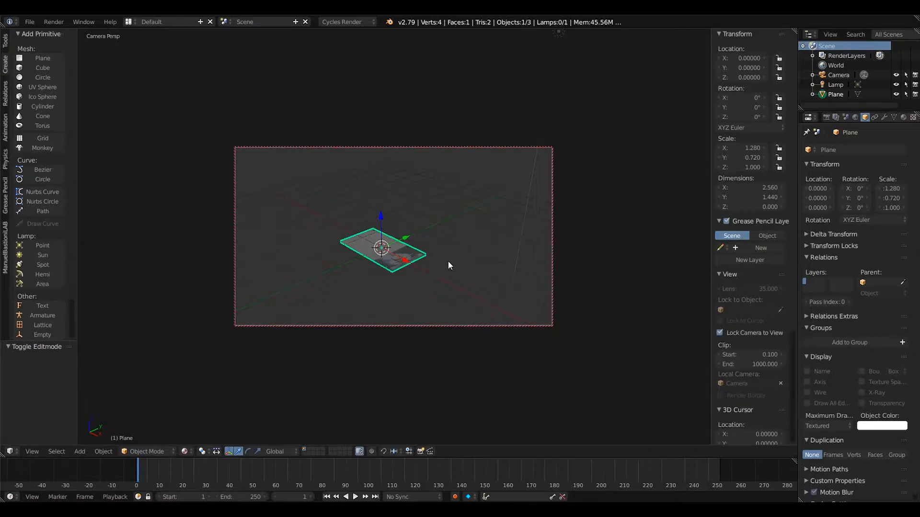
pyautogui.scroll(5, 448, 265)
pyautogui.keyDown('shift'); pyautogui.moveTo(448, 265); pyautogui.dragTo(480, 196, button='middle'); pyautogui.keyUp('shift')
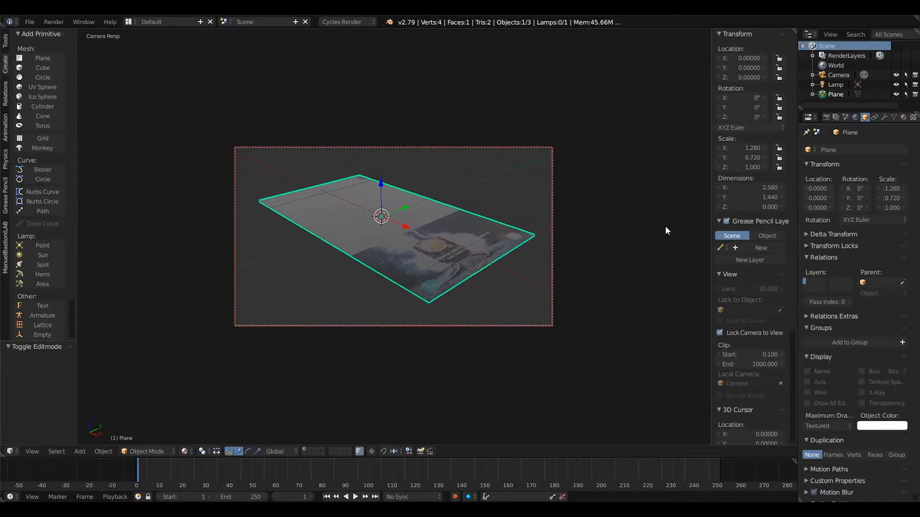
# - Show the camera view in Rendered shading and orbit the locked camera to a more lengthwise angle on the plane
pyautogui.click(827, 117)
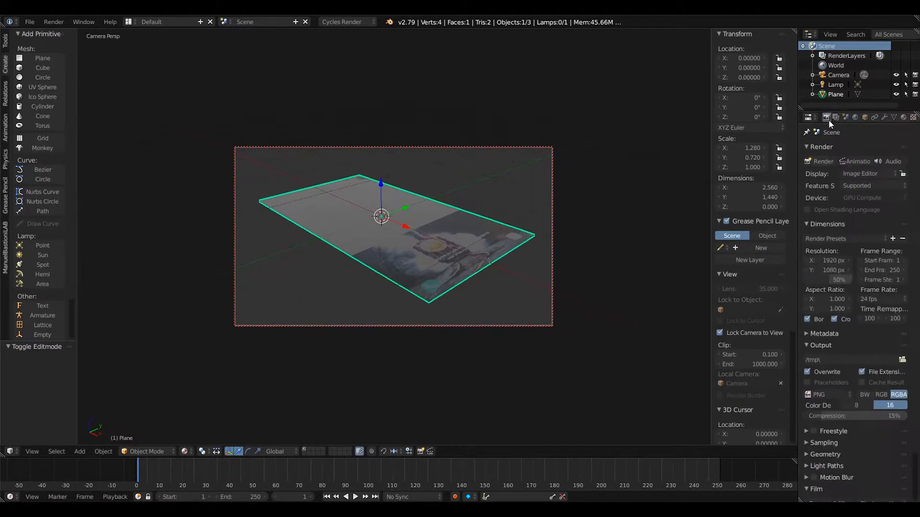
pyautogui.click(184, 451)
pyautogui.click(217, 389)
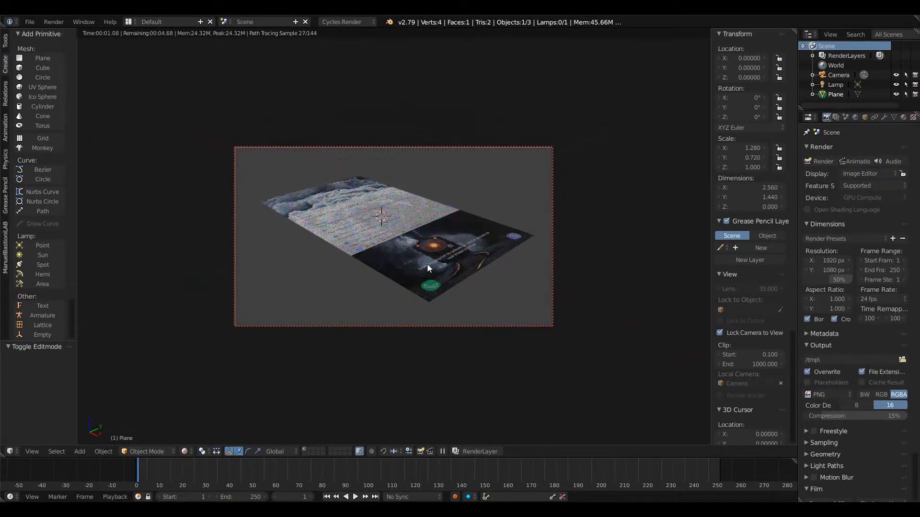
pyautogui.moveTo(427, 263)
pyautogui.mouseDown(button='middle')
pyautogui.moveTo(415, 287)
pyautogui.moveTo(353, 305)
pyautogui.moveTo(318, 294)
pyautogui.moveTo(280, 260)
pyautogui.moveTo(335, 254)
pyautogui.moveTo(353, 242)
pyautogui.moveTo(352, 220)
pyautogui.moveTo(345, 259)
pyautogui.moveTo(347, 201)
pyautogui.moveTo(343, 253)
pyautogui.moveTo(353, 267)
pyautogui.moveTo(426, 271)
pyautogui.mouseUp(button='middle')
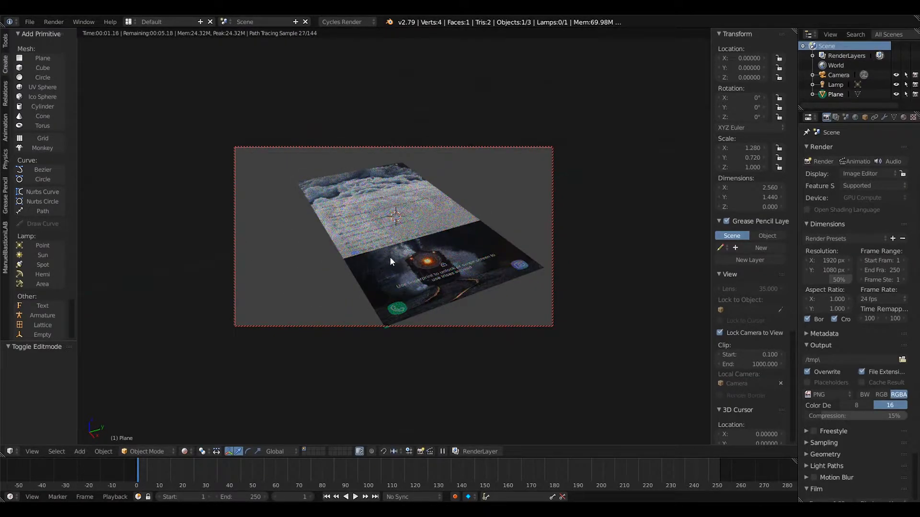
pyautogui.moveTo(429, 246)
pyautogui.mouseDown(button='middle')
pyautogui.moveTo(443, 233)
pyautogui.moveTo(405, 241)
pyautogui.moveTo(417, 238)
pyautogui.mouseUp(button='middle')
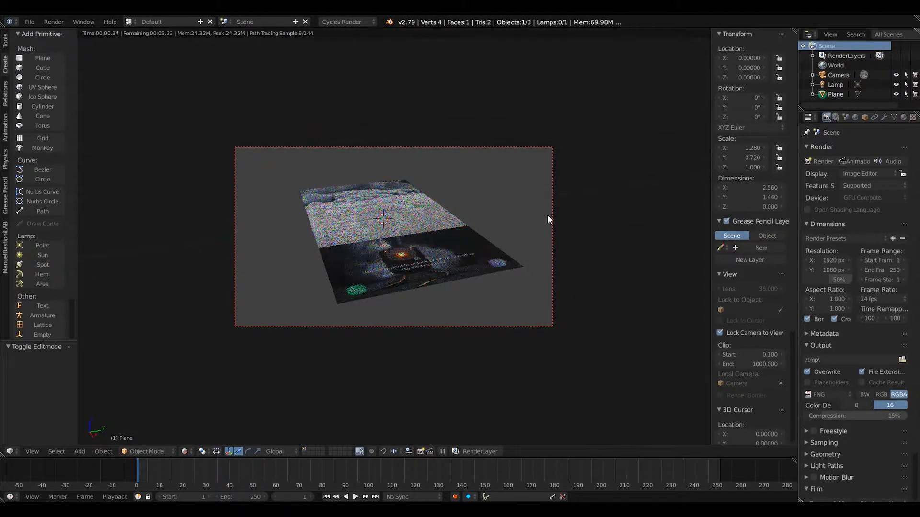
# - Set the world's surface color to black
pyautogui.click(858, 117)
pyautogui.click(865, 214)
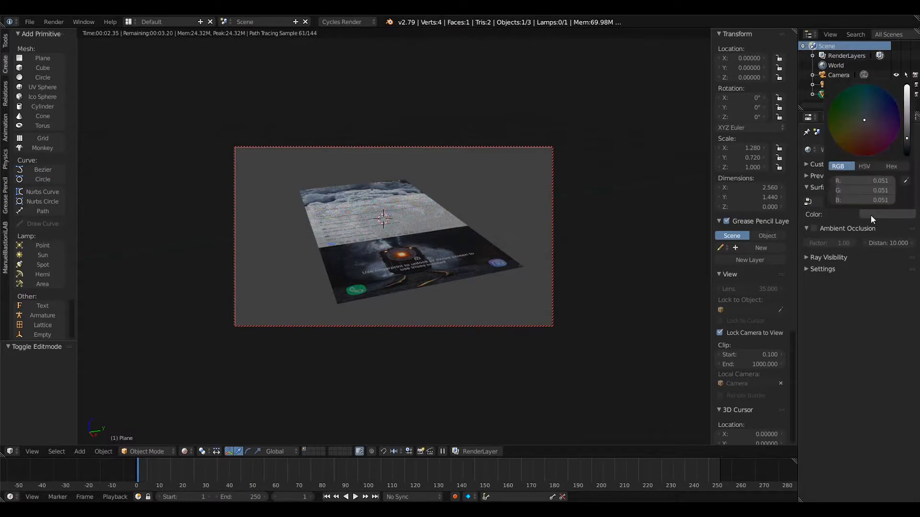
pyautogui.click(907, 145)
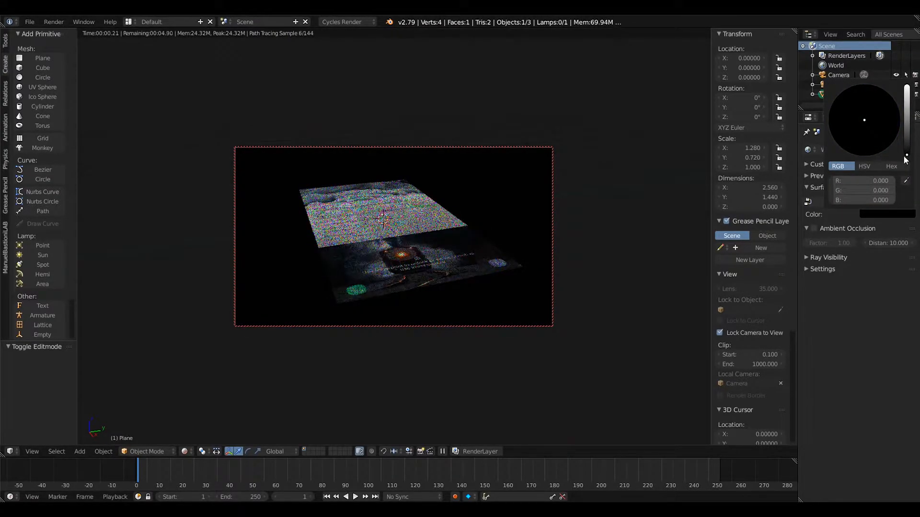
# - Examine the rendered pixel pattern up close in the bright notification area and the dark part of the wallpaper
pyautogui.moveTo(435, 227); pyautogui.dragTo(389, 251, button='middle')
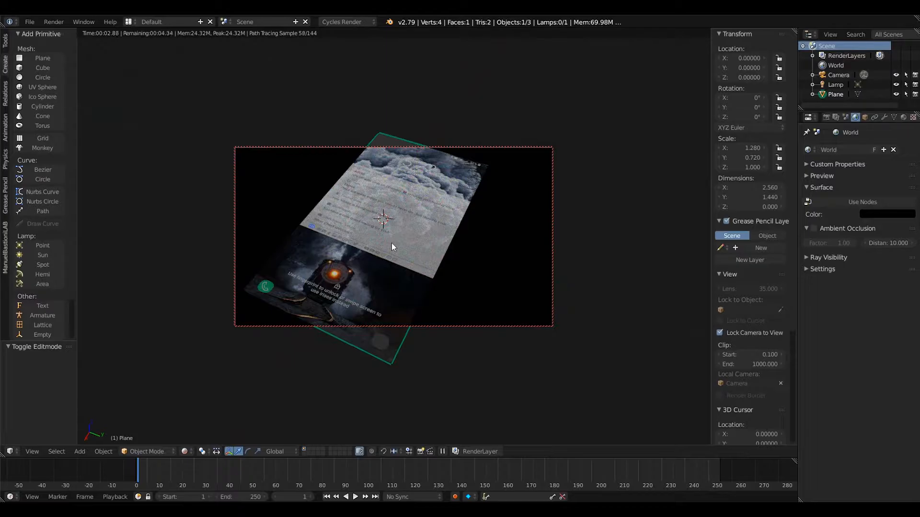
pyautogui.scroll(8, 392, 243)
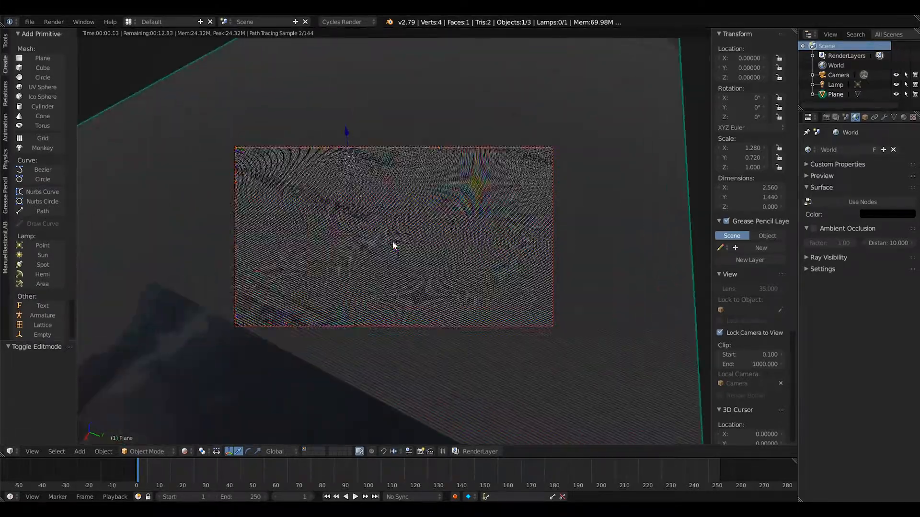
pyautogui.scroll(14, 394, 245)
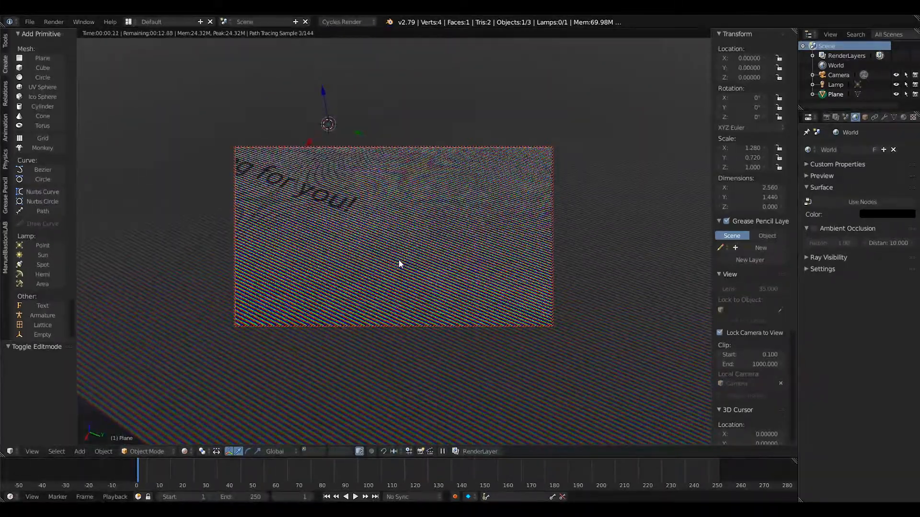
pyautogui.moveTo(400, 267); pyautogui.dragTo(404, 241, button='middle')
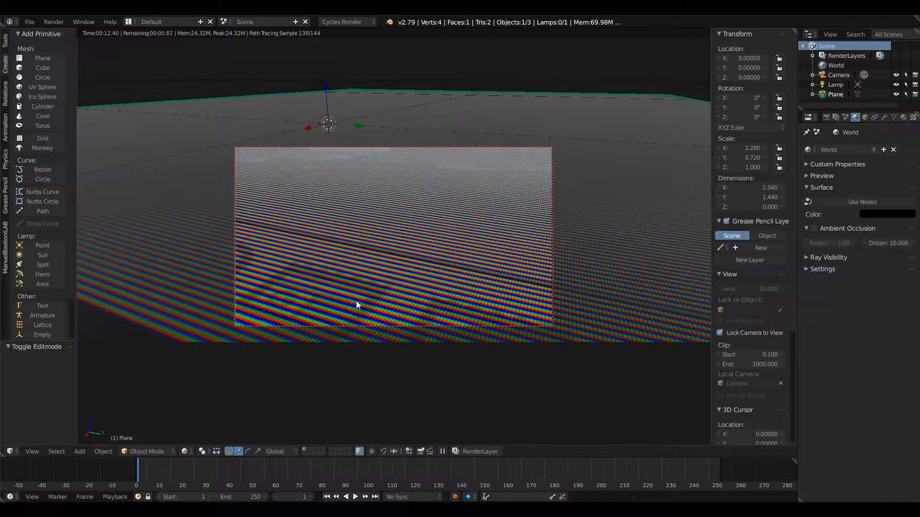
pyautogui.keyDown('shift'); pyautogui.moveTo(367, 284); pyautogui.dragTo(671, 151, button='middle'); pyautogui.keyUp('shift')
pyautogui.keyDown('shift'); pyautogui.moveTo(470, 172); pyautogui.dragTo(608, 244, button='middle'); pyautogui.keyUp('shift')
pyautogui.keyDown('shift'); pyautogui.moveTo(281, 247); pyautogui.dragTo(279, 219, button='middle'); pyautogui.keyUp('shift')
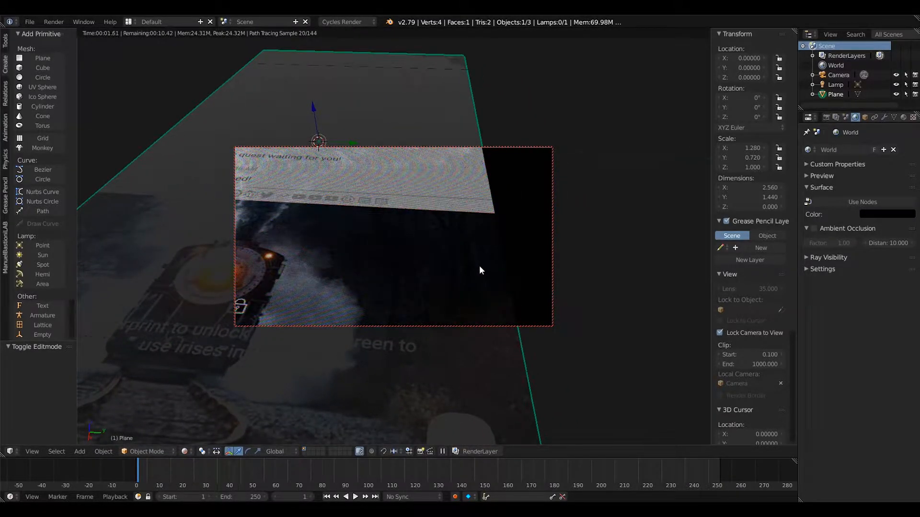
pyautogui.scroll(6, 478, 267)
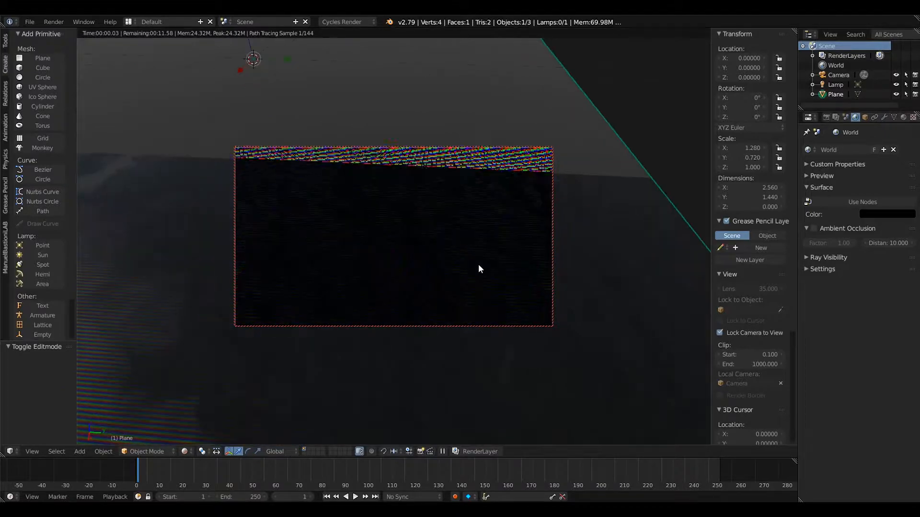
pyautogui.keyDown('shift'); pyautogui.moveTo(340, 263); pyautogui.dragTo(235, 264, button='middle'); pyautogui.keyUp('shift')
pyautogui.scroll(7, 465, 272)
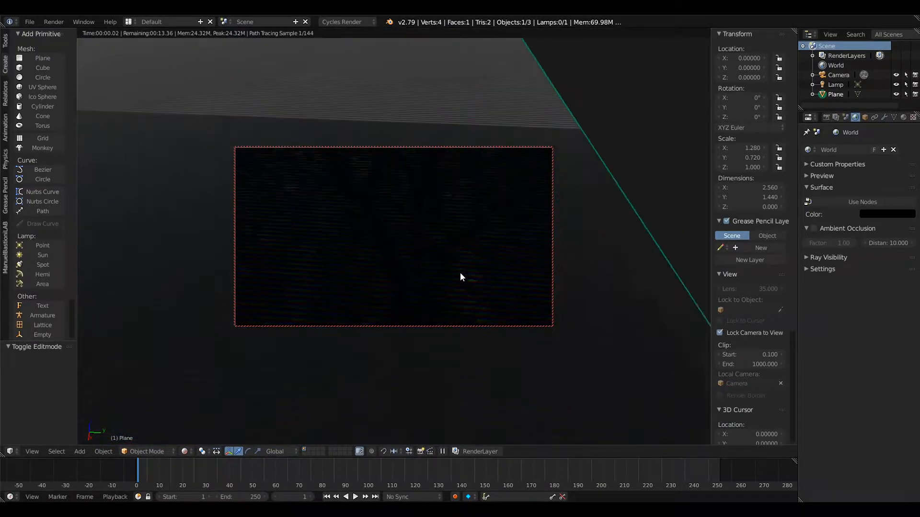
pyautogui.scroll(1, 458, 272)
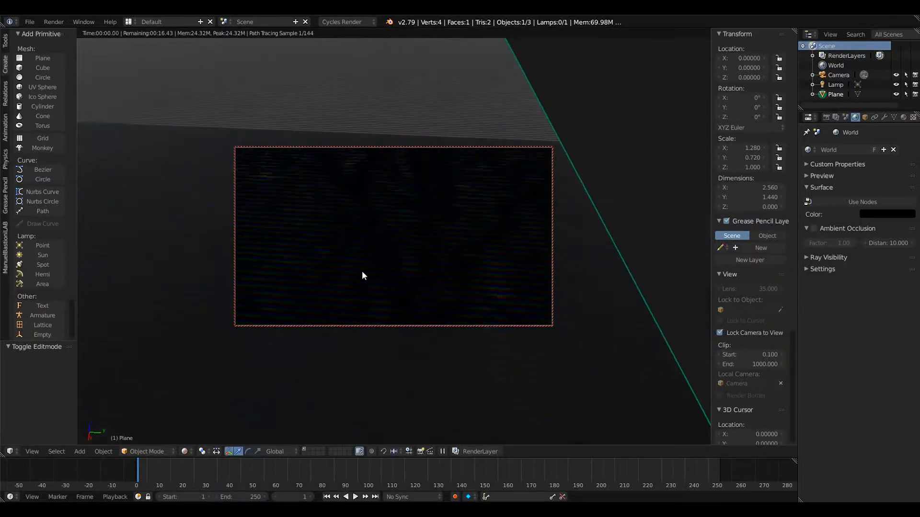
# - Examine the rendered pixels of the green phone icon up close, and the notification text from above
pyautogui.scroll(-5, 361, 271)
pyautogui.scroll(-3, 357, 271)
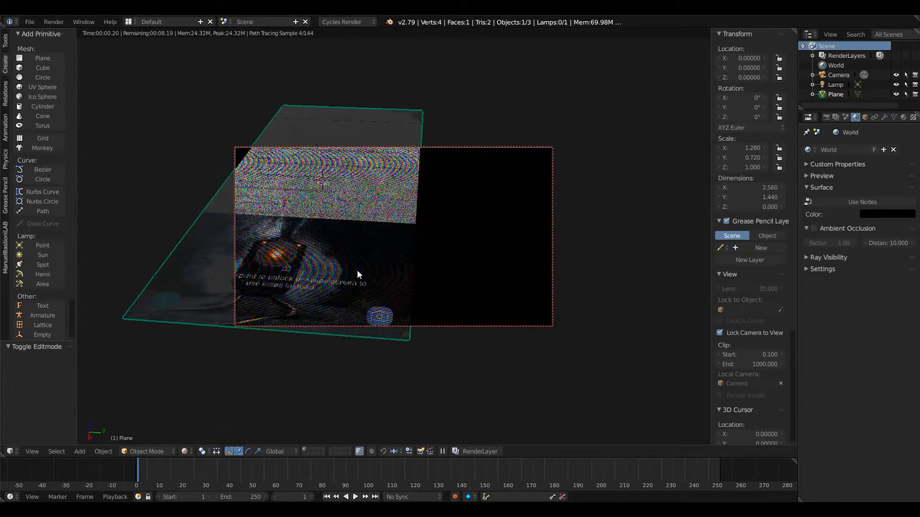
pyautogui.moveTo(358, 272); pyautogui.dragTo(449, 265, button='middle')
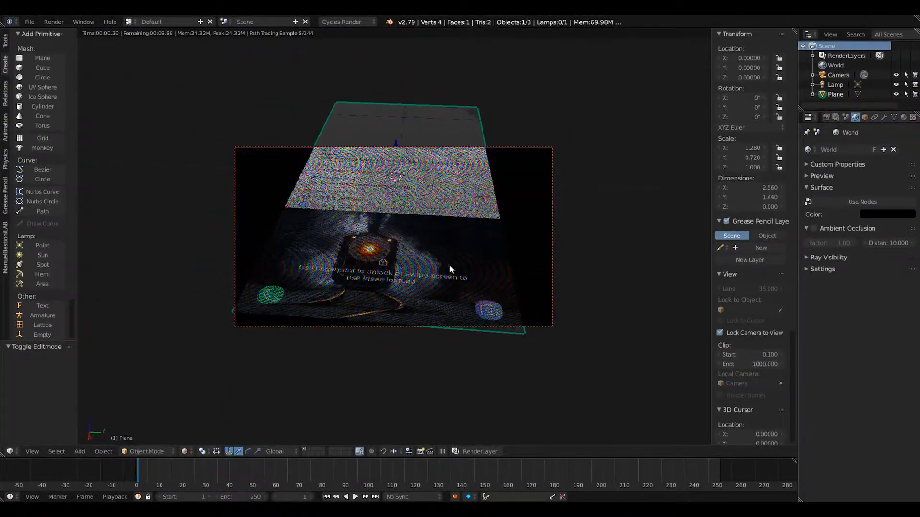
pyautogui.scroll(6, 289, 289)
pyautogui.keyDown('shift'); pyautogui.moveTo(289, 289); pyautogui.dragTo(666, 124, button='middle'); pyautogui.keyUp('shift')
pyautogui.scroll(5, 401, 274)
pyautogui.scroll(3, 402, 274)
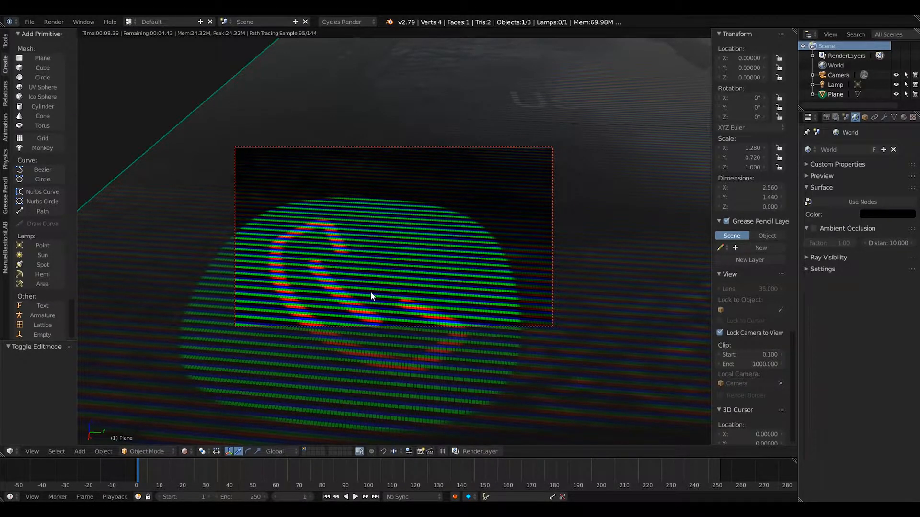
pyautogui.keyDown('shift'); pyautogui.moveTo(332, 286); pyautogui.dragTo(351, 279, button='middle'); pyautogui.keyUp('shift')
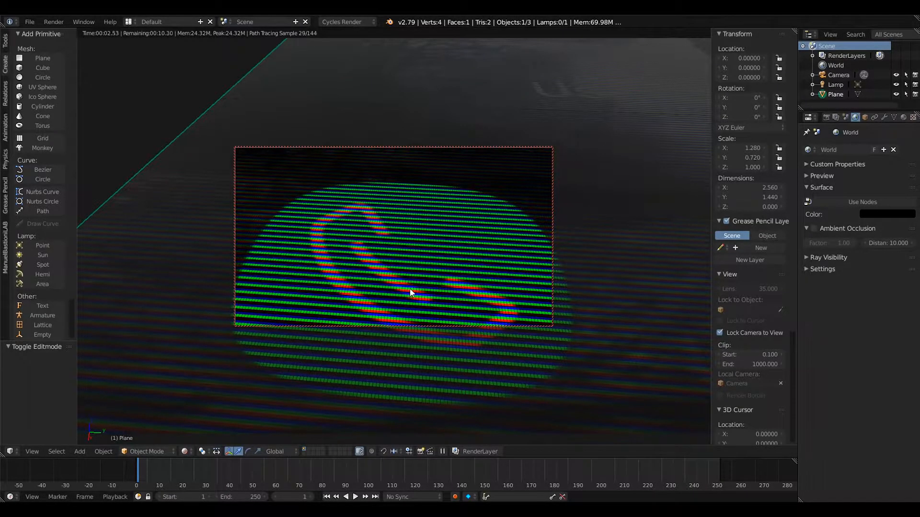
pyautogui.moveTo(413, 289); pyautogui.dragTo(426, 389, button='middle')
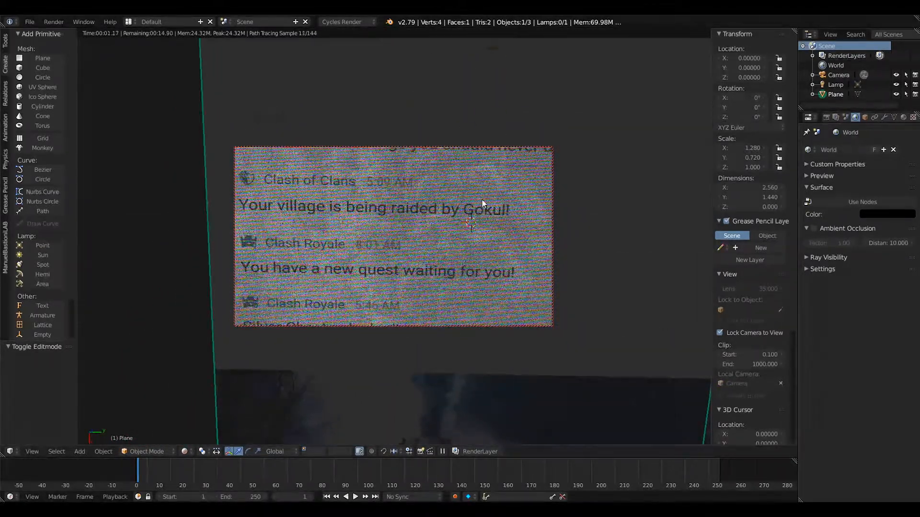
# - Examine the rendered notifications and cloud wallpaper up close, and the whole plane from an angled distance
pyautogui.moveTo(481, 200); pyautogui.dragTo(162, 50, button='middle')
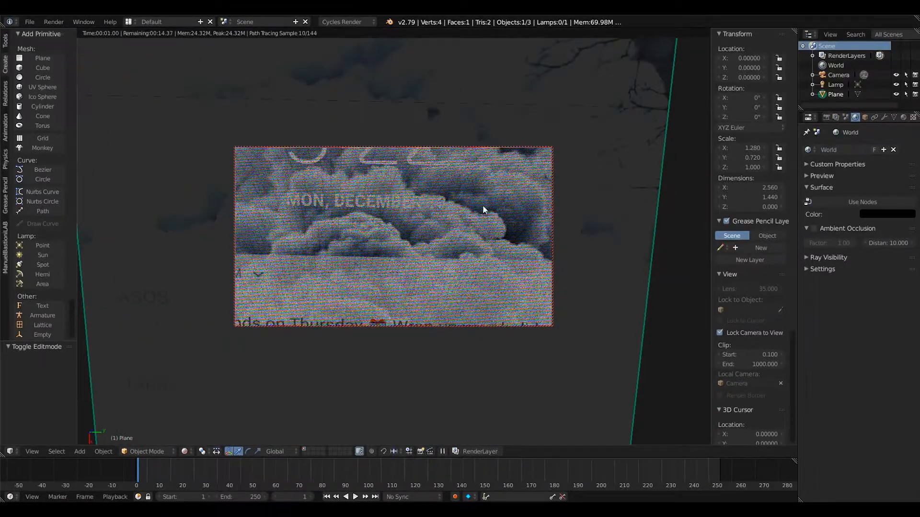
pyautogui.moveTo(482, 205); pyautogui.dragTo(469, 394, button='middle')
pyautogui.moveTo(474, 352); pyautogui.dragTo(413, 146, button='middle')
pyautogui.moveTo(406, 196); pyautogui.dragTo(436, 181, button='middle')
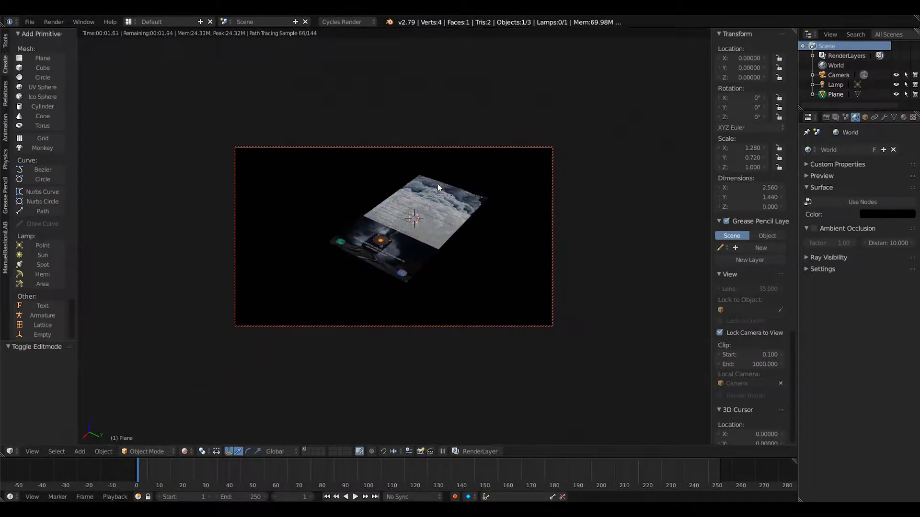
# - Try lighting the scene with a sun lamp raised above the plane, and delete that lamp again
pyautogui.click(44, 257)
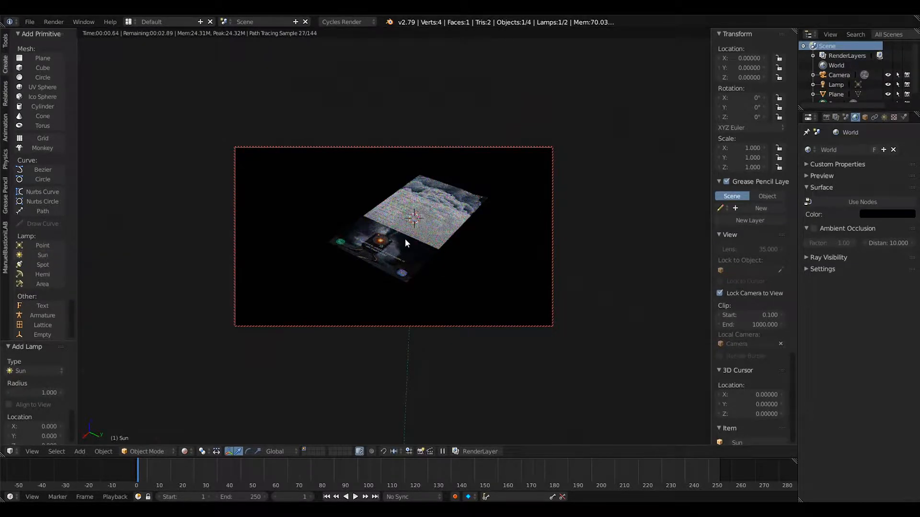
pyautogui.scroll(-1, 850, 82)
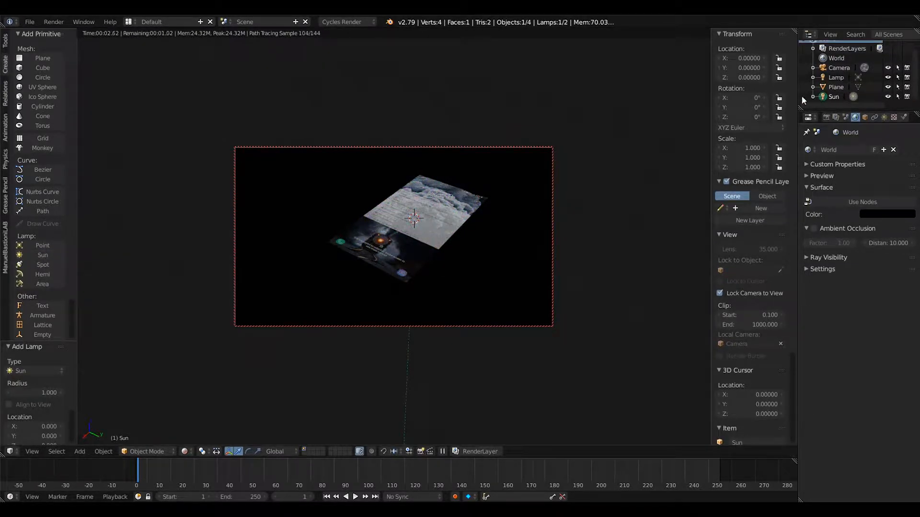
pyautogui.moveTo(738, 77); pyautogui.dragTo(776, 77)
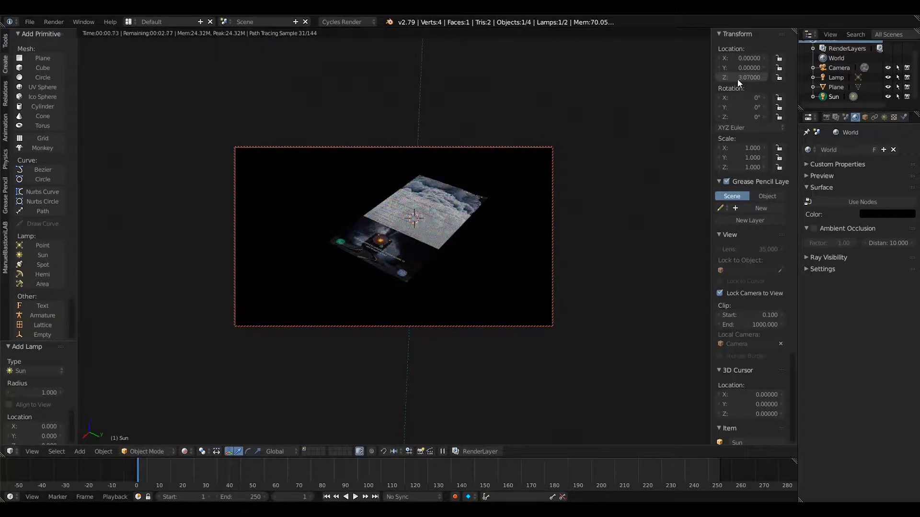
pyautogui.press('x')
pyautogui.click(609, 128)
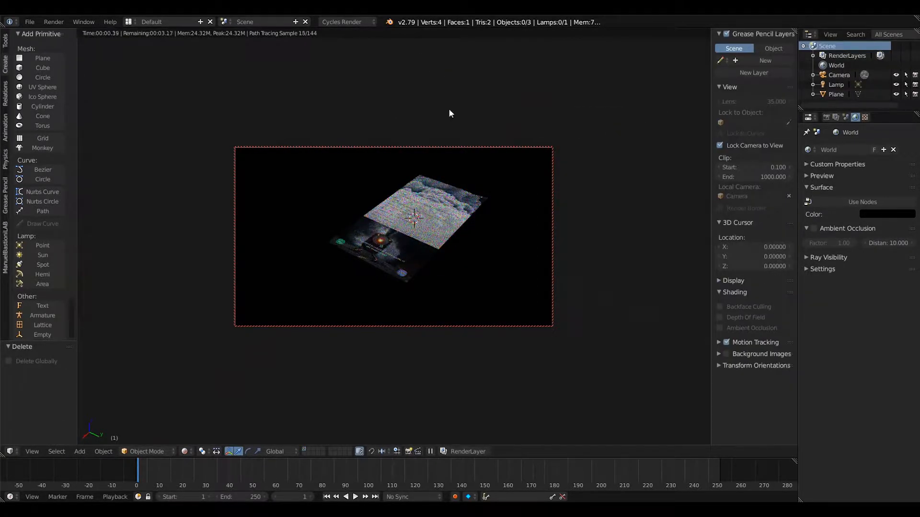
# - Add a point lamp and raise it about 0.9 along Z above the plane
pyautogui.click(41, 247)
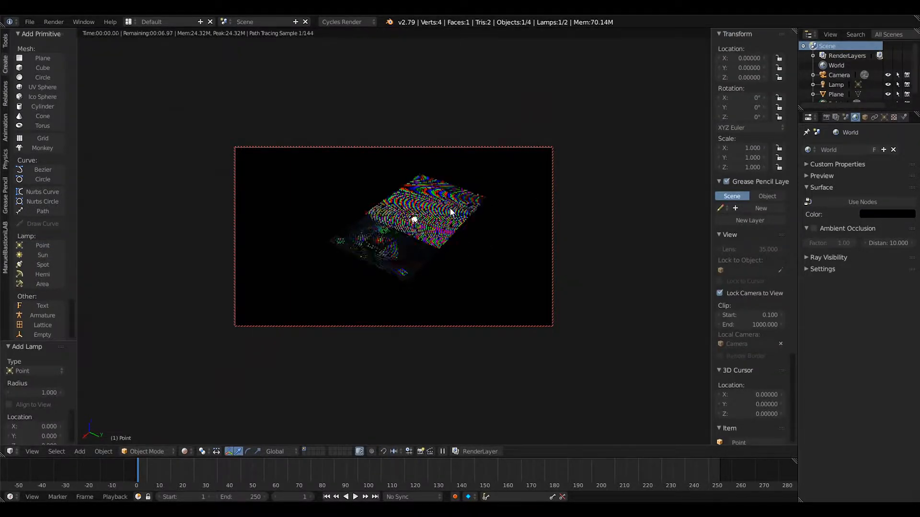
pyautogui.press('g')
pyautogui.press('z')
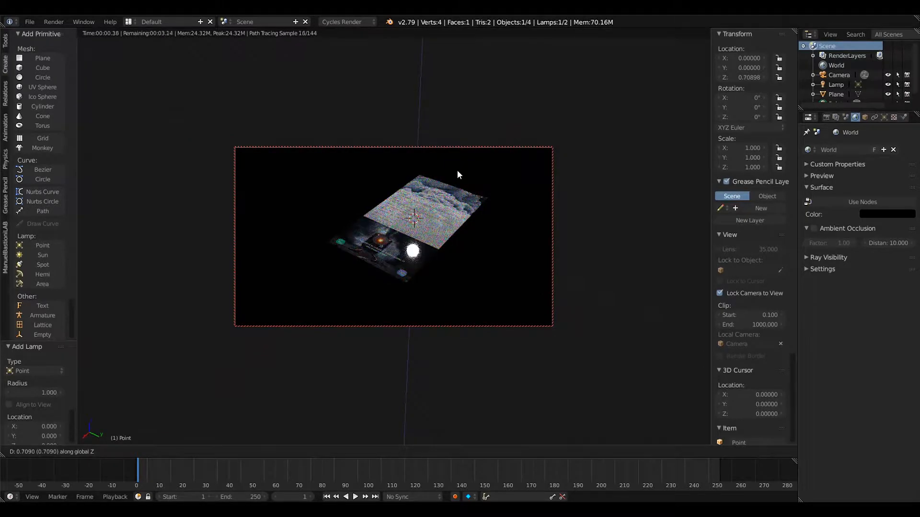
pyautogui.click(463, 159)
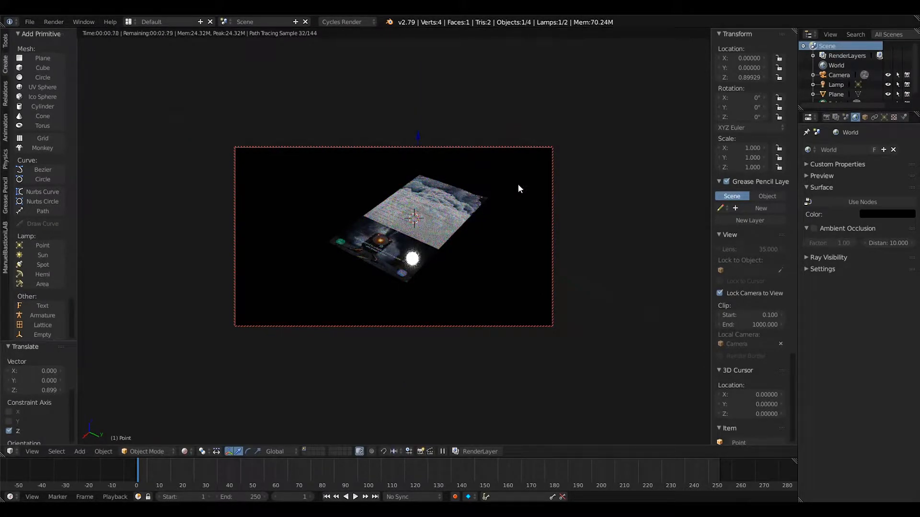
# - Examine the point lamp's reflection on the glossy screen from several camera angles and distances
pyautogui.moveTo(519, 184); pyautogui.dragTo(535, 199, button='middle')
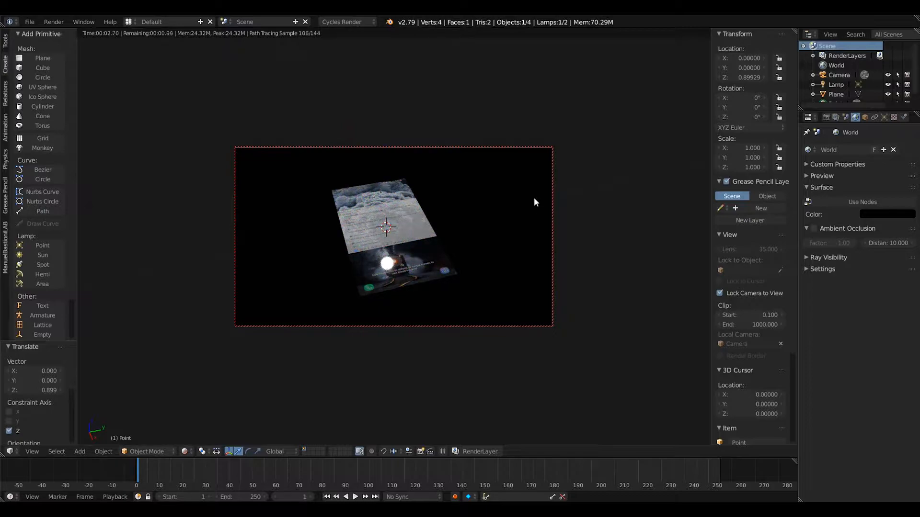
pyautogui.moveTo(534, 198); pyautogui.dragTo(474, 200, button='middle')
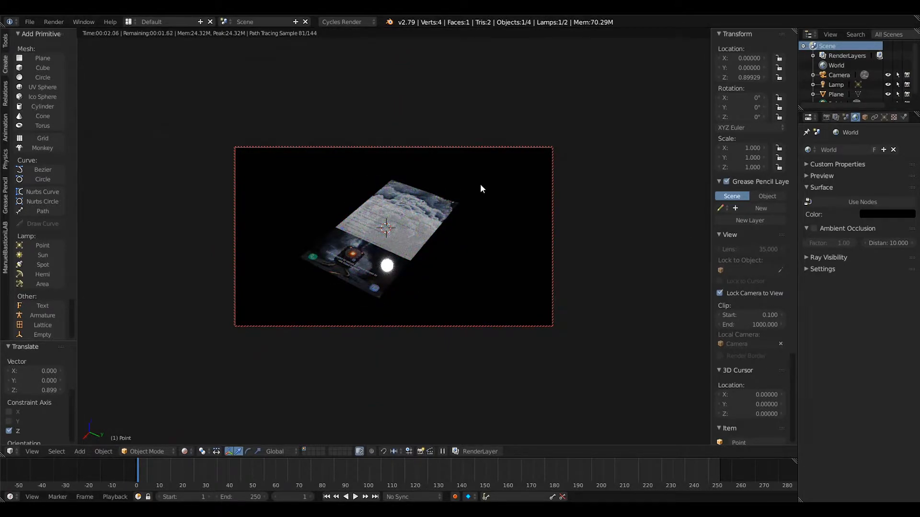
pyautogui.moveTo(478, 186); pyautogui.dragTo(489, 185, button='middle')
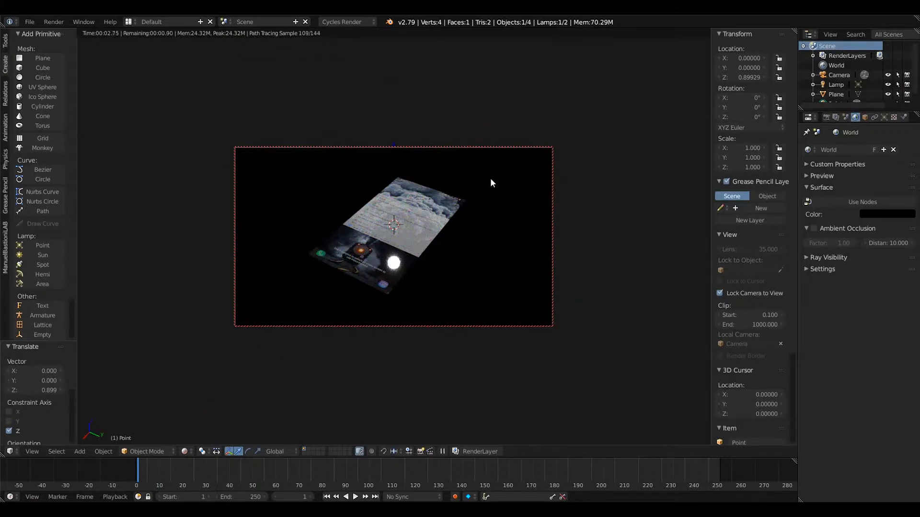
pyautogui.moveTo(490, 177); pyautogui.dragTo(492, 174, button='middle')
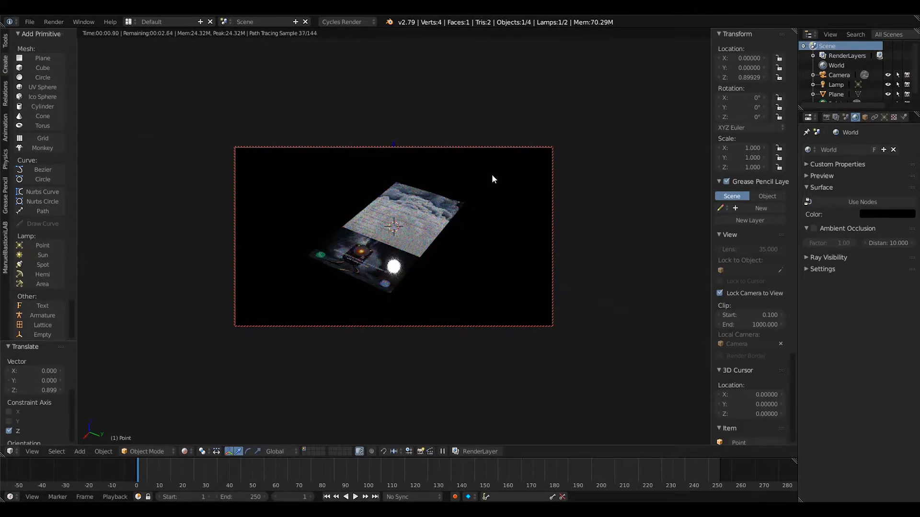
pyautogui.scroll(6, 492, 176)
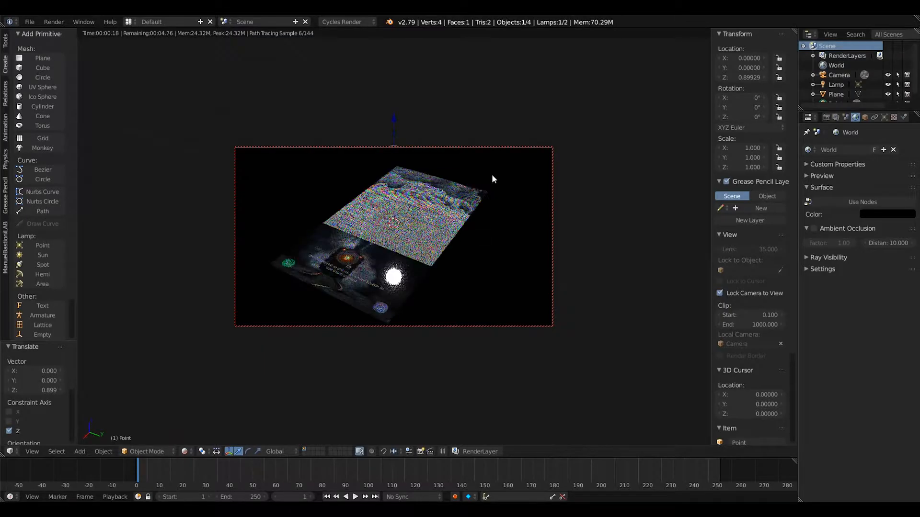
pyautogui.scroll(6, 493, 174)
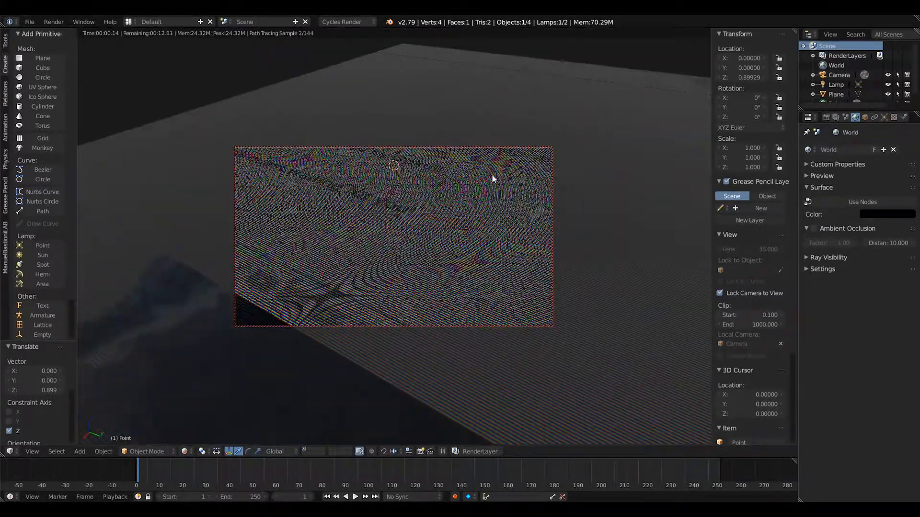
pyautogui.scroll(-10, 492, 174)
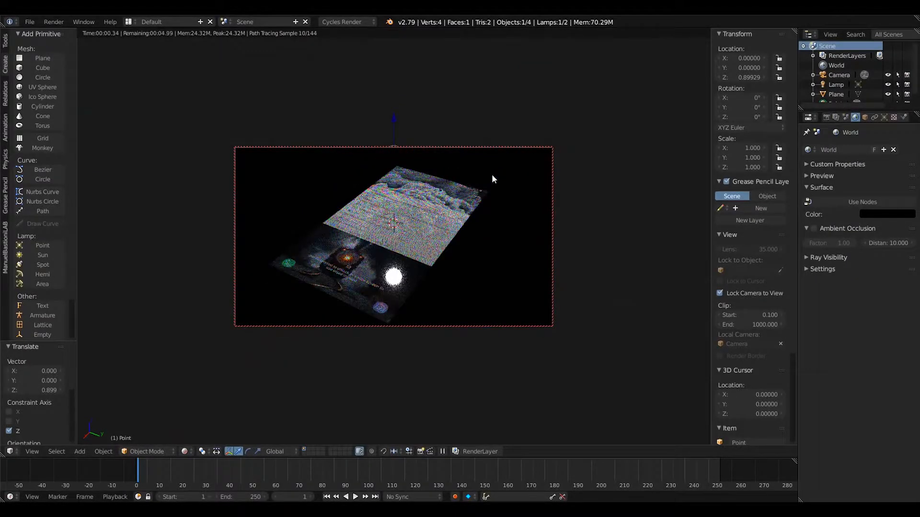
pyautogui.scroll(-1, 492, 173)
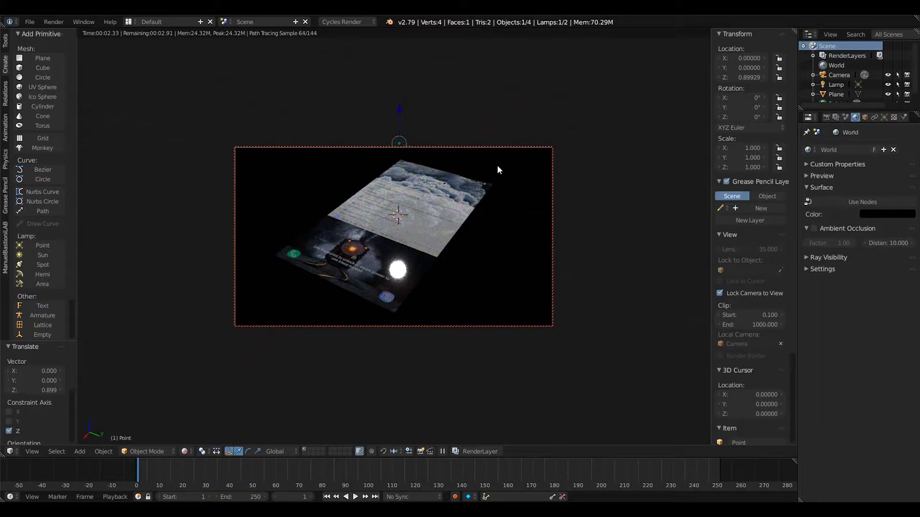
pyautogui.moveTo(497, 165); pyautogui.dragTo(486, 168, button='middle')
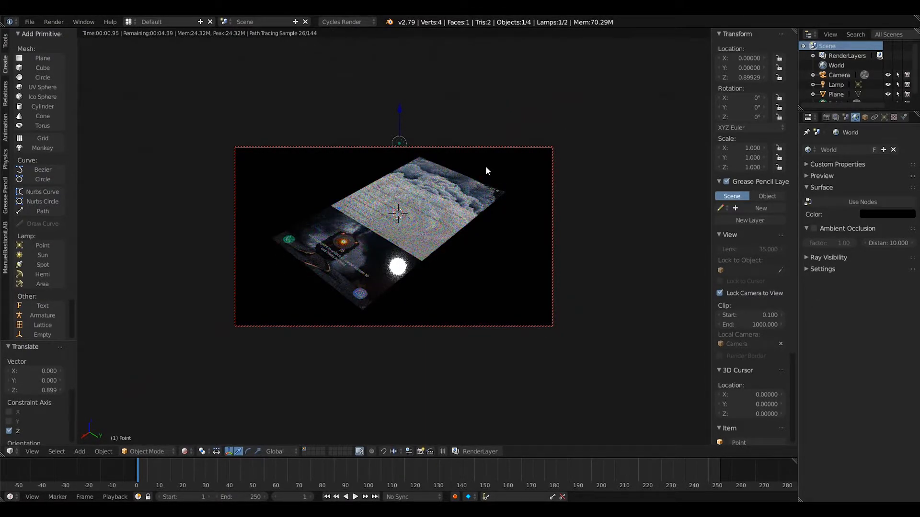
pyautogui.moveTo(486, 165); pyautogui.dragTo(530, 182, button='middle')
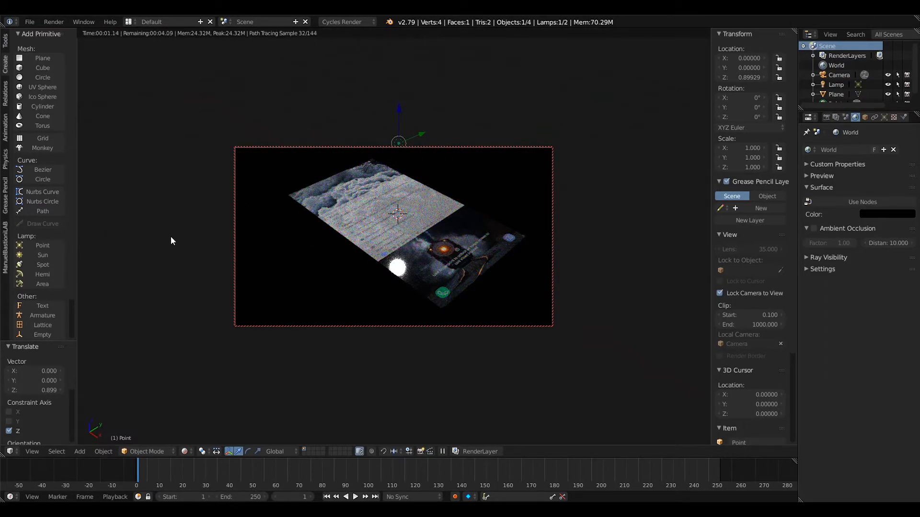